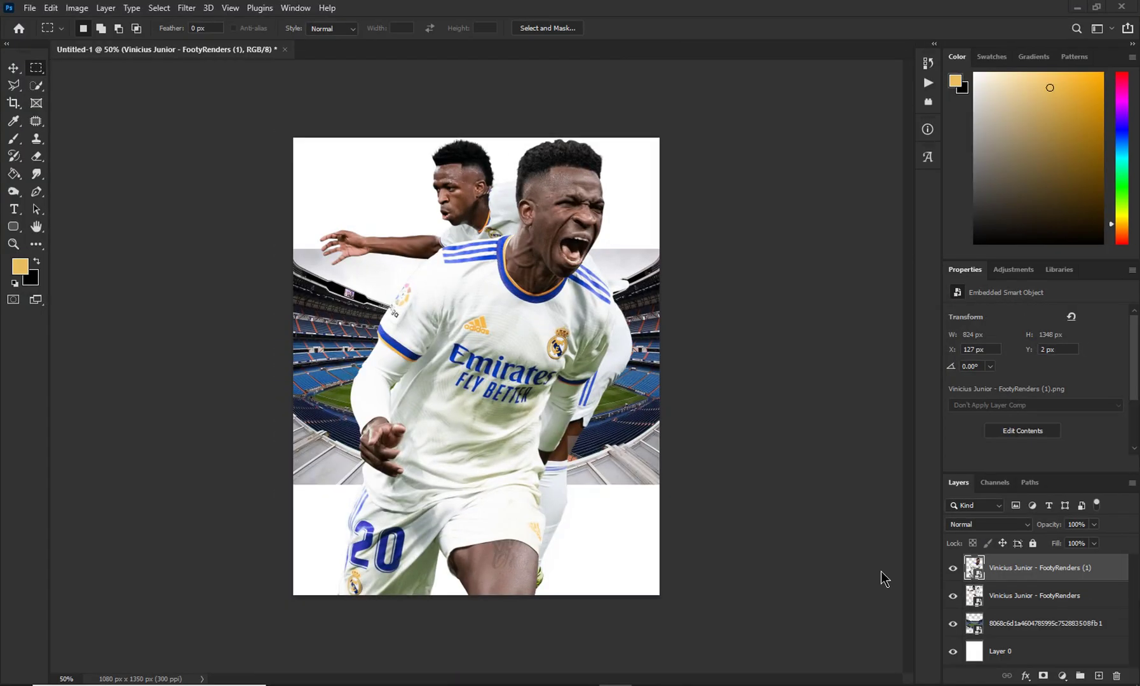
Step: Free Transform the stadium photo and scale it up past the canvas edges
{"action": "key", "text": "ctrl+t"}
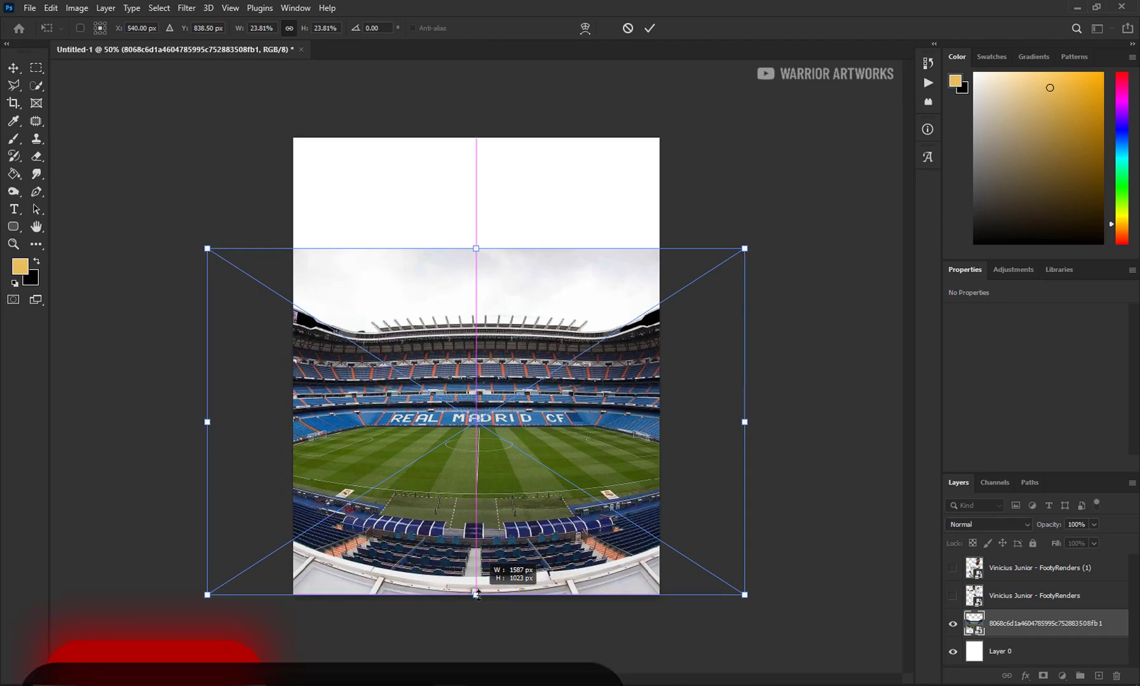
{"action": "left_click_drag", "start_coordinate": [479, 518], "coordinate": [476, 138]}
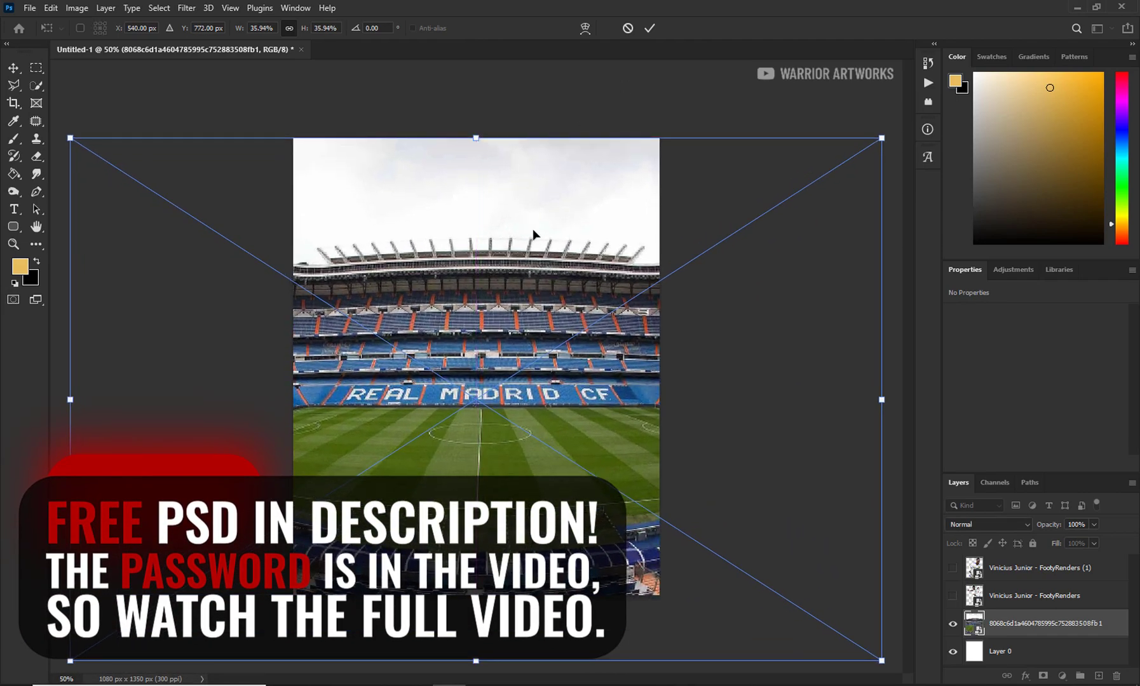
Step: Apply the stadium resize and add a dark navy (#031d32) Solid Color fill layer
{"action": "left_click", "coordinate": [649, 28]}
{"action": "left_click", "coordinate": [1062, 675]}
{"action": "left_click", "coordinate": [1004, 437]}
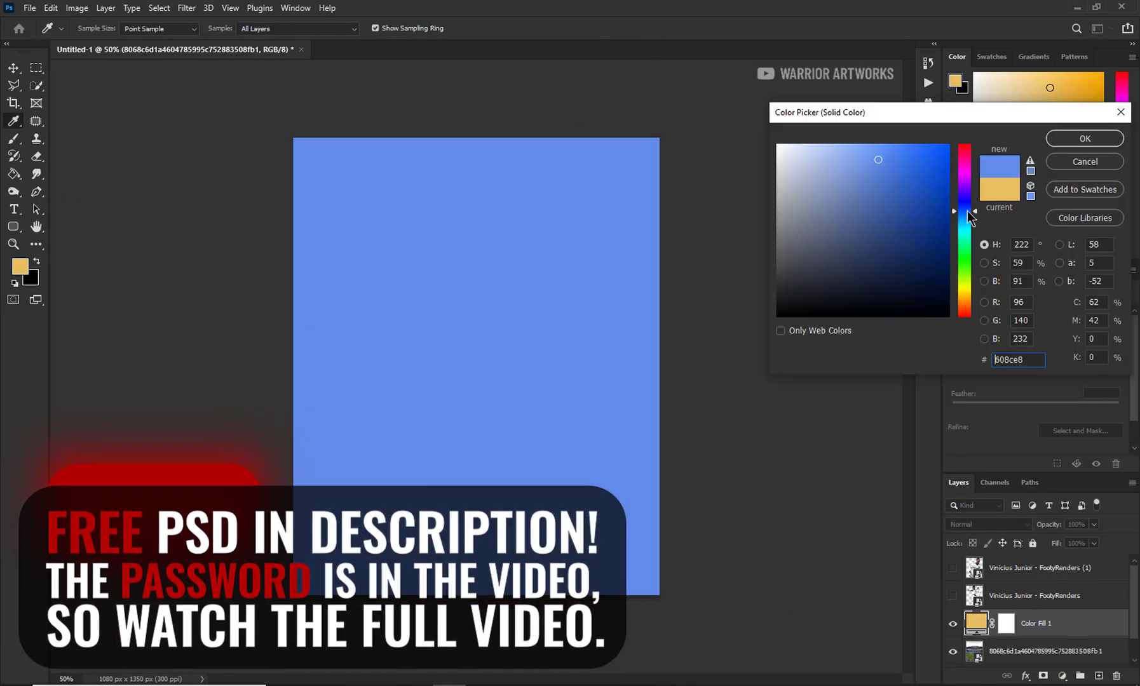
{"action": "left_click", "coordinate": [948, 277]}
{"action": "left_click_drag", "start_coordinate": [953, 213], "coordinate": [953, 216]}
{"action": "mouse_move", "coordinate": [946, 283]}
{"action": "left_mouse_down"}
{"action": "mouse_move", "coordinate": [957, 286]}
{"action": "mouse_move", "coordinate": [940, 283]}
{"action": "left_mouse_up"}
{"action": "left_click_drag", "start_coordinate": [953, 214], "coordinate": [953, 218]}
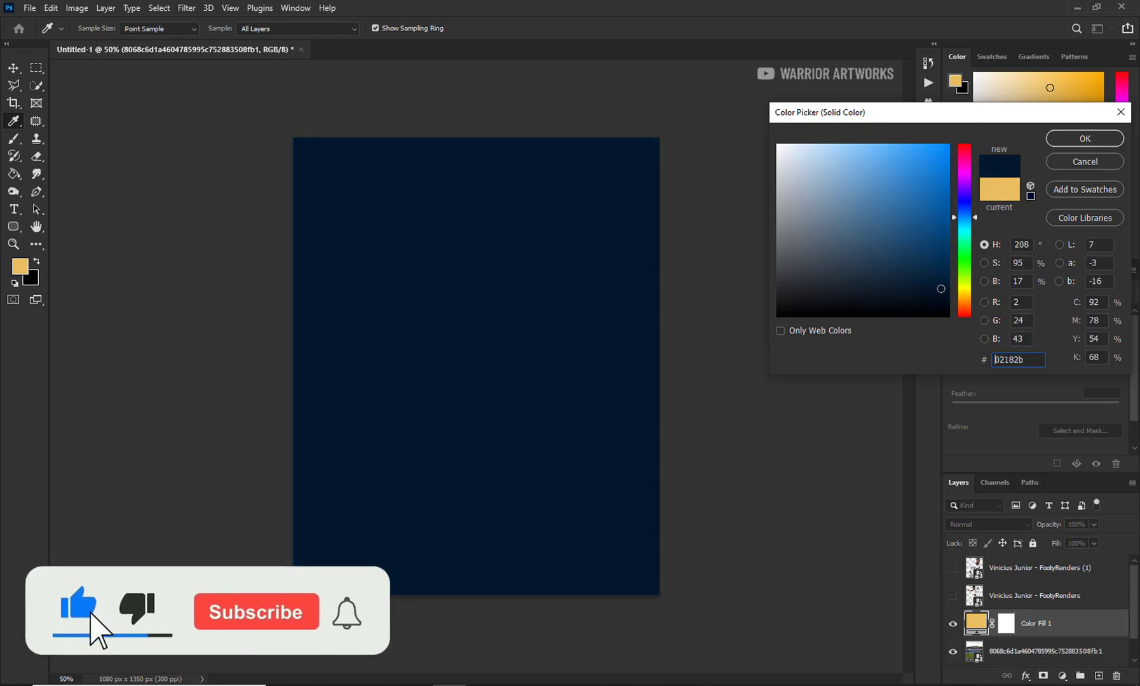
{"action": "key", "text": "Return"}
Step: Duplicate the navy fill at lower opacity and set the original fill to Multiply
{"action": "left_click_drag", "start_coordinate": [1103, 671], "coordinate": [1099, 676]}
{"action": "left_click", "coordinate": [988, 524]}
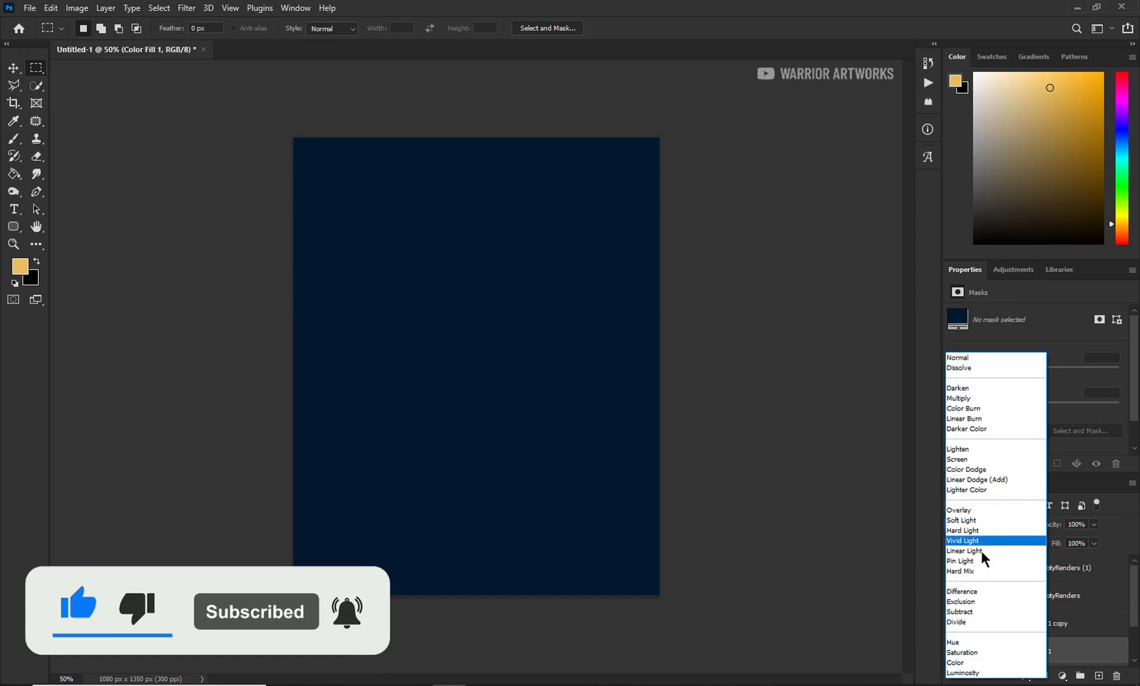
{"action": "left_click", "coordinate": [984, 554]}
{"action": "left_click_drag", "start_coordinate": [1045, 525], "coordinate": [1083, 534]}
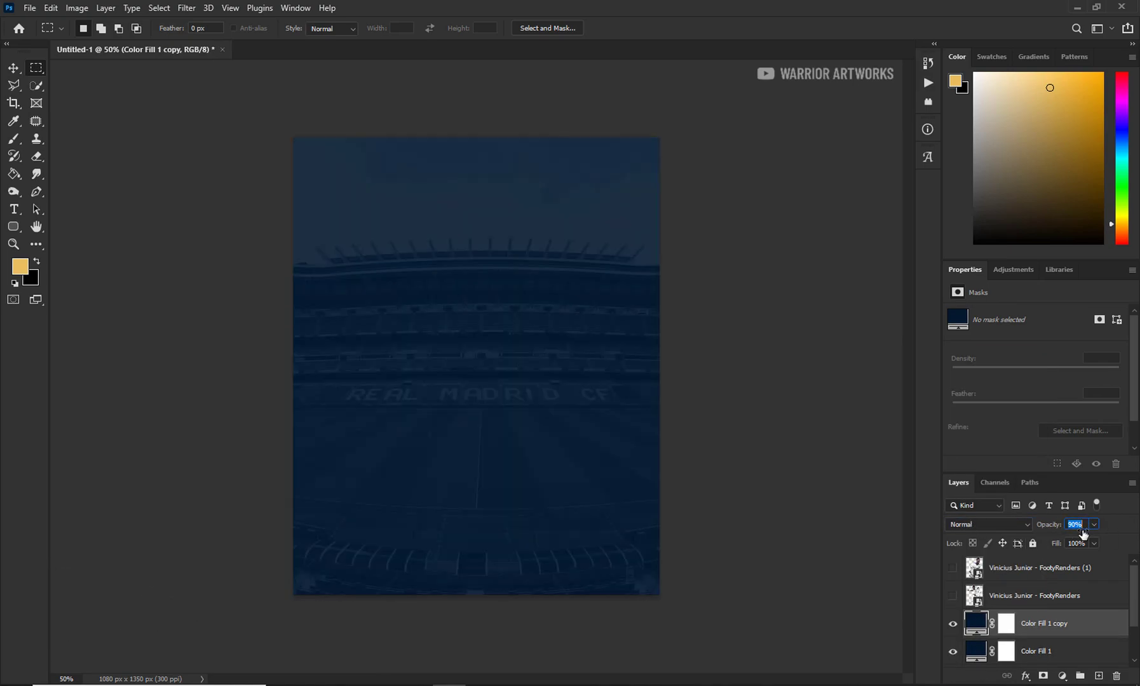
{"action": "left_click", "coordinate": [1045, 652]}
{"action": "left_click", "coordinate": [988, 524]}
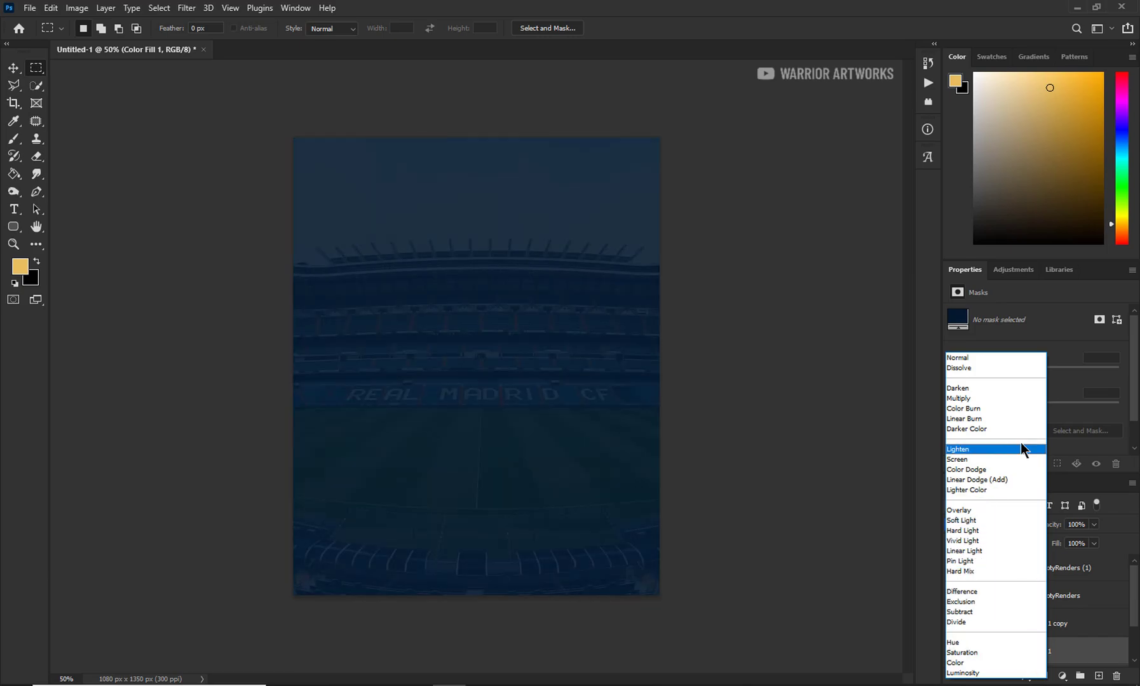
{"action": "left_click", "coordinate": [991, 398]}
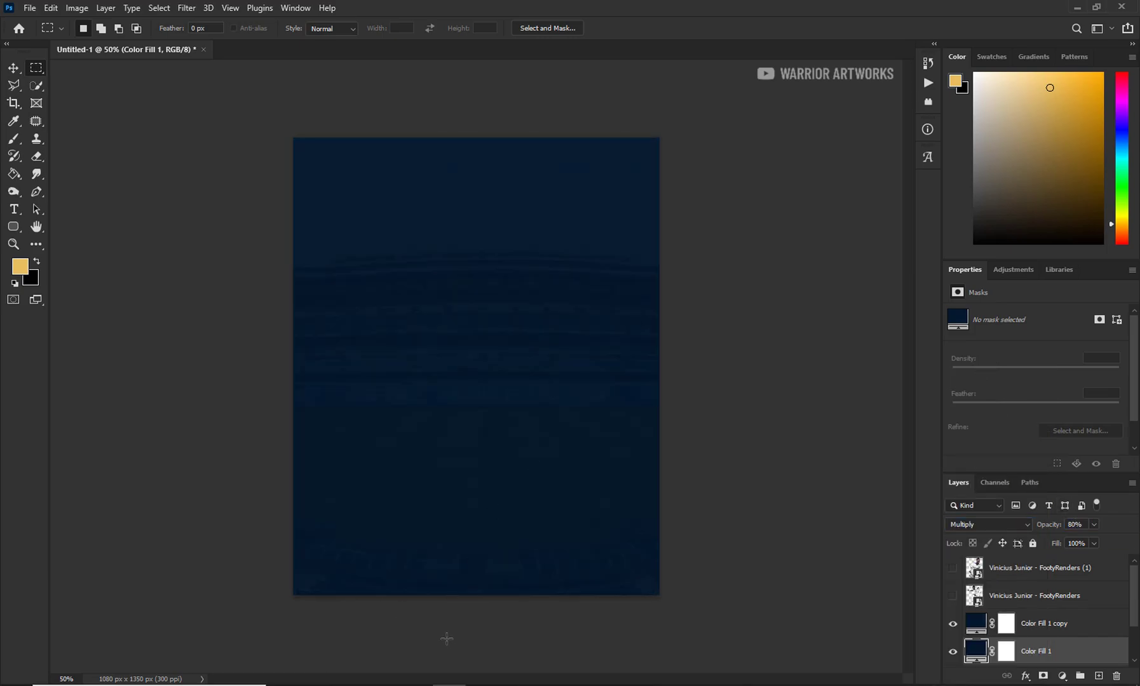
{"action": "left_click", "coordinate": [448, 680]}
{"action": "left_click", "coordinate": [276, 383]}
{"action": "double_click", "coordinate": [496, 355]}
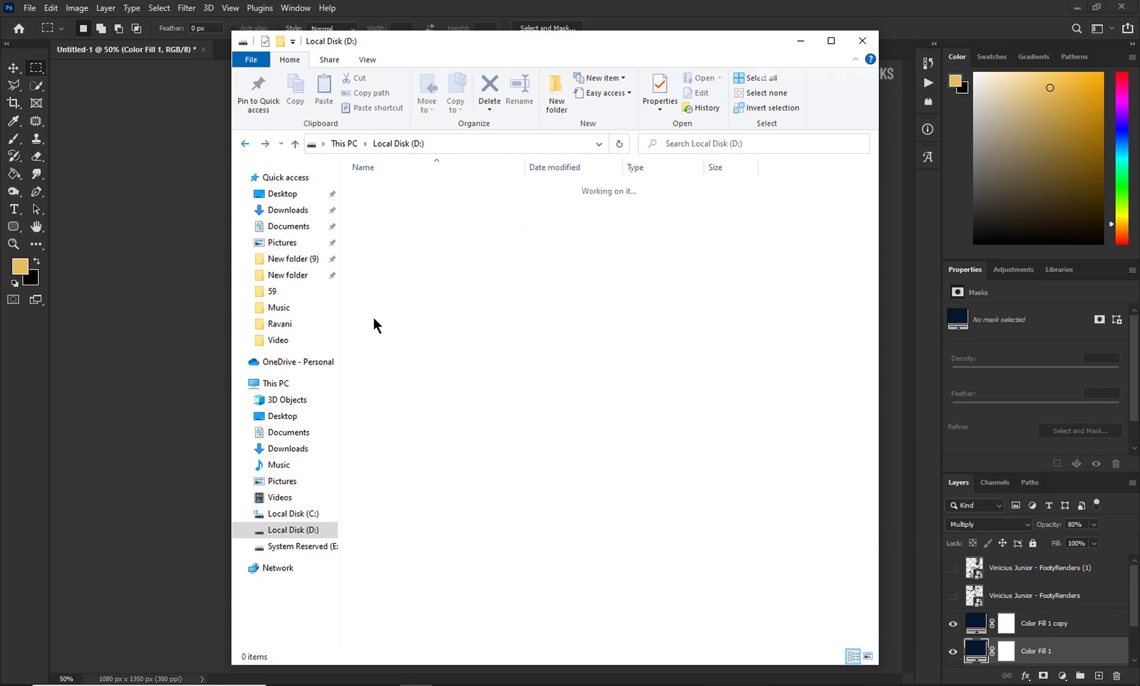
{"action": "double_click", "coordinate": [400, 554]}
{"action": "double_click", "coordinate": [394, 283]}
{"action": "scroll", "coordinate": [729, 270], "scroll_direction": "down", "scroll_amount": 3}
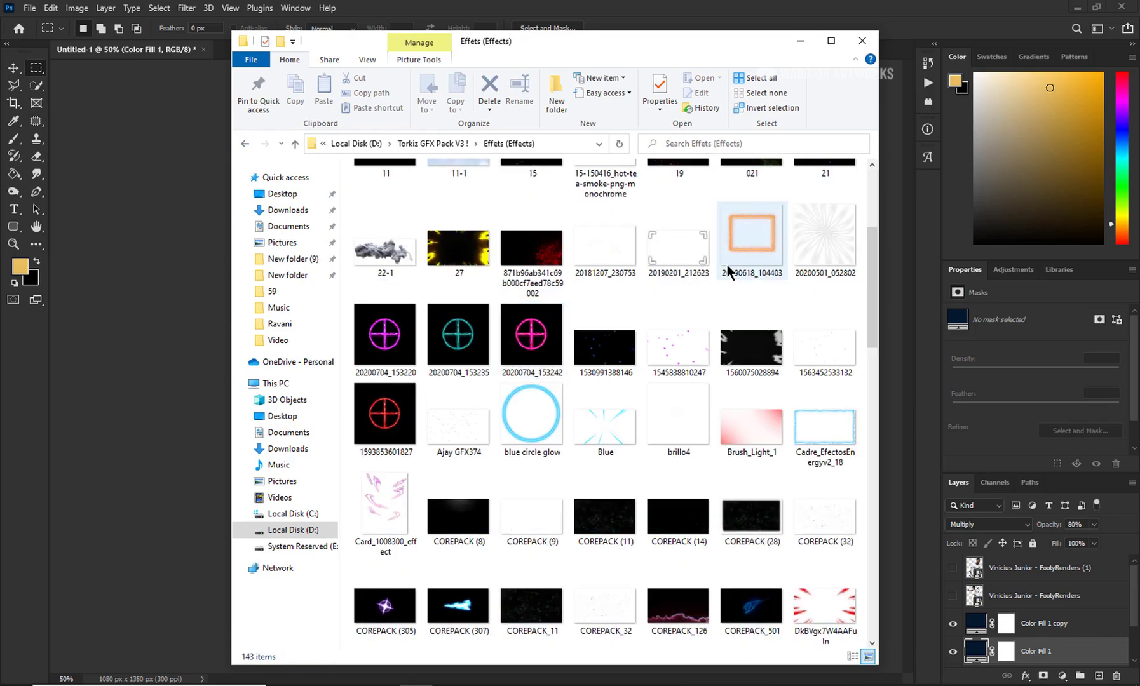
{"action": "left_click_drag", "start_coordinate": [751, 346], "coordinate": [186, 458]}
{"action": "left_click", "coordinate": [644, 28]}
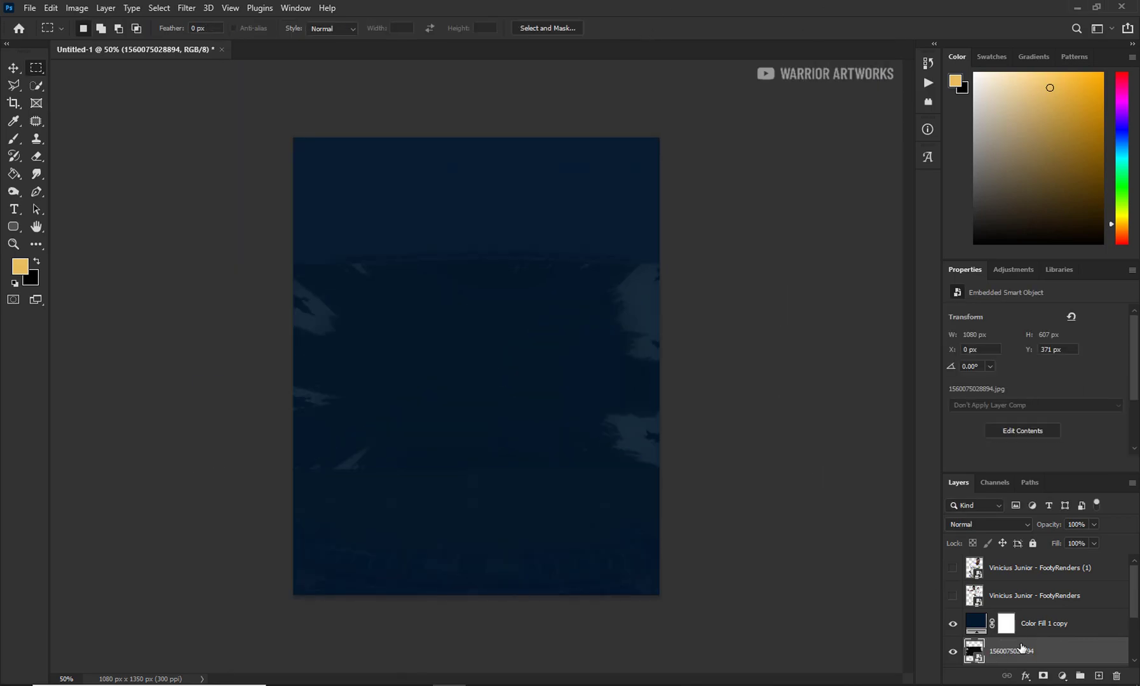
Step: Move the stroke layer above the fills and stretch it to full canvas height, shifted left
{"action": "left_click_drag", "start_coordinate": [1022, 648], "coordinate": [1021, 613]}
{"action": "right_click", "coordinate": [586, 300]}
{"action": "left_click", "coordinate": [635, 501]}
{"action": "left_click_drag", "start_coordinate": [476, 260], "coordinate": [473, 137]}
{"action": "left_click_drag", "start_coordinate": [508, 318], "coordinate": [355, 318]}
{"action": "left_click", "coordinate": [649, 28]}
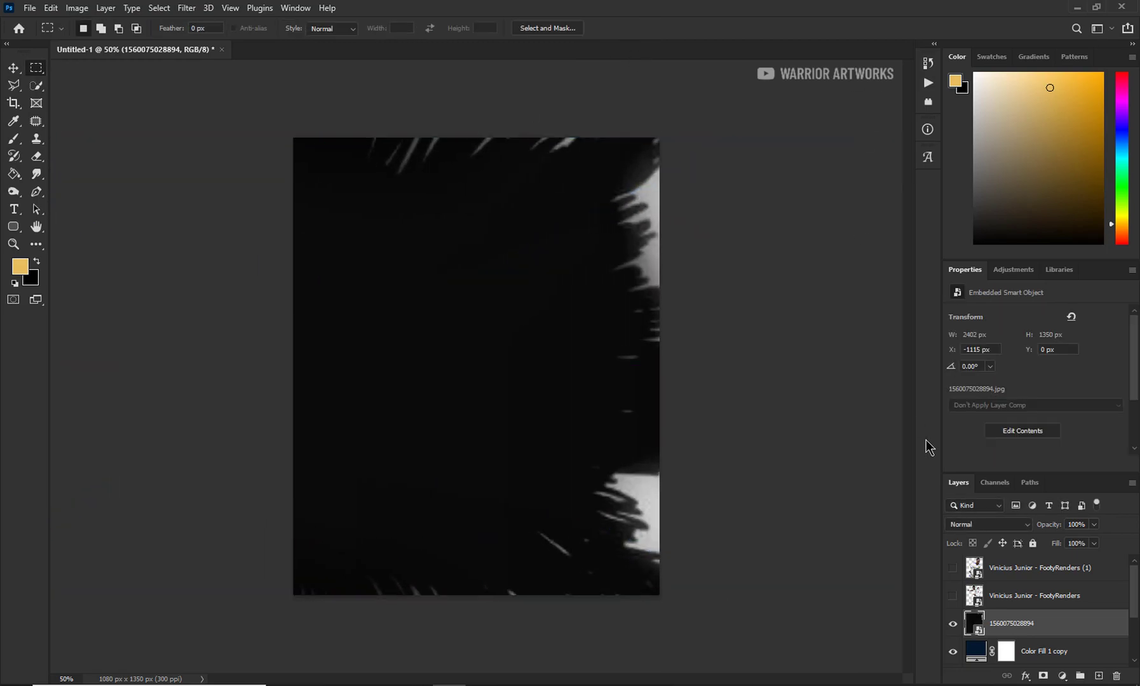
Step: Blend the stroke layer with Soft Light at 32% opacity
{"action": "left_click", "coordinate": [979, 524]}
{"action": "left_click", "coordinate": [970, 521]}
{"action": "type", "text": "39"}
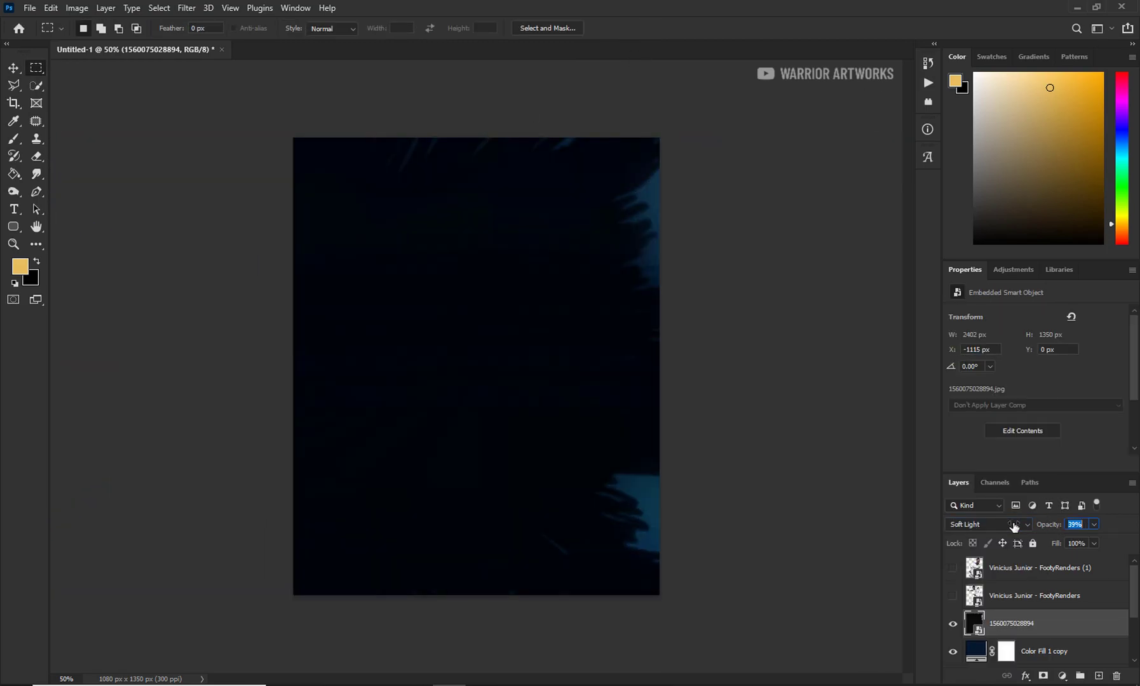
{"action": "key", "text": "3"}
{"action": "key", "text": "2"}
Step: Duplicate the stroke layer and move the copy to the right side
{"action": "key", "text": "ctrl+j"}
{"action": "key", "text": "ctrl+t"}
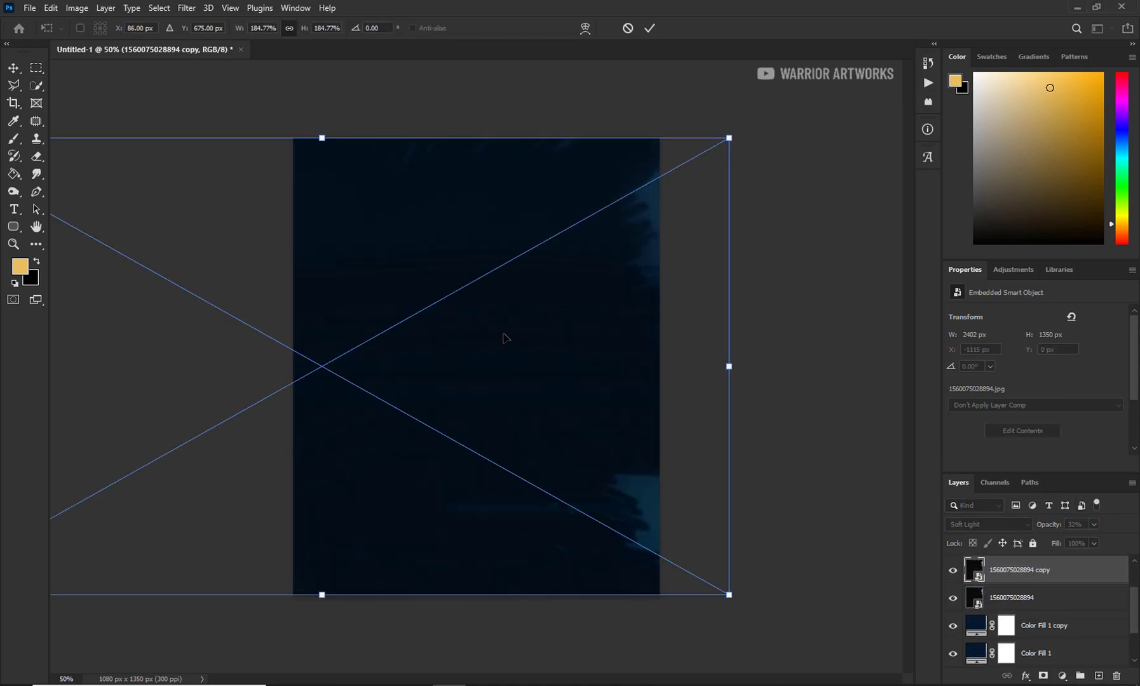
{"action": "left_click_drag", "start_coordinate": [387, 349], "coordinate": [715, 351]}
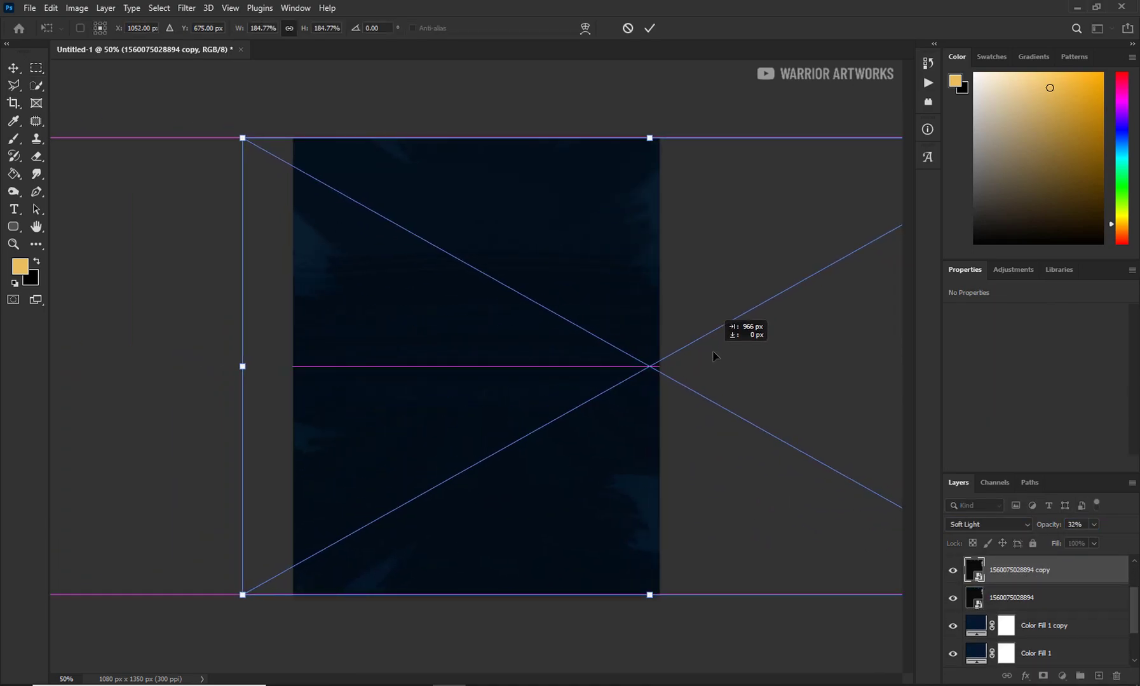
{"action": "key", "text": "Return"}
{"action": "key", "text": "m"}
Step: Lower the opacity of the navy fill copy
{"action": "left_click", "coordinate": [1065, 655]}
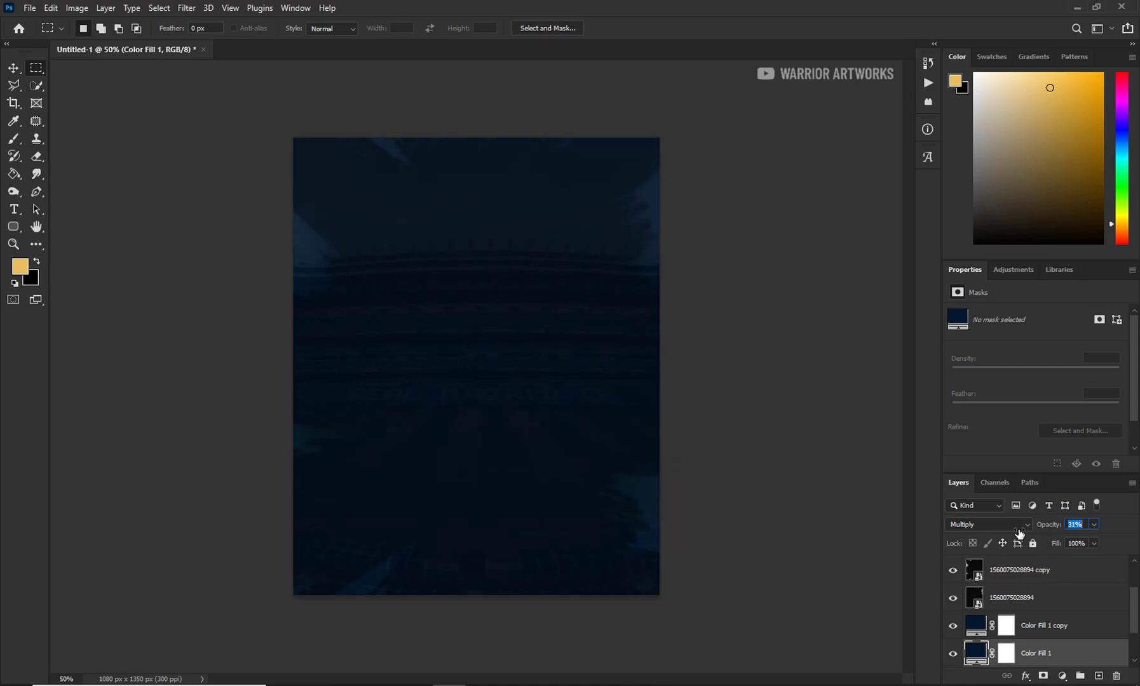
{"action": "left_click", "coordinate": [1048, 626]}
{"action": "left_click_drag", "start_coordinate": [1047, 528], "coordinate": [1036, 528]}
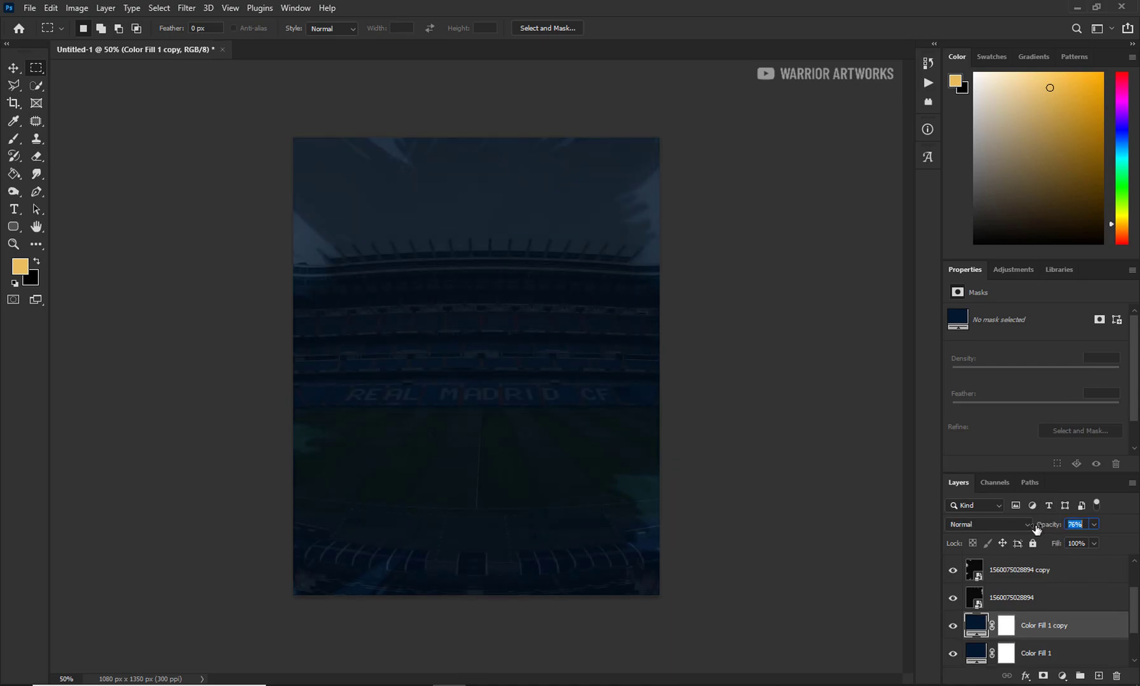
{"action": "scroll", "coordinate": [1072, 607], "scroll_direction": "up", "scroll_amount": 1}
Step: Add a third stroke copy set to Color Dodge and adjust the second copy's blend mode
{"action": "left_click", "coordinate": [1073, 607]}
{"action": "key", "text": "ctrl+j"}
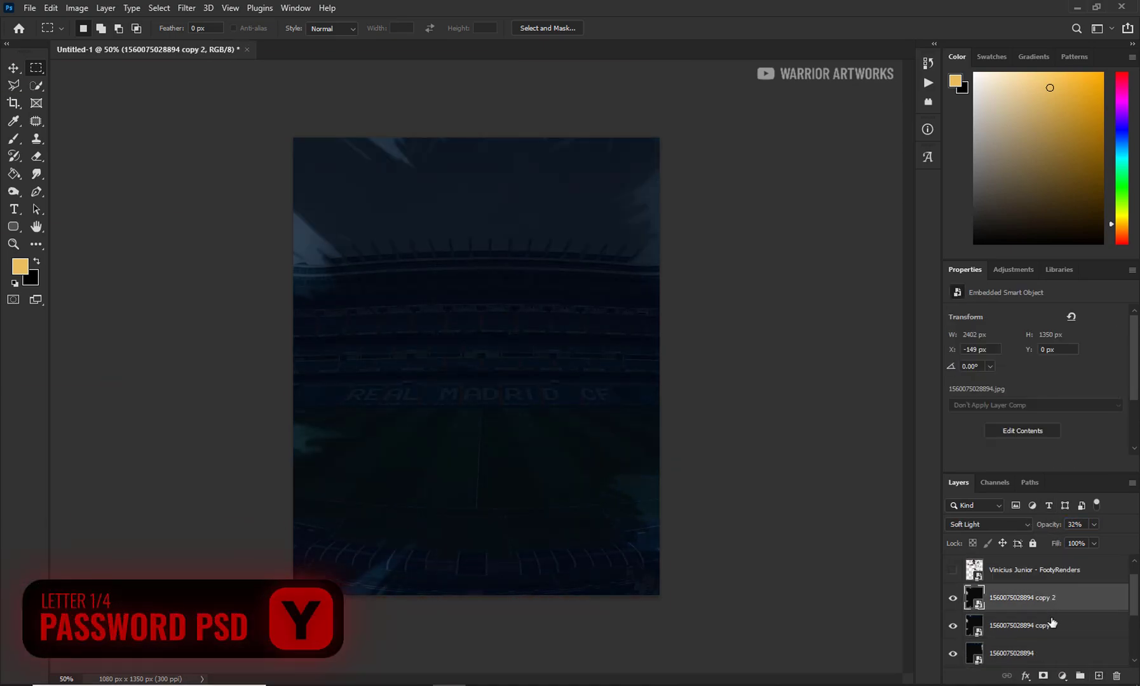
{"action": "left_click", "coordinate": [1072, 601]}
{"action": "left_click_drag", "start_coordinate": [1061, 628], "coordinate": [1099, 675]}
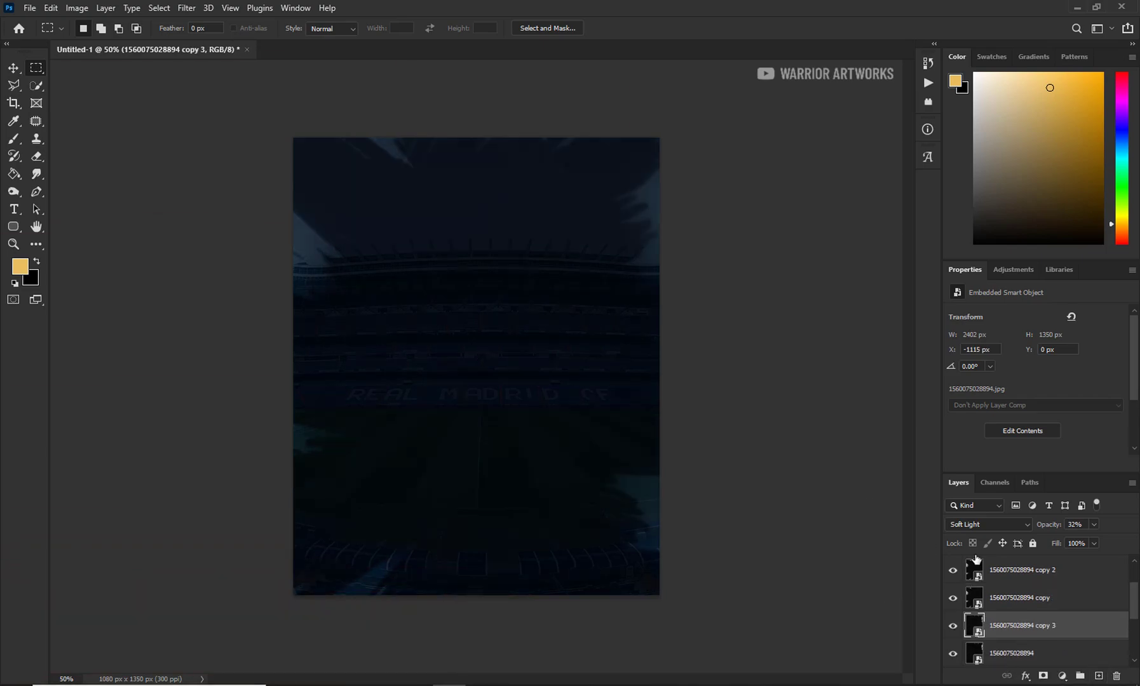
{"action": "left_click", "coordinate": [985, 527]}
{"action": "left_click", "coordinate": [973, 477]}
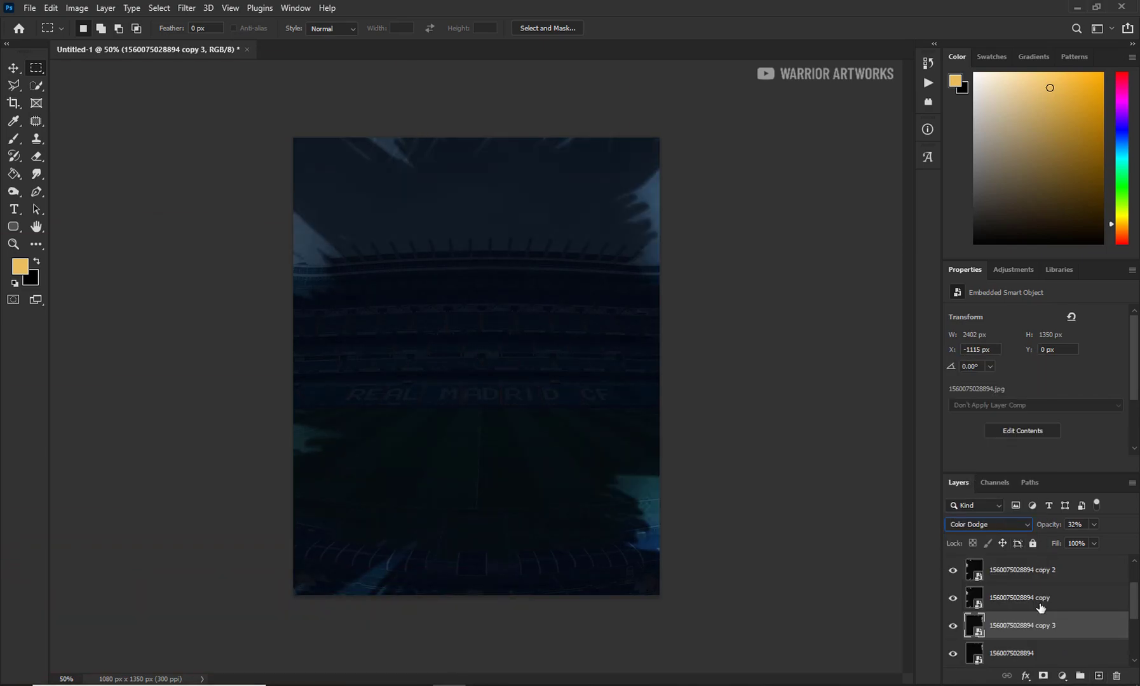
{"action": "type", "text": "20"}
{"action": "left_click", "coordinate": [1031, 578]}
{"action": "left_click", "coordinate": [988, 524]}
{"action": "left_click", "coordinate": [982, 478]}
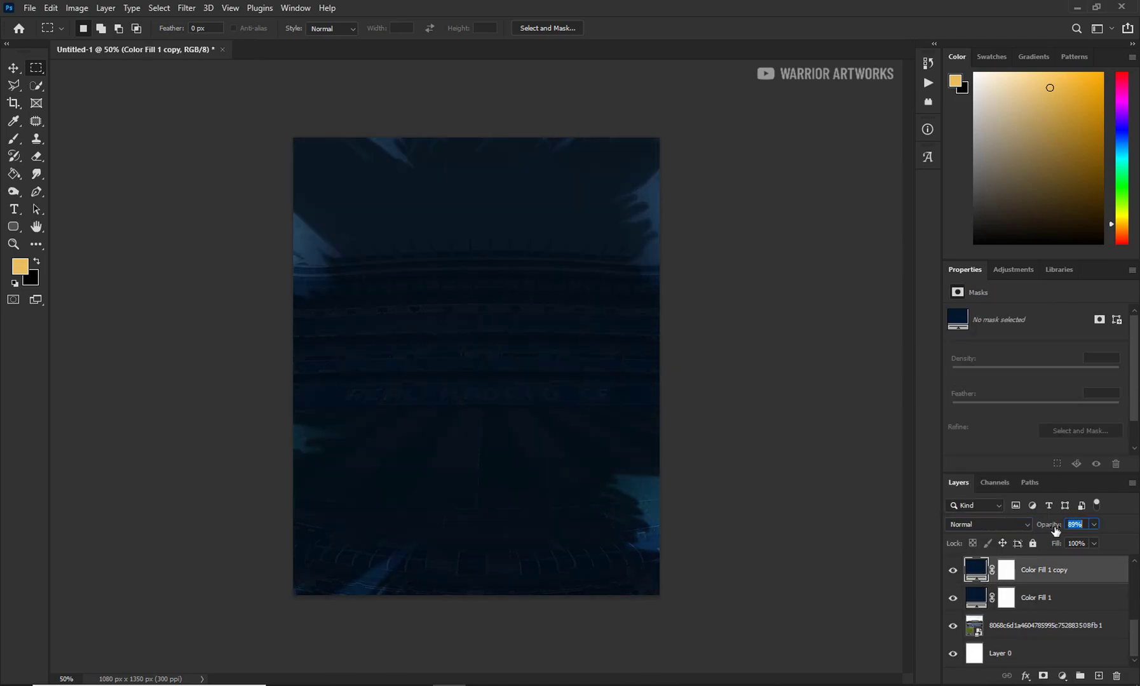
Step: Show the Vinicius layer and scale it to about half size in the centre
{"action": "left_click", "coordinate": [953, 595]}
{"action": "left_click", "coordinate": [1030, 596]}
{"action": "right_click", "coordinate": [509, 359]}
{"action": "left_click", "coordinate": [547, 554]}
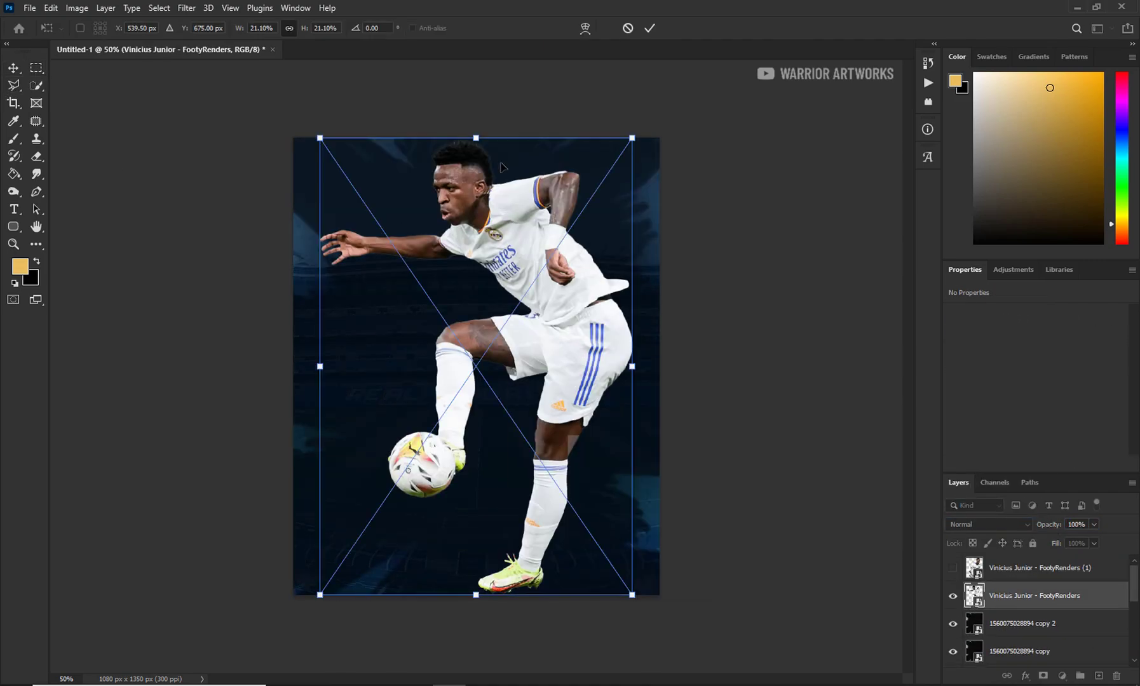
{"action": "mouse_move", "coordinate": [516, 136]}
{"action": "left_mouse_down"}
{"action": "mouse_move", "coordinate": [516, 372]}
{"action": "mouse_move", "coordinate": [515, 308]}
{"action": "left_mouse_up"}
{"action": "left_click", "coordinate": [649, 28]}
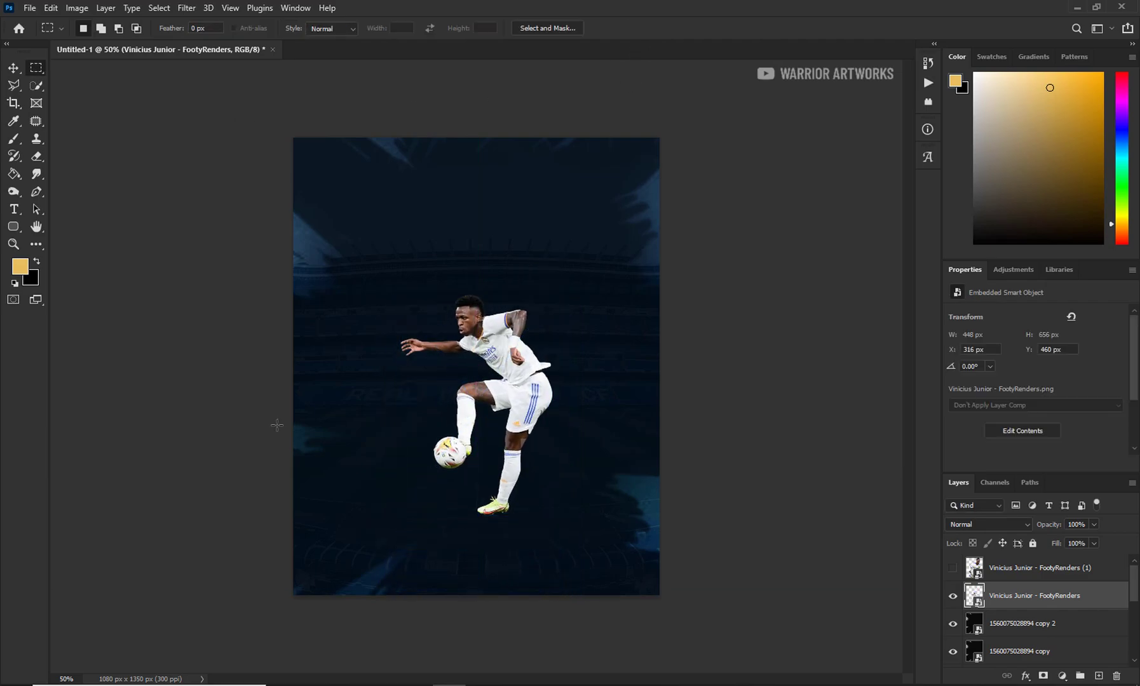
{"action": "key", "text": "ctrl+plus"}
{"action": "key", "text": "ctrl+plus"}
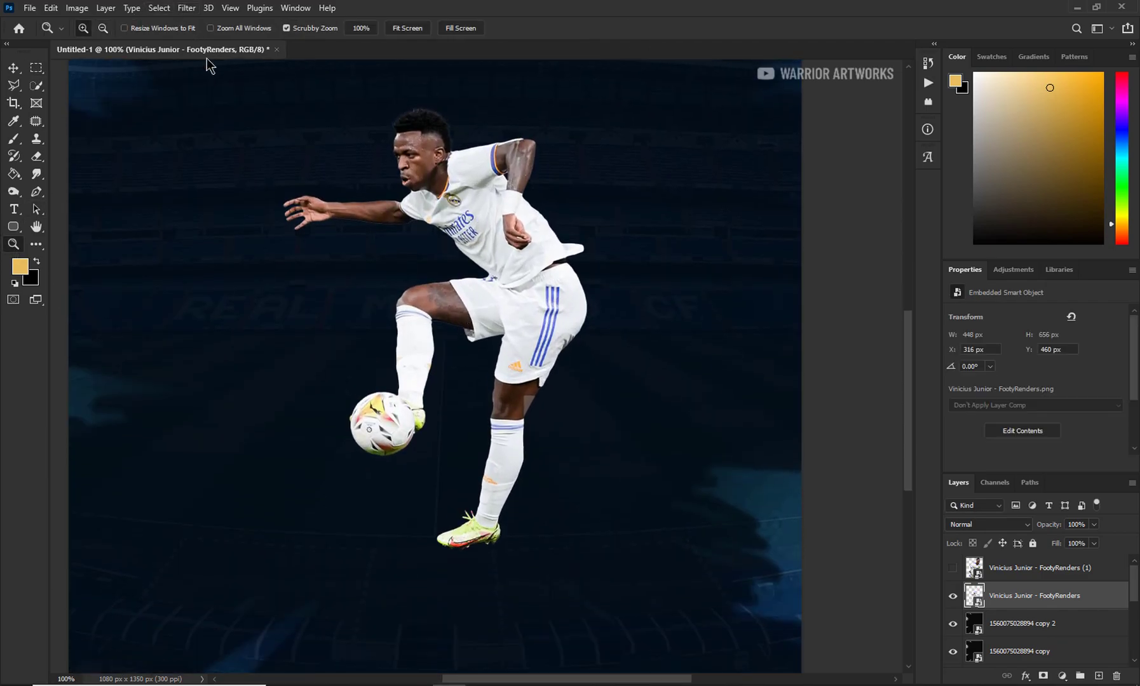
{"action": "key", "text": "Escape"}
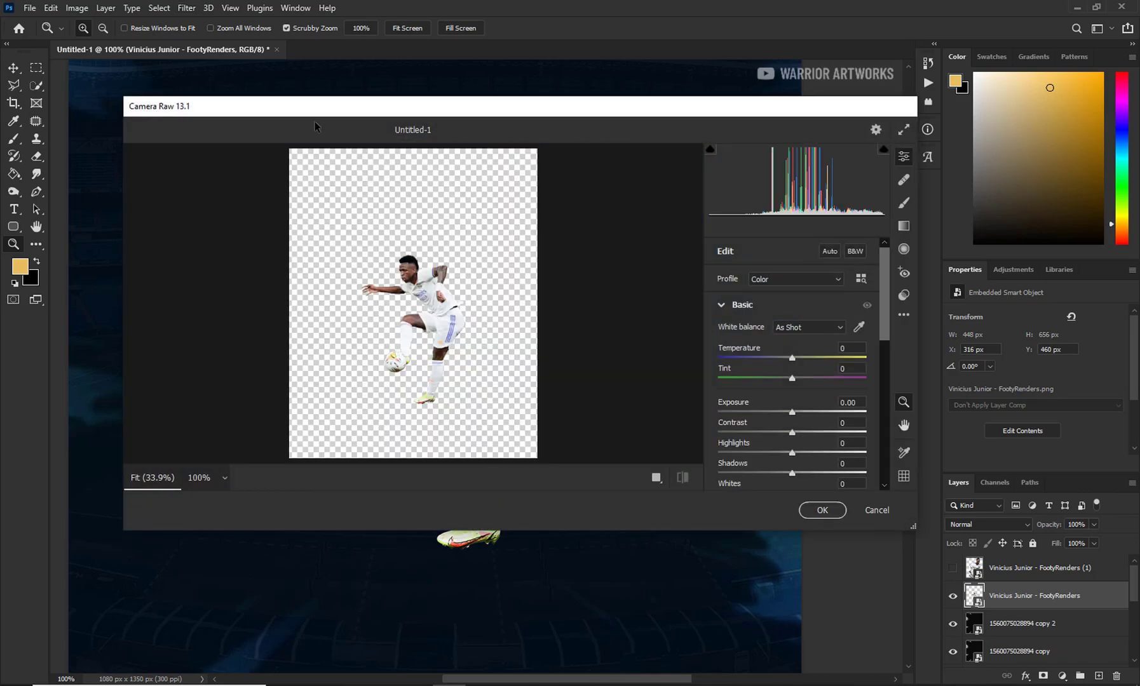
Step: In Camera Raw set Shadows -23, Whites -33, Blacks -52 and apply it as a Smart Filter
{"action": "left_click_drag", "start_coordinate": [792, 412], "coordinate": [783, 412]}
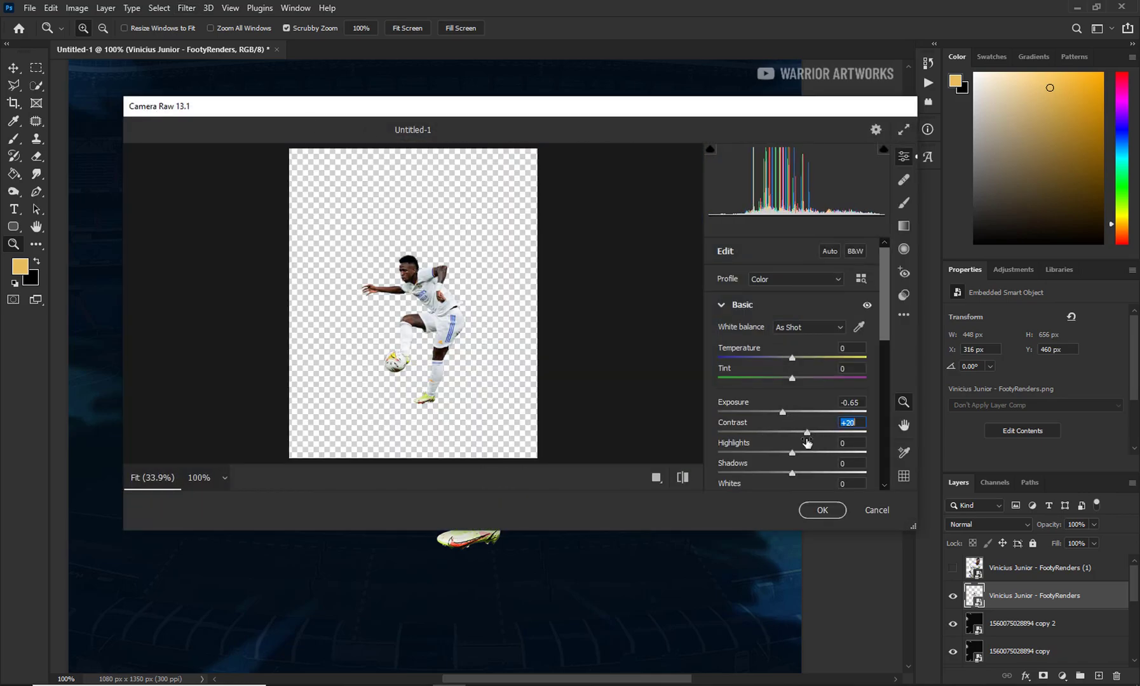
{"action": "left_click_drag", "start_coordinate": [747, 474], "coordinate": [776, 474]}
{"action": "scroll", "coordinate": [793, 451], "scroll_direction": "down", "scroll_amount": 2}
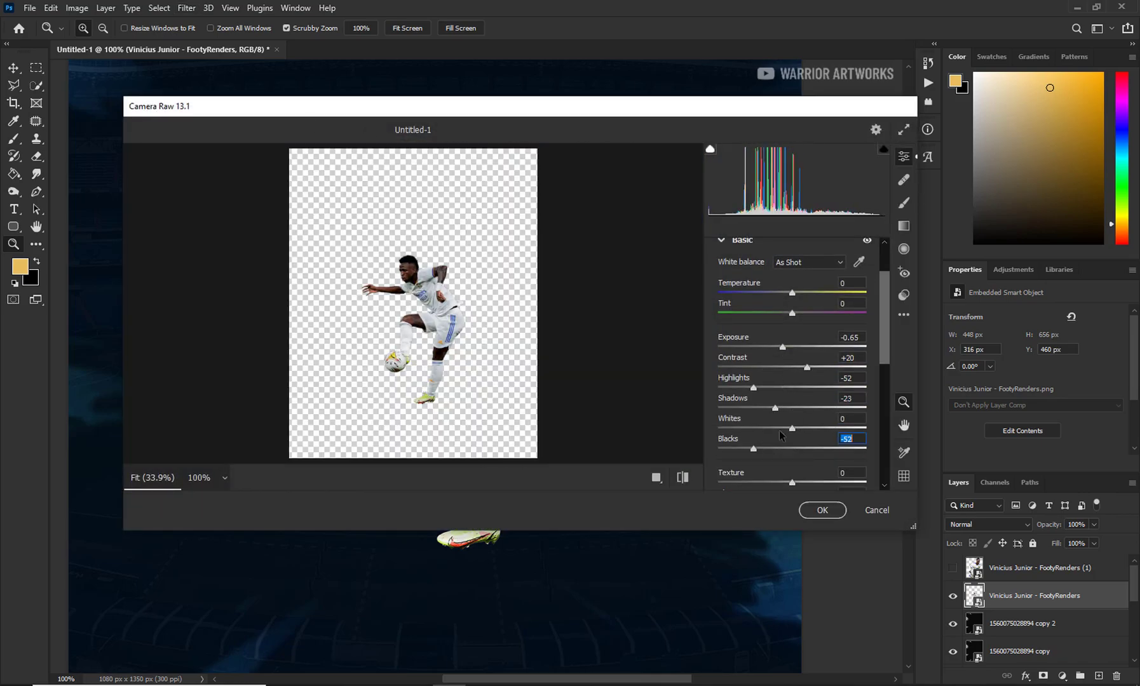
{"action": "left_click_drag", "start_coordinate": [725, 428], "coordinate": [768, 428]}
{"action": "scroll", "coordinate": [800, 392], "scroll_direction": "down", "scroll_amount": 2}
{"action": "scroll", "coordinate": [819, 427], "scroll_direction": "down", "scroll_amount": 2}
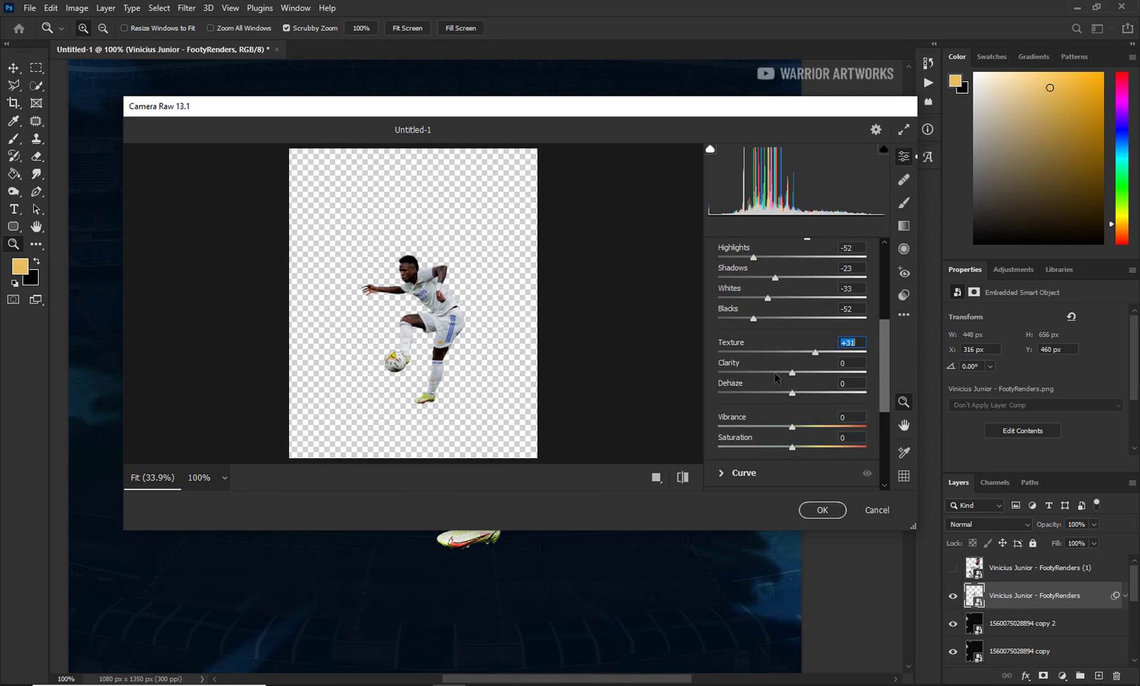
{"action": "scroll", "coordinate": [738, 368], "scroll_direction": "down", "scroll_amount": 4}
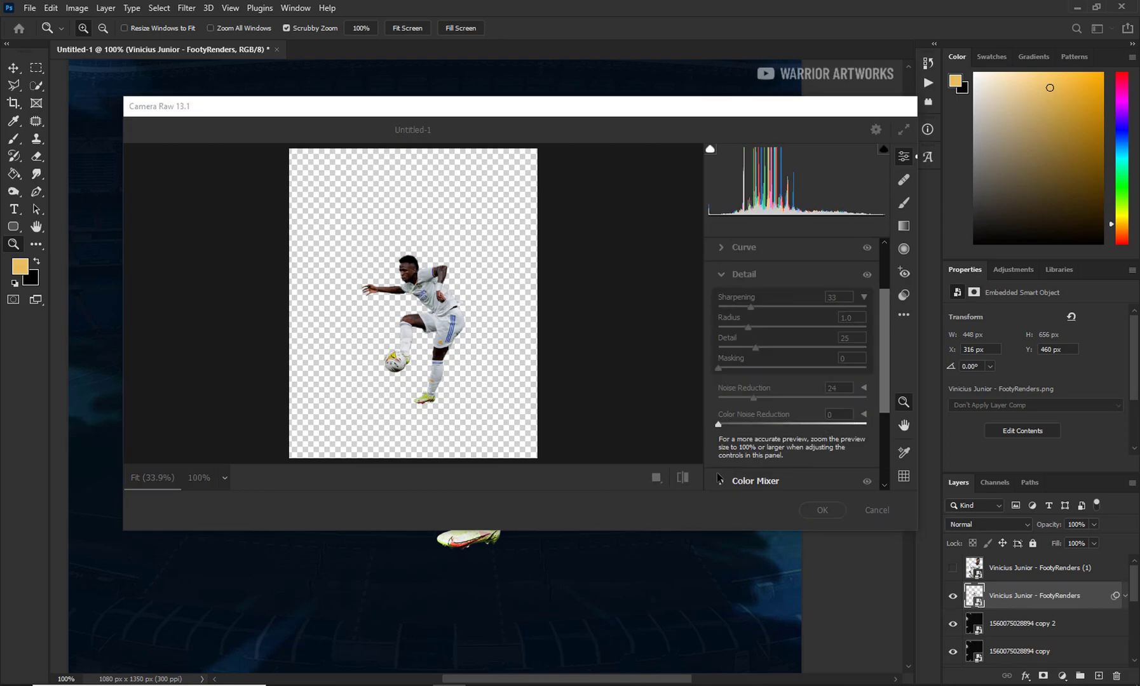
{"action": "key", "text": "ctrl+minus"}
{"action": "key", "text": "ctrl+minus"}
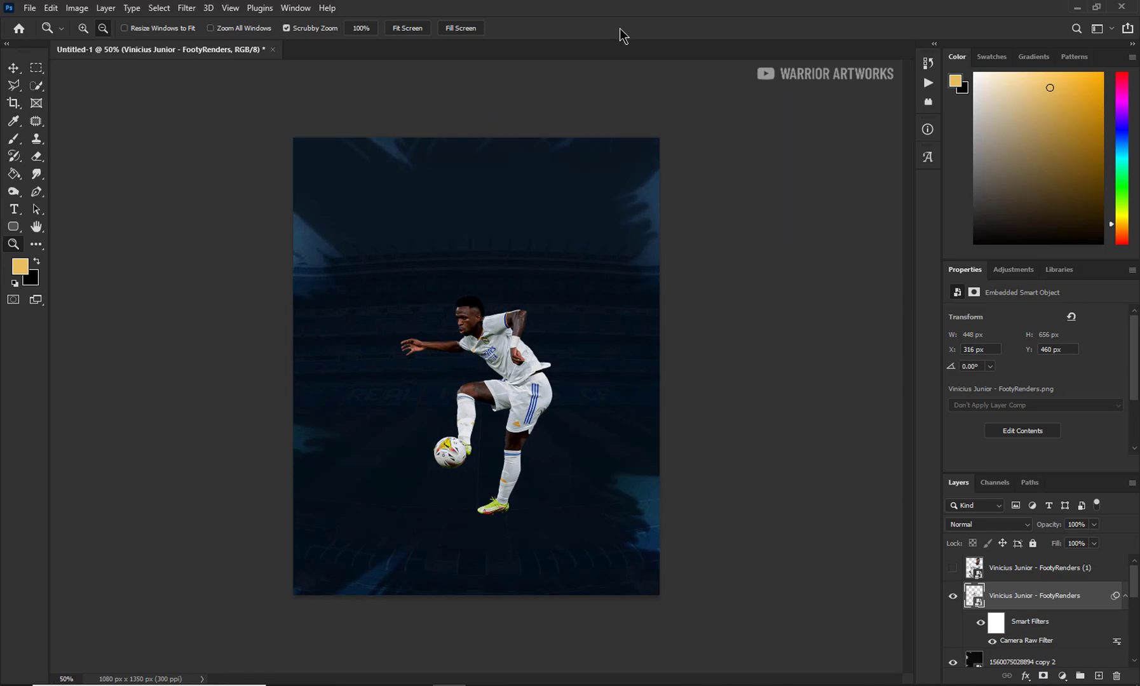
{"action": "key", "text": "ctrl+plus"}
Step: Zoom in on the boot and set the background colour to near-white
{"action": "left_click", "coordinate": [511, 573]}
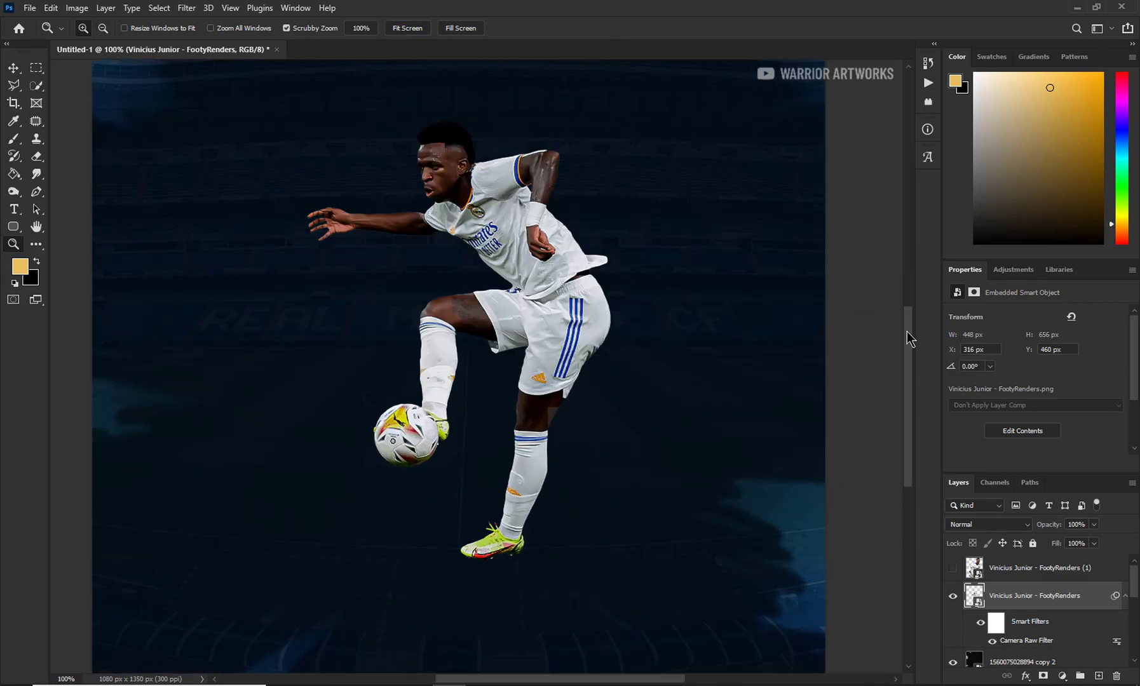
{"action": "left_click", "coordinate": [393, 416]}
{"action": "left_click", "coordinate": [35, 262]}
{"action": "left_click", "coordinate": [30, 279]}
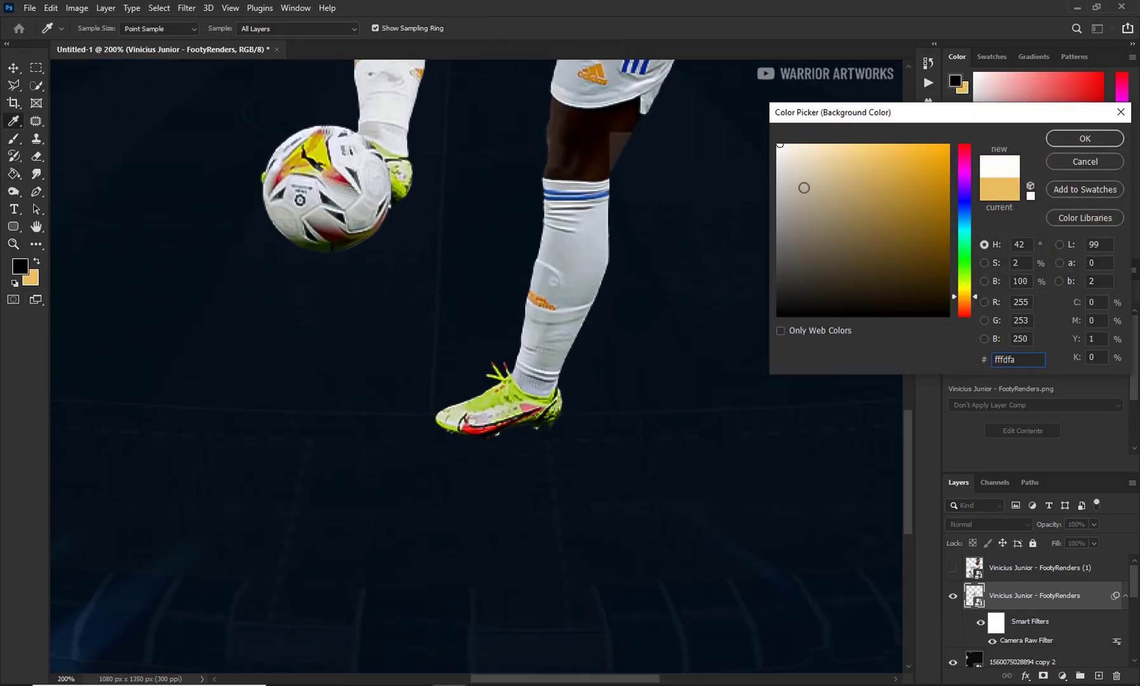
{"action": "left_click", "coordinate": [1085, 142]}
Step: On a new layer, paint a soft black dab and flatten it into a shadow under the boot
{"action": "left_click", "coordinate": [1023, 661]}
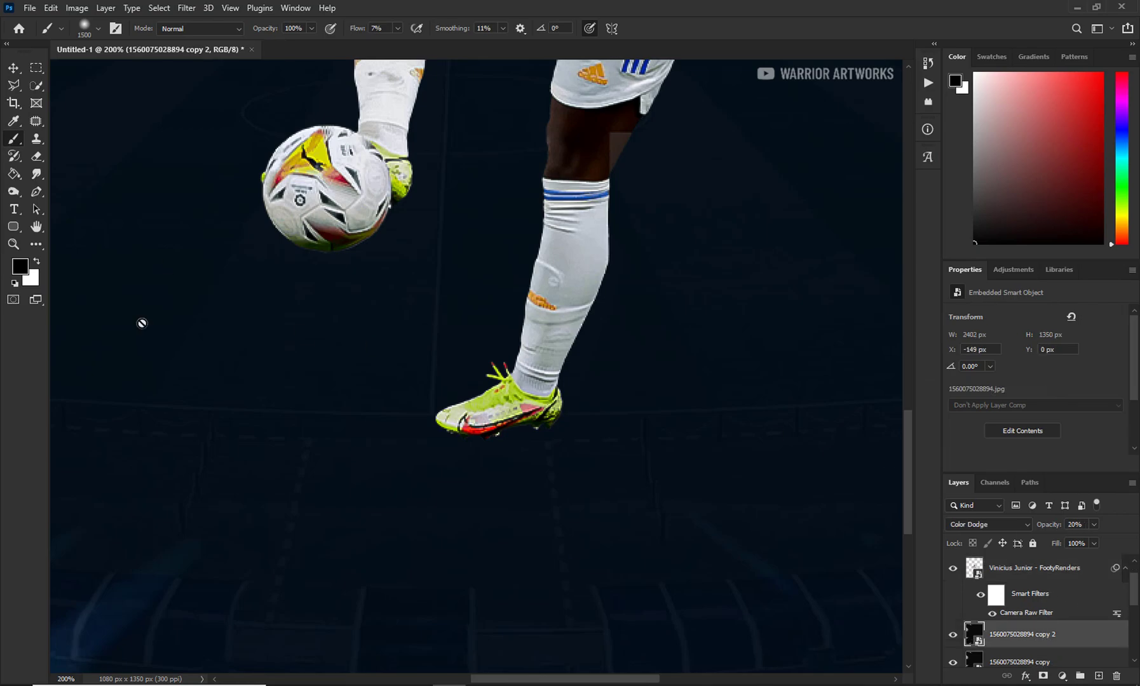
{"action": "left_click", "coordinate": [1098, 676]}
{"action": "right_click", "coordinate": [444, 317]}
{"action": "left_click", "coordinate": [291, 379]}
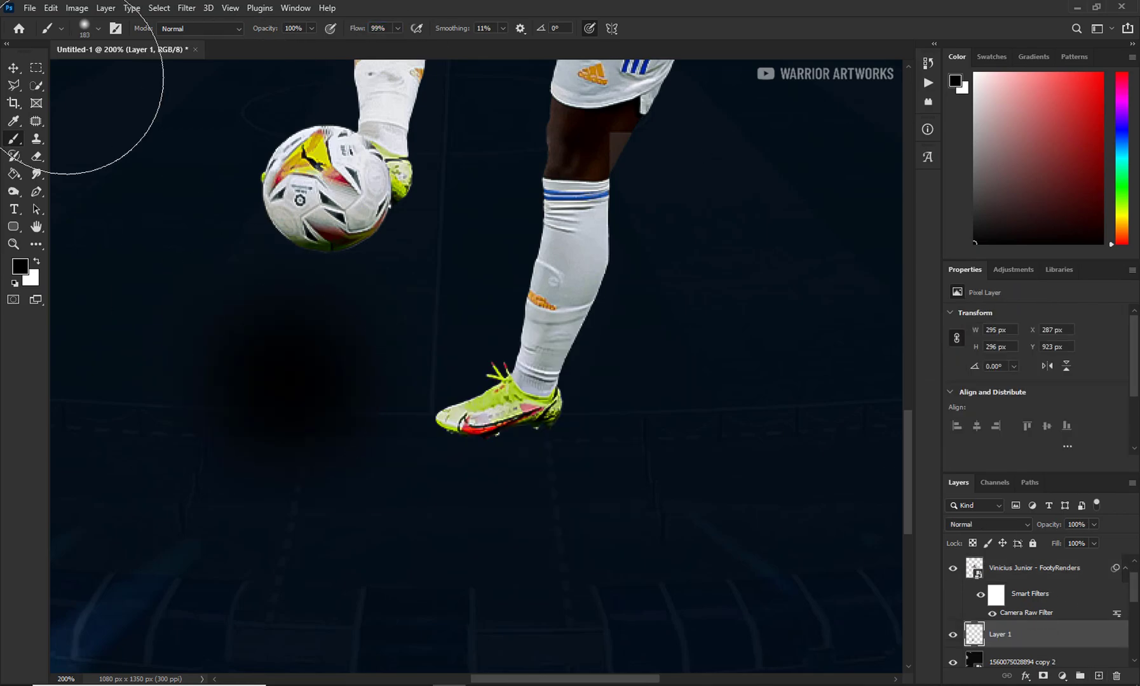
{"action": "left_click", "coordinate": [36, 67]}
{"action": "right_click", "coordinate": [434, 291]}
{"action": "left_click", "coordinate": [499, 407]}
{"action": "mouse_move", "coordinate": [288, 318]}
{"action": "left_mouse_down"}
{"action": "mouse_move", "coordinate": [508, 427]}
{"action": "mouse_move", "coordinate": [505, 442]}
{"action": "left_mouse_up"}
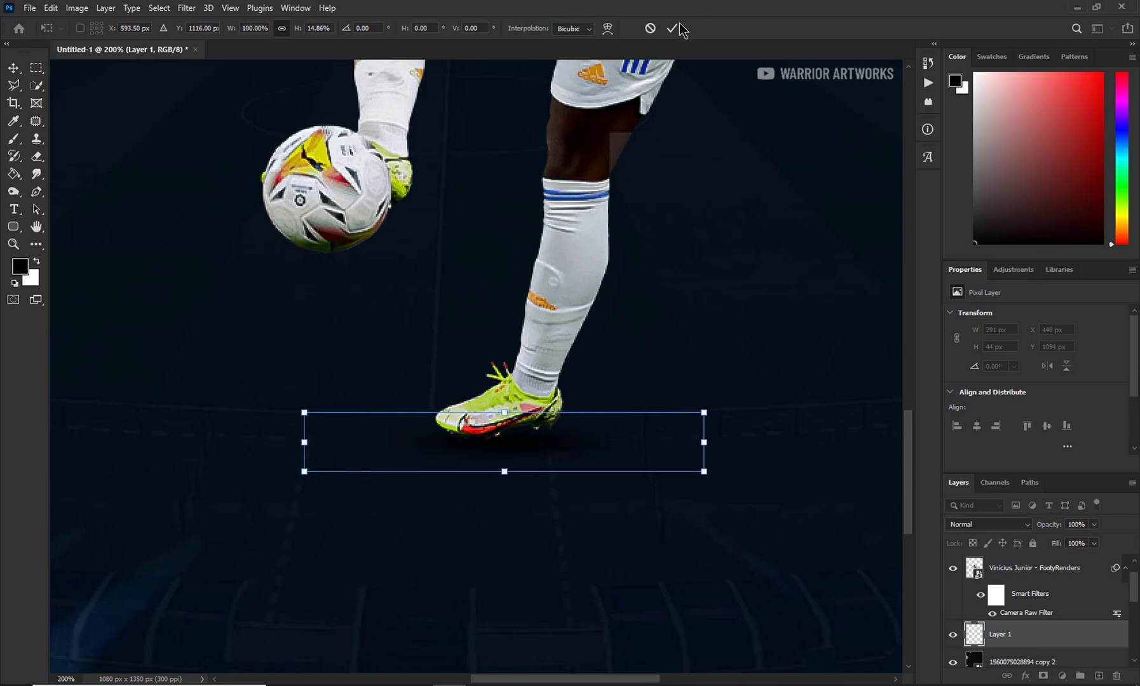
{"action": "key", "text": "Return"}
Step: Enlarge a duplicate shadow beneath the player's feet and add a blank layer above his render
{"action": "left_click", "coordinate": [13, 244]}
{"action": "left_click", "coordinate": [54, 65], "text": "alt"}
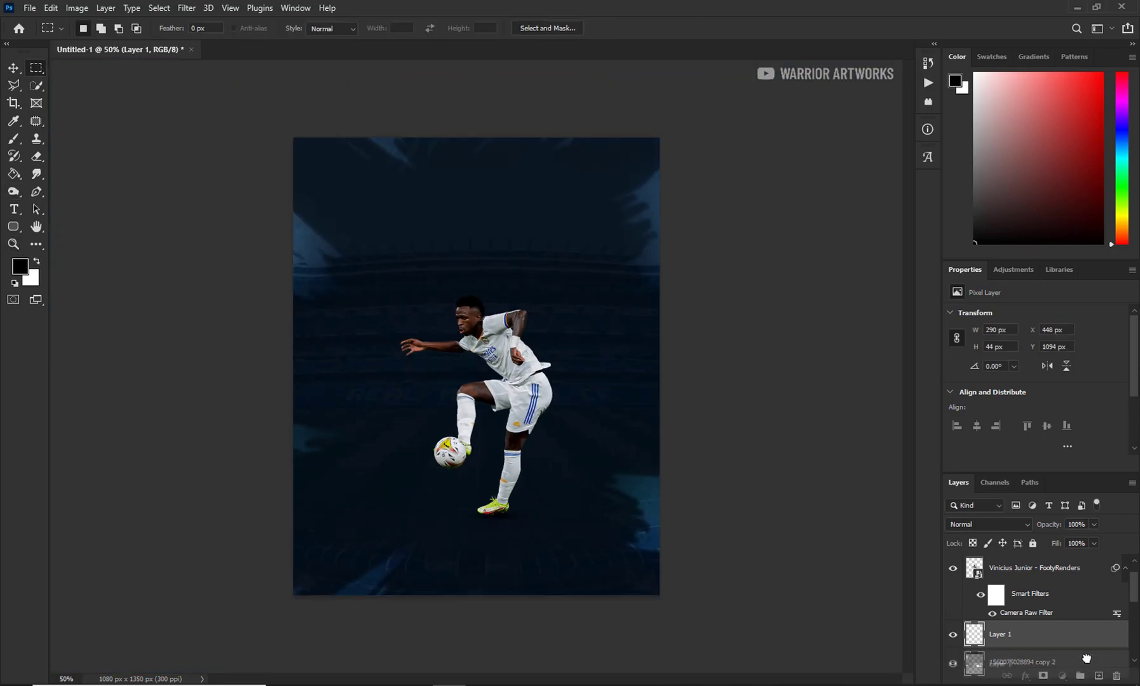
{"action": "left_click", "coordinate": [591, 442]}
{"action": "left_click_drag", "start_coordinate": [497, 501], "coordinate": [498, 473]}
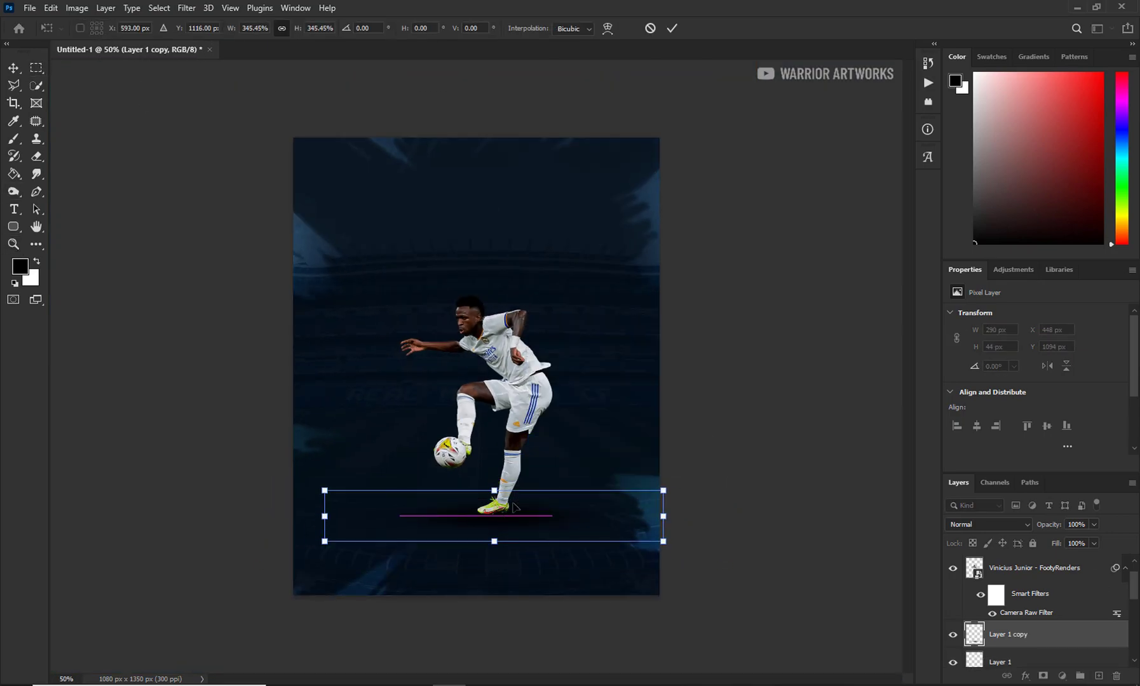
{"action": "key", "text": "Return"}
{"action": "left_click", "coordinate": [1042, 569]}
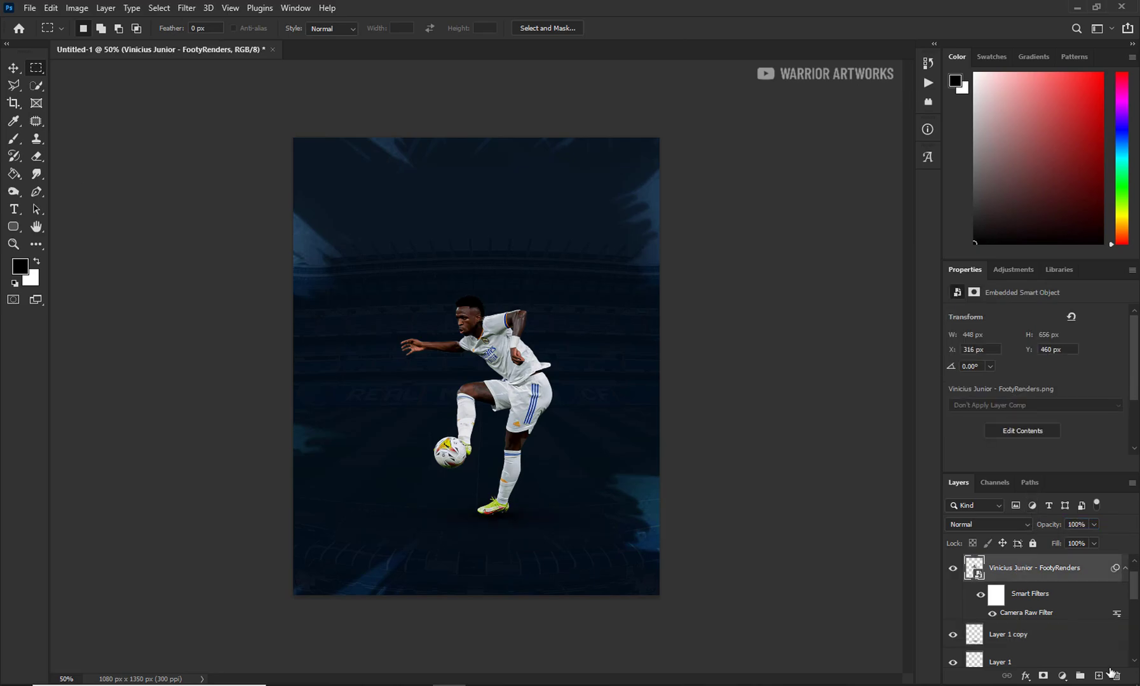
{"action": "left_click", "coordinate": [1099, 675]}
Step: Clip the new layer to the player and shrink the brush to 58 px at 3% flow
{"action": "key", "text": "ctrl+alt+g"}
{"action": "left_click", "coordinate": [496, 508]}
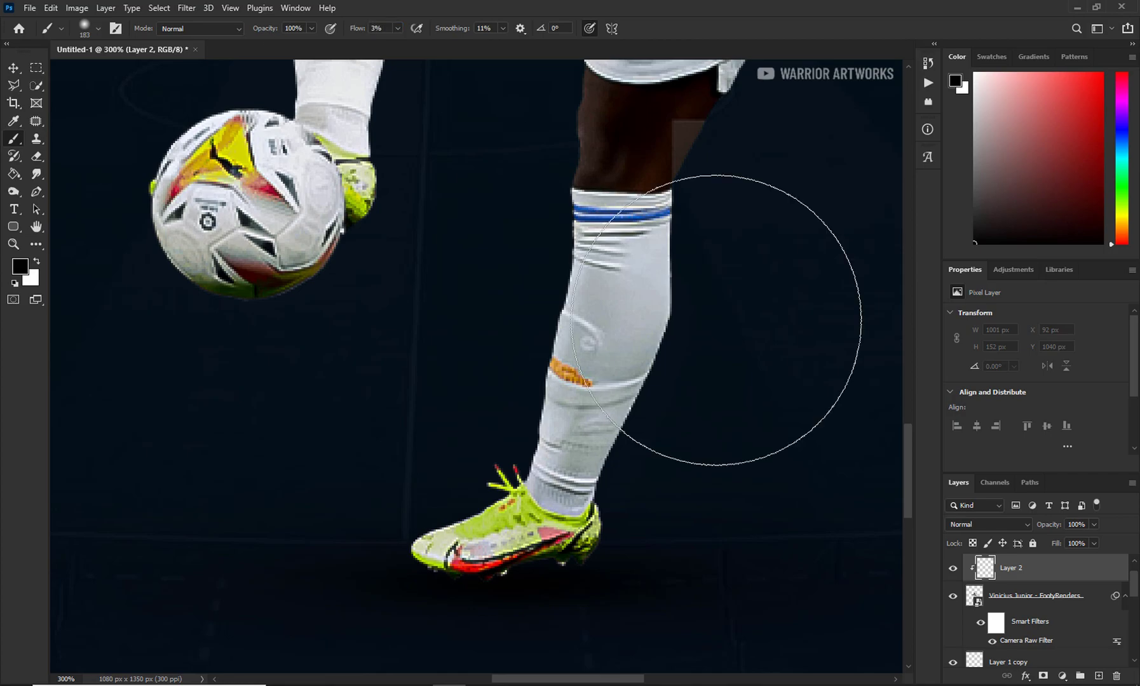
{"action": "right_click", "coordinate": [788, 445]}
{"action": "key", "text": "Return"}
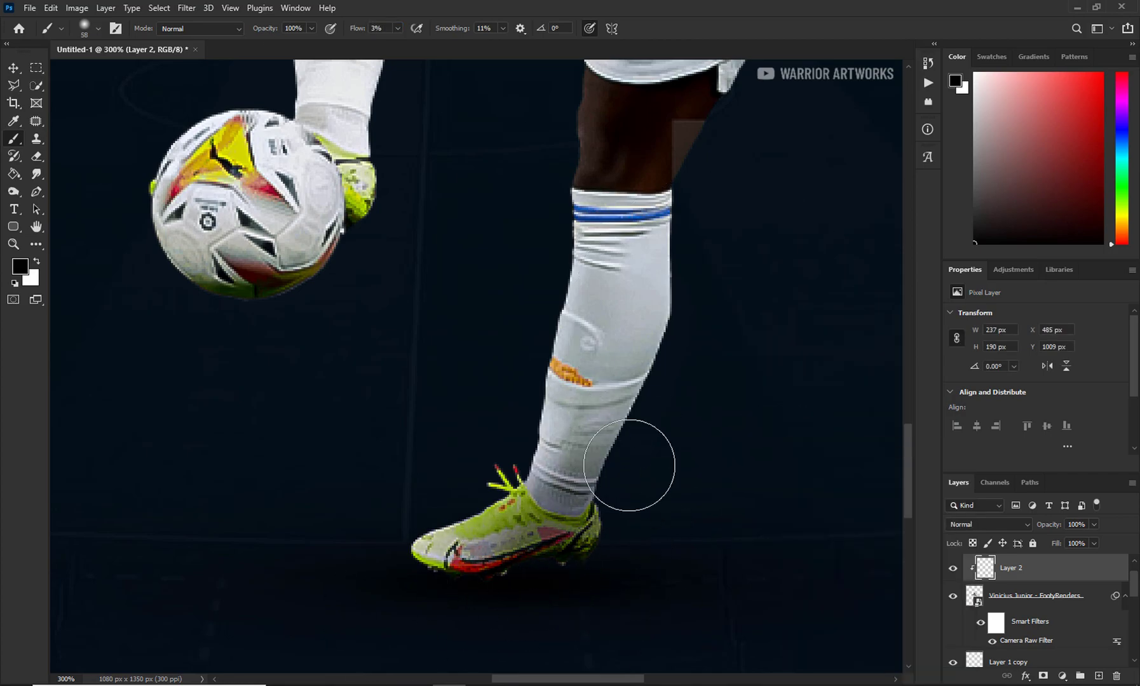
{"action": "scroll", "coordinate": [674, 305], "scroll_direction": "up", "scroll_amount": 2}
{"action": "scroll", "coordinate": [686, 381], "scroll_direction": "up", "scroll_amount": 4}
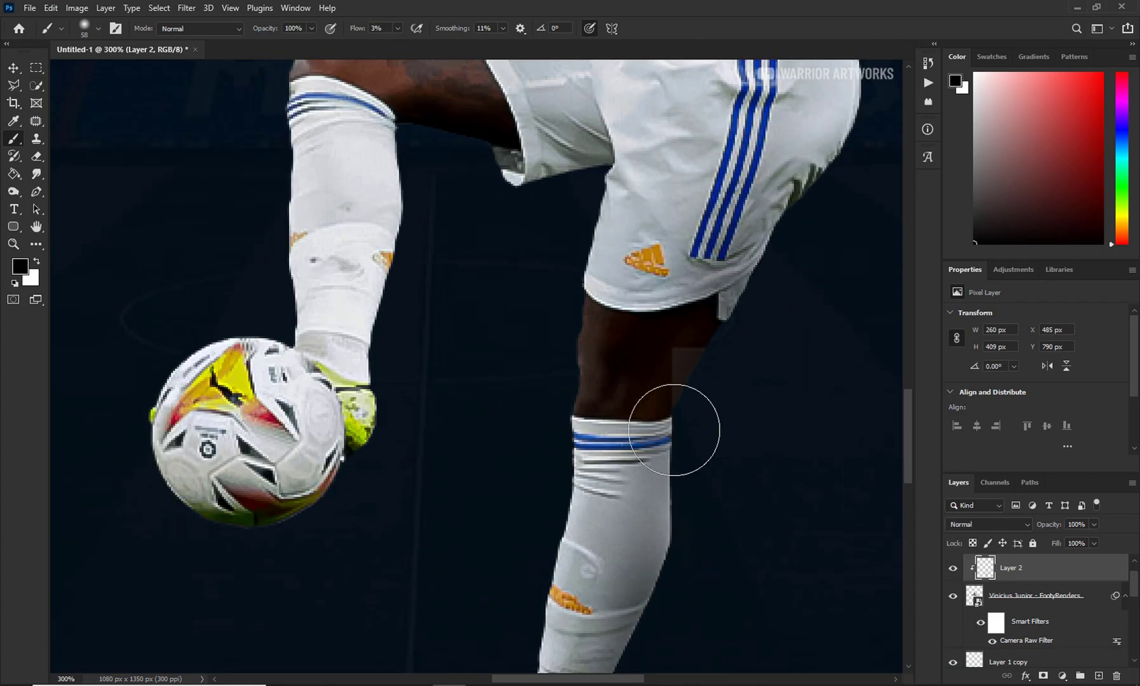
{"action": "scroll", "coordinate": [668, 476], "scroll_direction": "down", "scroll_amount": 2}
{"action": "scroll", "coordinate": [572, 566], "scroll_direction": "down", "scroll_amount": 3}
{"action": "scroll", "coordinate": [559, 534], "scroll_direction": "up", "scroll_amount": 3}
{"action": "scroll", "coordinate": [444, 394], "scroll_direction": "up", "scroll_amount": 4}
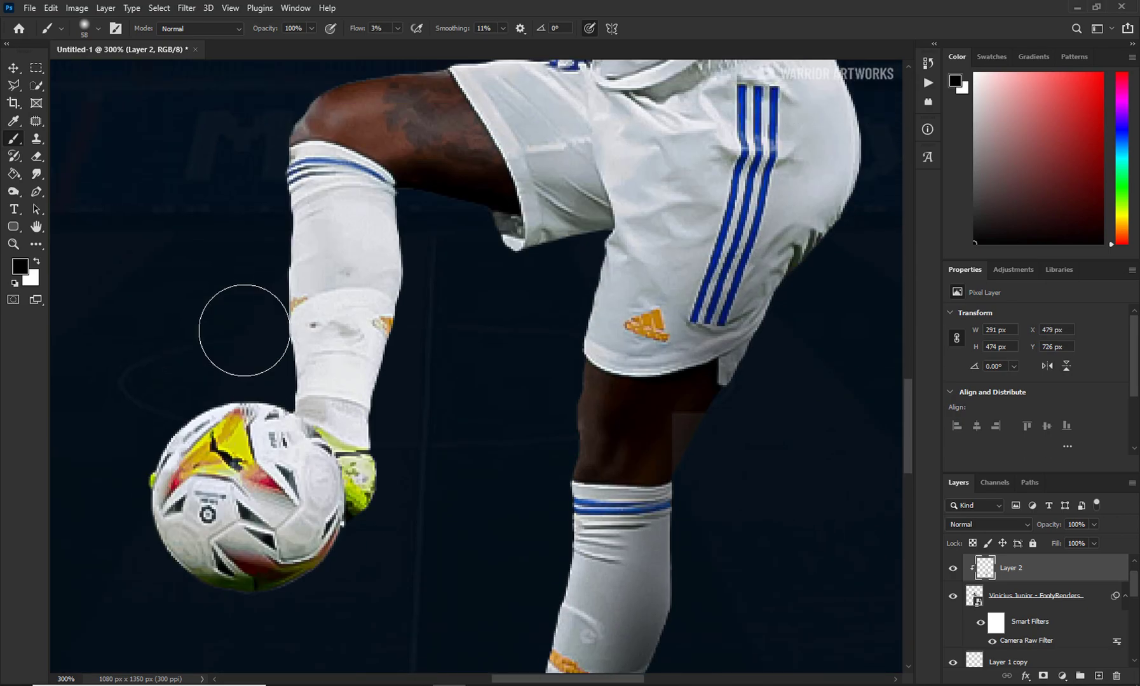
Step: Paint faint dark shading over the sock, shorts and jersey, then fit the poster on screen
{"action": "mouse_move", "coordinate": [343, 483]}
{"action": "left_mouse_down"}
{"action": "mouse_move", "coordinate": [356, 181]}
{"action": "mouse_move", "coordinate": [343, 318]}
{"action": "left_mouse_up"}
{"action": "scroll", "coordinate": [463, 333], "scroll_direction": "up", "scroll_amount": 6}
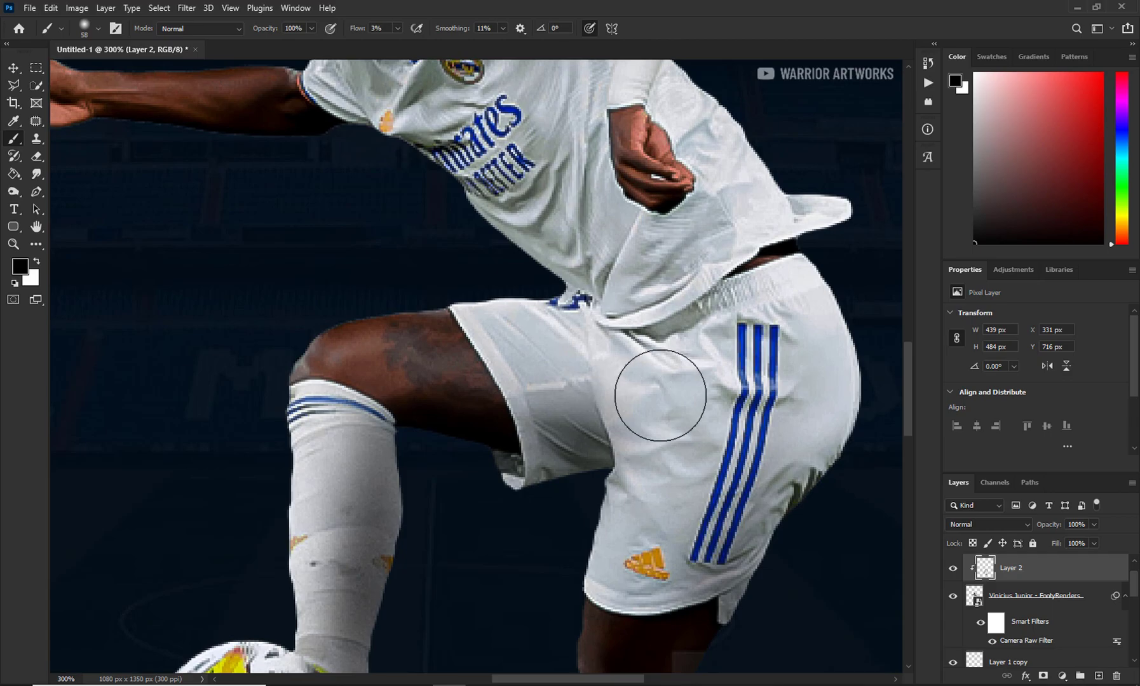
{"action": "scroll", "coordinate": [657, 393], "scroll_direction": "up", "scroll_amount": 2}
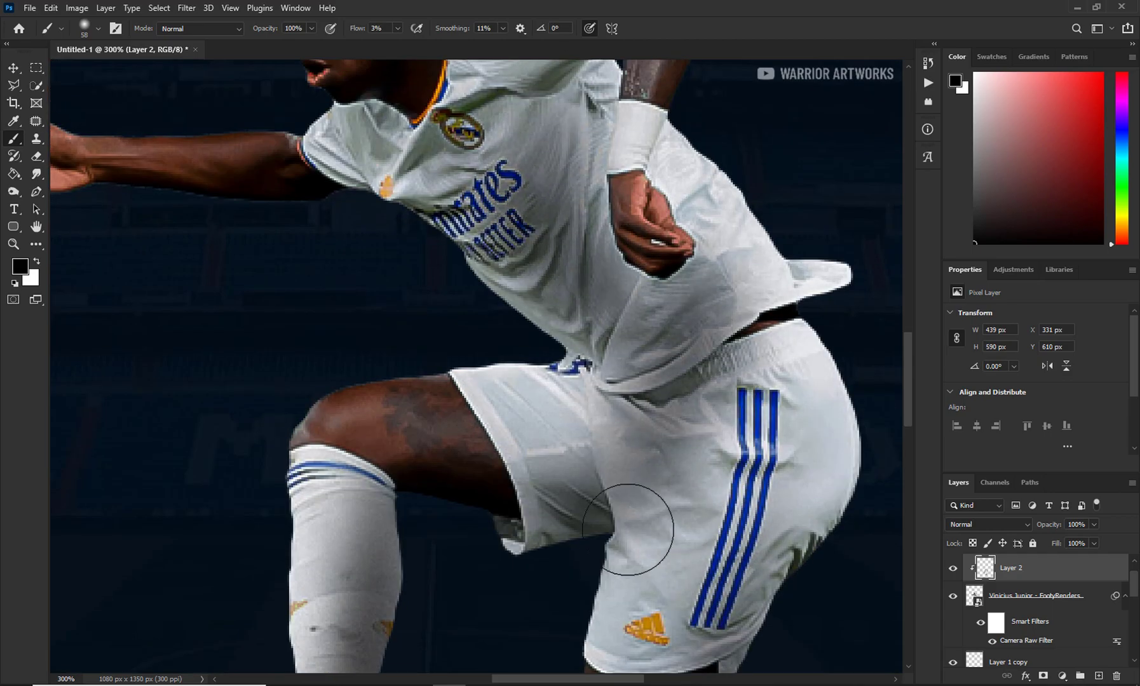
{"action": "scroll", "coordinate": [427, 180], "scroll_direction": "up", "scroll_amount": 3}
{"action": "mouse_move", "coordinate": [427, 180]}
{"action": "left_mouse_down"}
{"action": "mouse_move", "coordinate": [521, 139]}
{"action": "mouse_move", "coordinate": [677, 437]}
{"action": "left_mouse_up"}
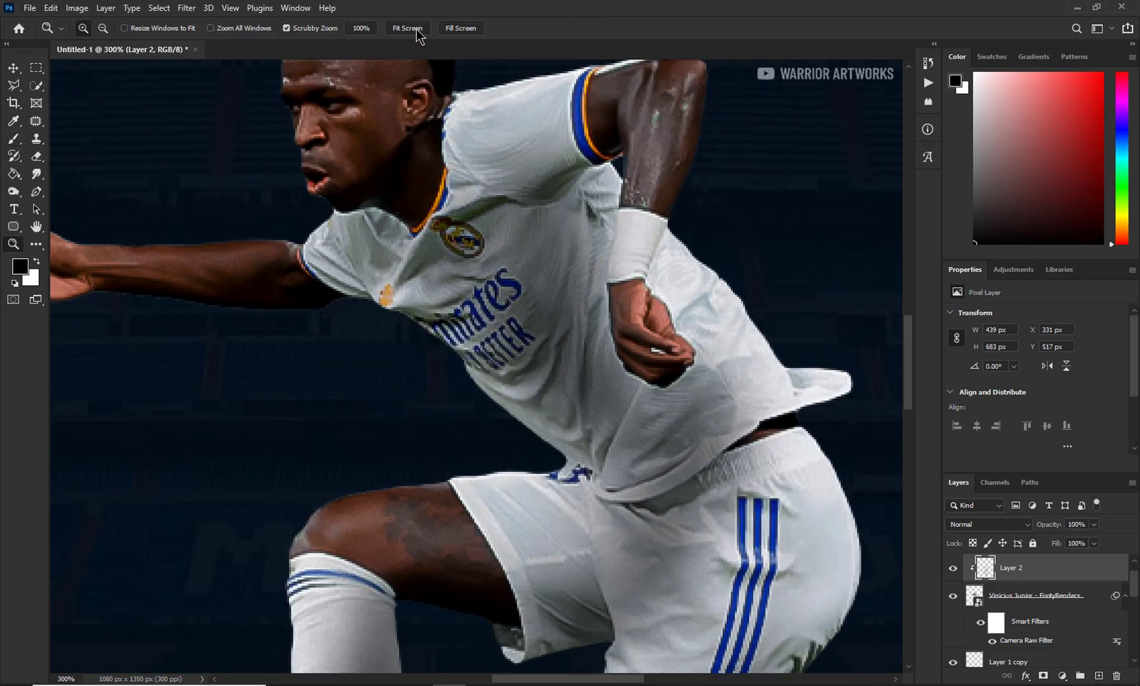
{"action": "left_click", "coordinate": [407, 28]}
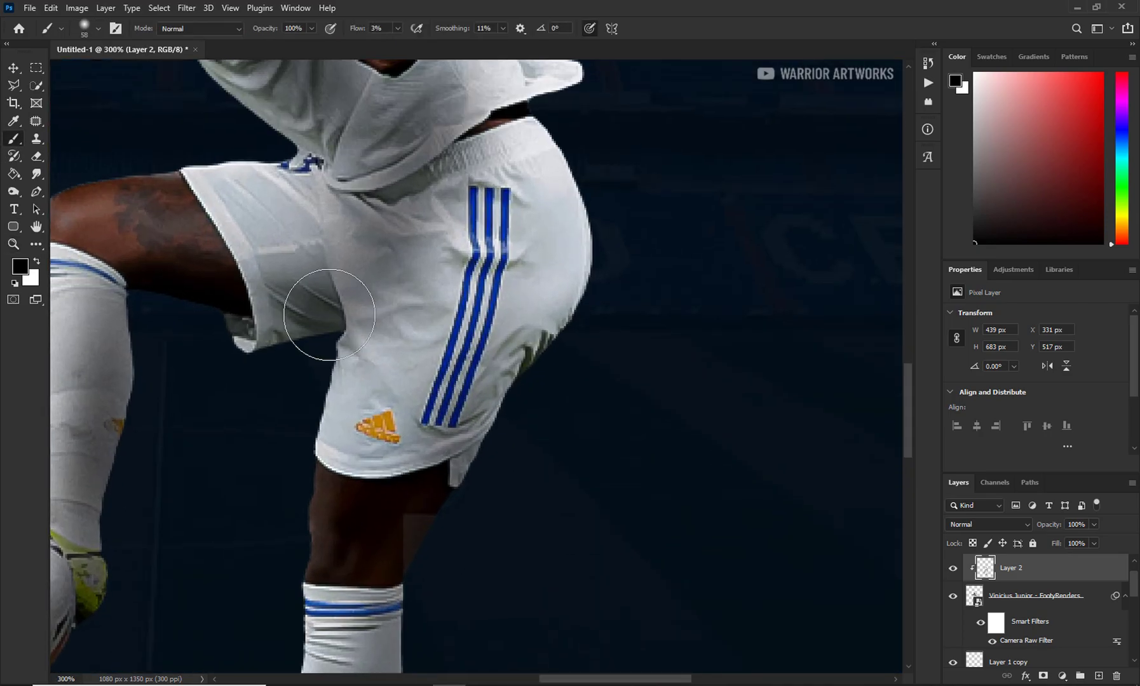
{"action": "scroll", "coordinate": [407, 325], "scroll_direction": "up", "scroll_amount": 3}
{"action": "scroll", "coordinate": [259, 193], "scroll_direction": "up", "scroll_amount": 2}
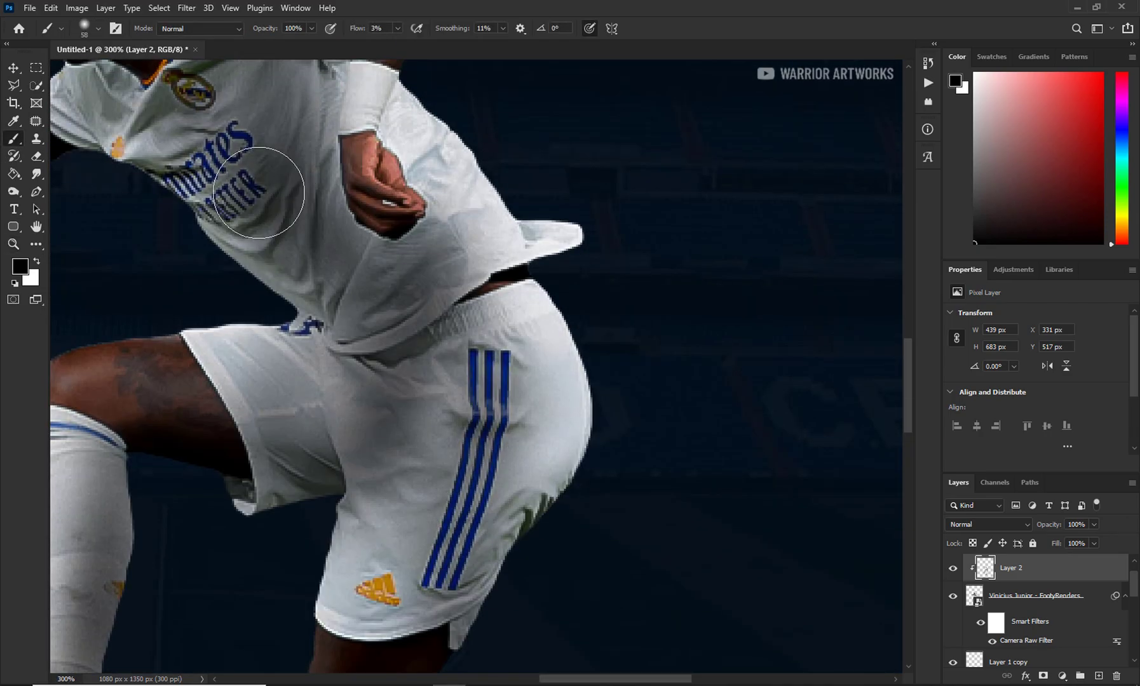
{"action": "scroll", "coordinate": [258, 193], "scroll_direction": "down", "scroll_amount": 2}
{"action": "left_click", "coordinate": [14, 243]}
{"action": "key", "text": "ctrl+0"}
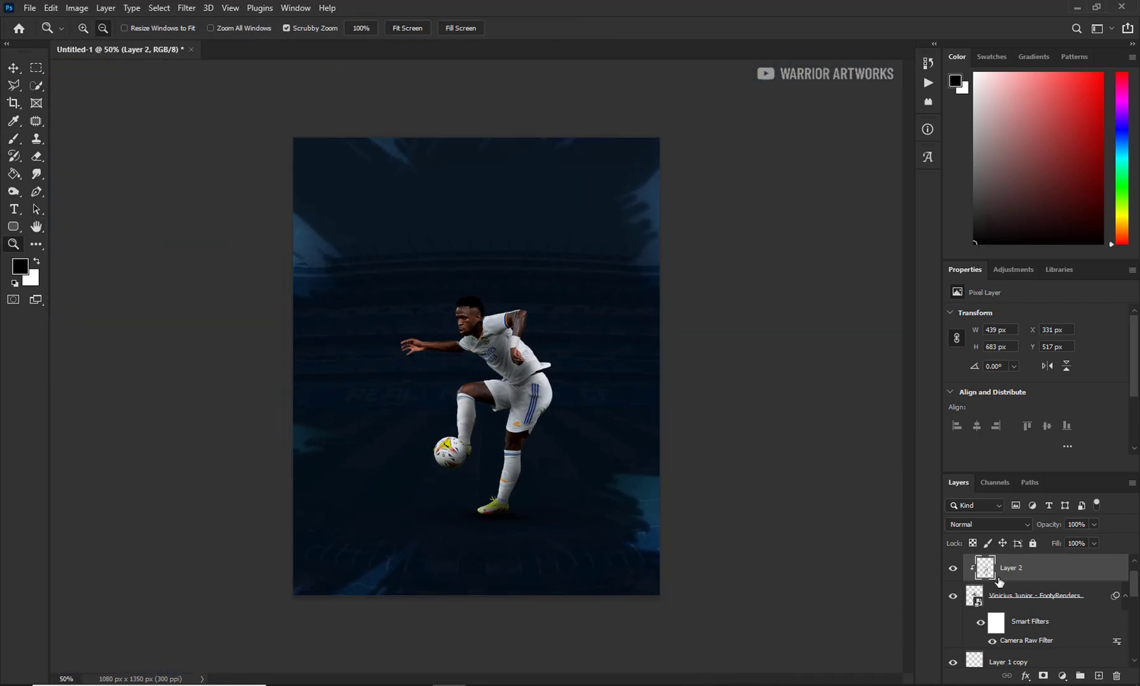
Step: Select the Layer 1 copy layer and set up a soft yellow brush
{"action": "left_click", "coordinate": [1039, 661]}
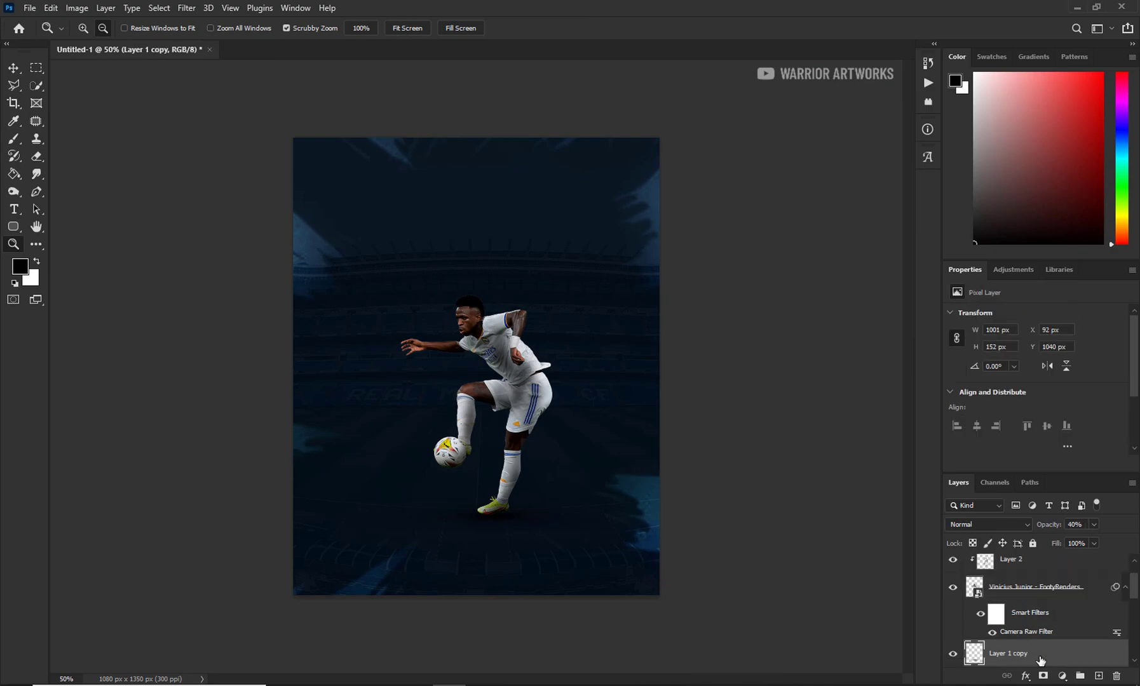
{"action": "left_click", "coordinate": [37, 260]}
{"action": "left_click", "coordinate": [20, 266]}
{"action": "key", "text": "Return"}
{"action": "key", "text": "b"}
{"action": "right_click", "coordinate": [466, 340]}
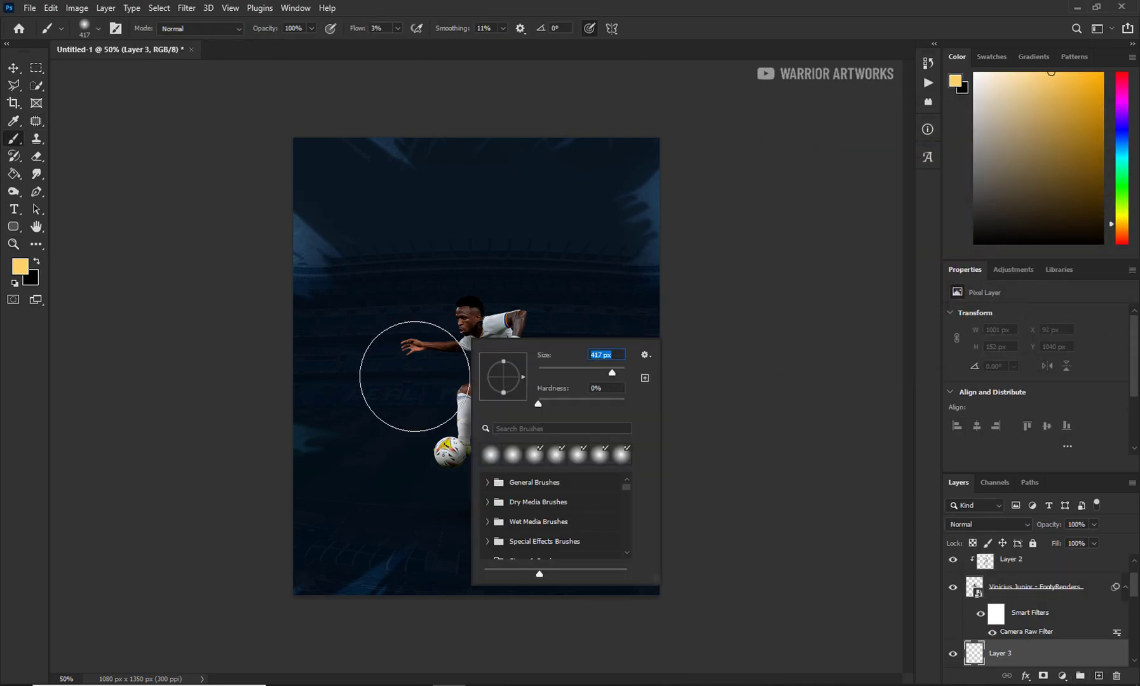
{"action": "left_click", "coordinate": [389, 28]}
{"action": "type", "text": "100"}
Step: Paint a soft yellow glow behind the player and set its layer to Color Dodge
{"action": "left_click_drag", "start_coordinate": [530, 391], "coordinate": [460, 333]}
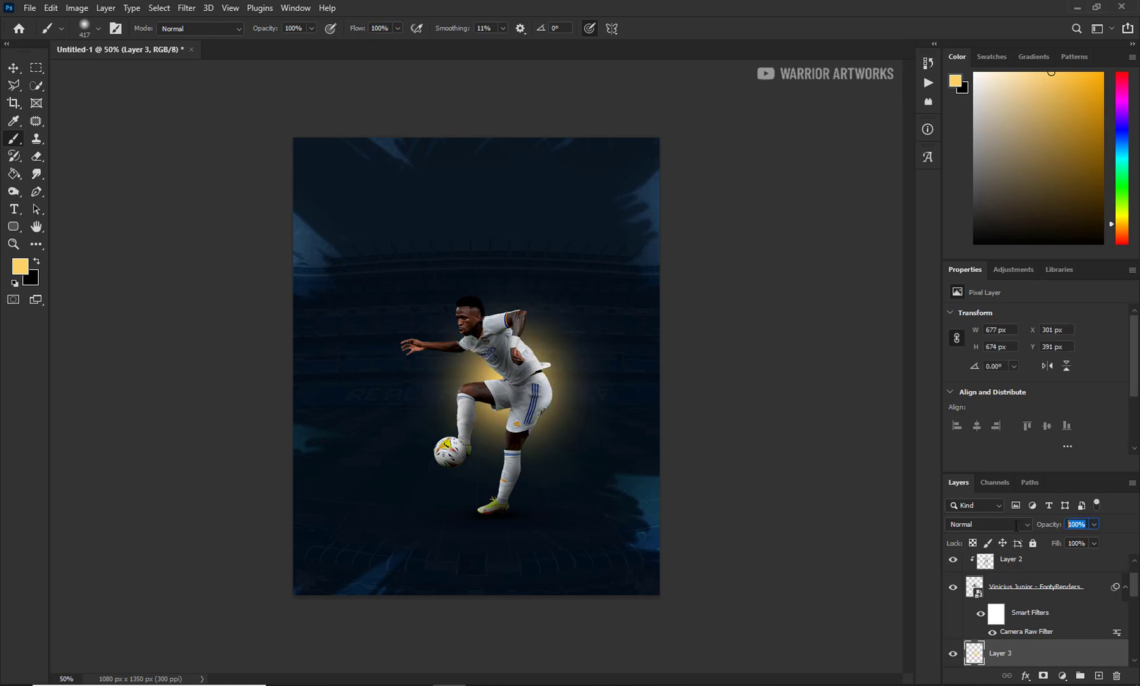
{"action": "type", "text": "50"}
{"action": "left_click", "coordinate": [1015, 525]}
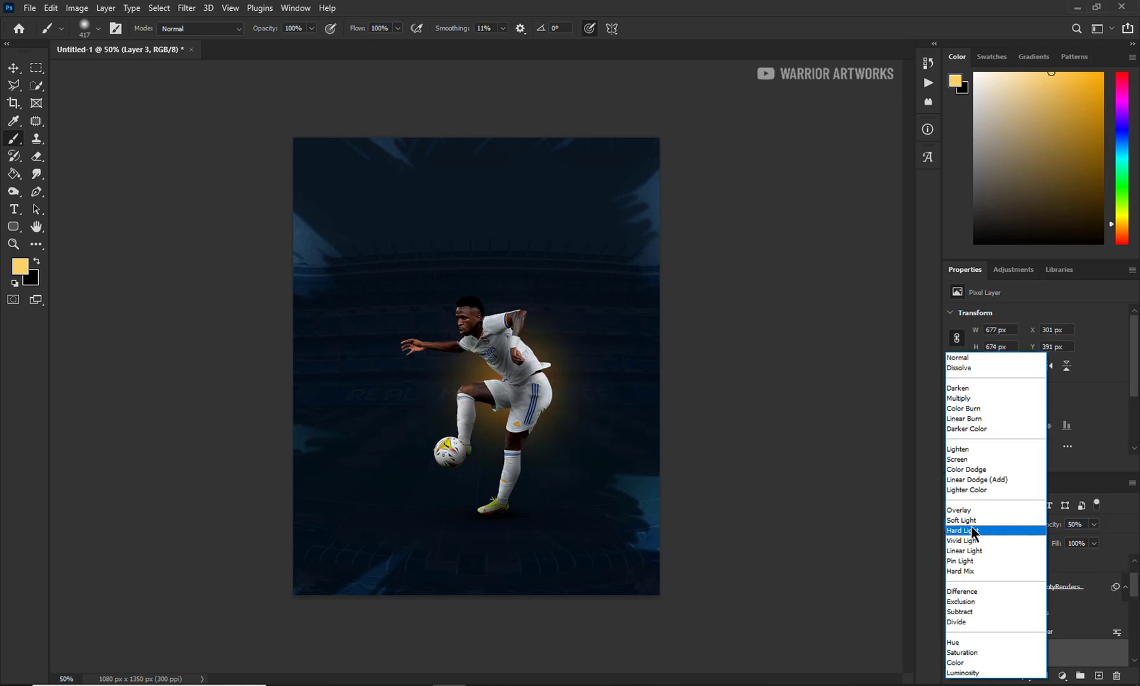
{"action": "left_click", "coordinate": [968, 469]}
Step: Enlarge the brush to 1000 px and lower the glow layer's opacity to 40%
{"action": "right_click", "coordinate": [596, 327]}
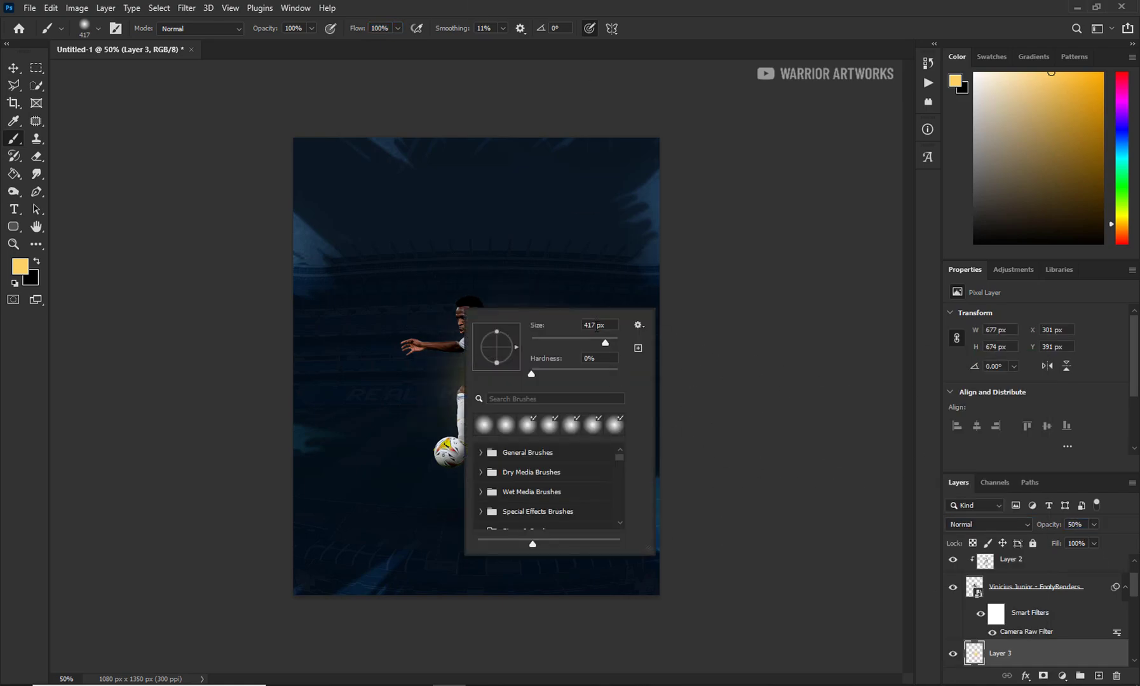
{"action": "type", "text": "00"}
{"action": "key", "text": "Return"}
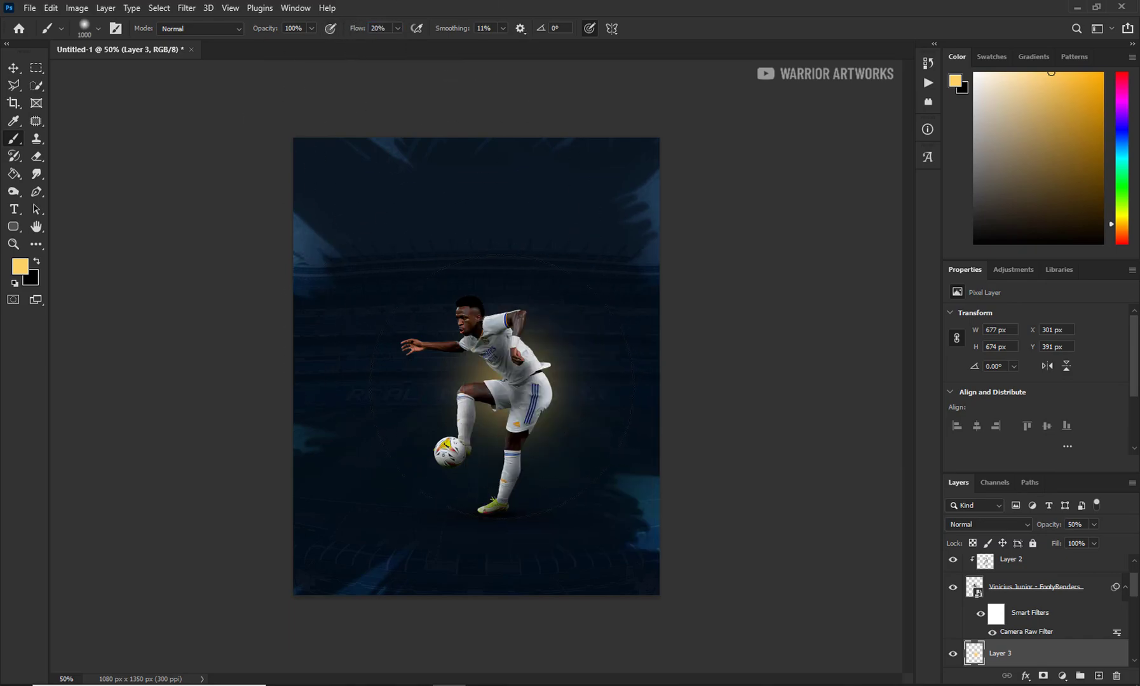
{"action": "type", "text": "40"}
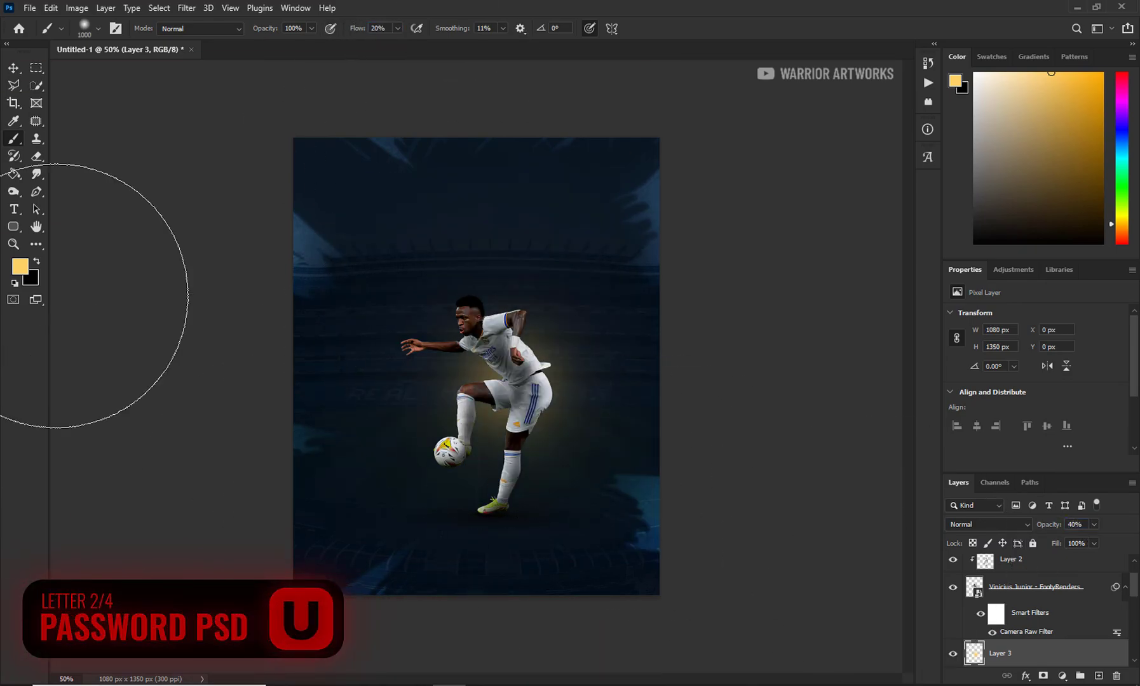
Step: Zoom in on the player, check the brush settings, then zoom back out to 50%
{"action": "left_click", "coordinate": [454, 379]}
{"action": "key", "text": "b"}
{"action": "right_click", "coordinate": [678, 282]}
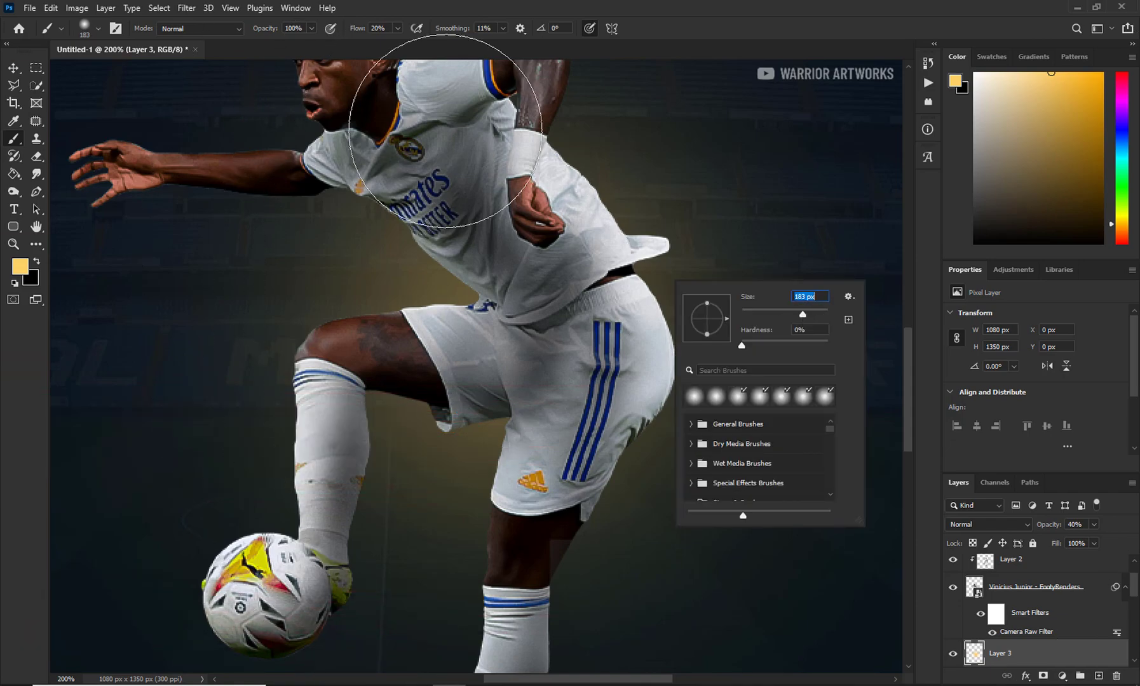
{"action": "key", "text": "Return"}
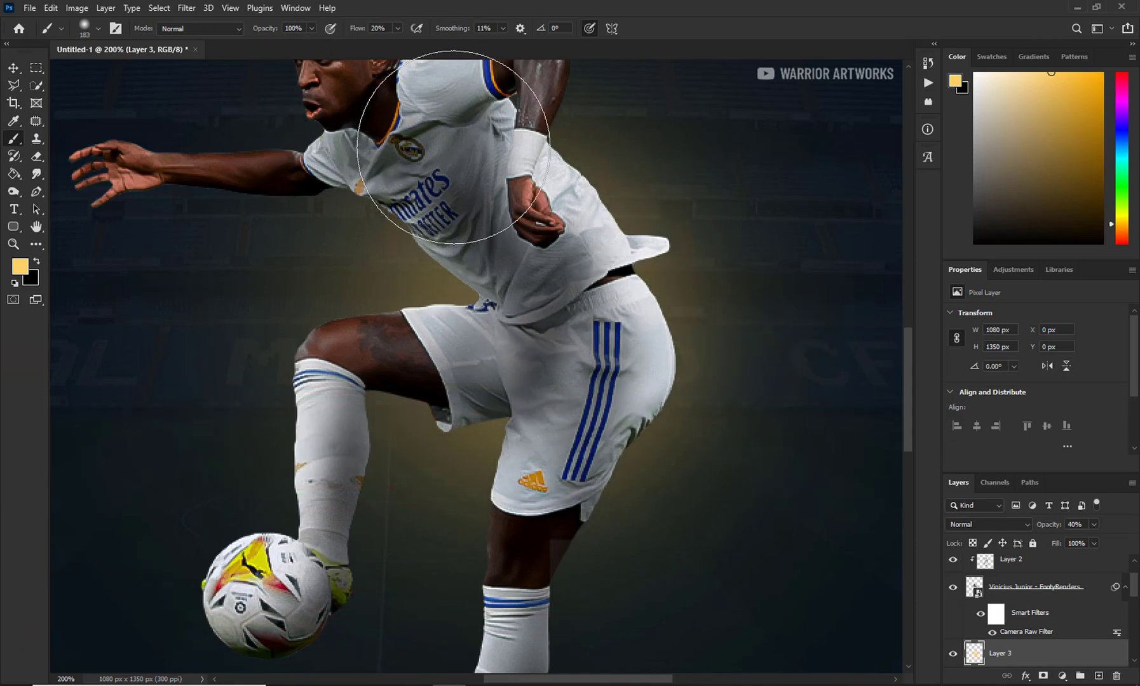
{"action": "scroll", "coordinate": [392, 200], "scroll_direction": "up", "scroll_amount": 2}
{"action": "left_click", "coordinate": [14, 244]}
{"action": "key", "text": "ctrl+0"}
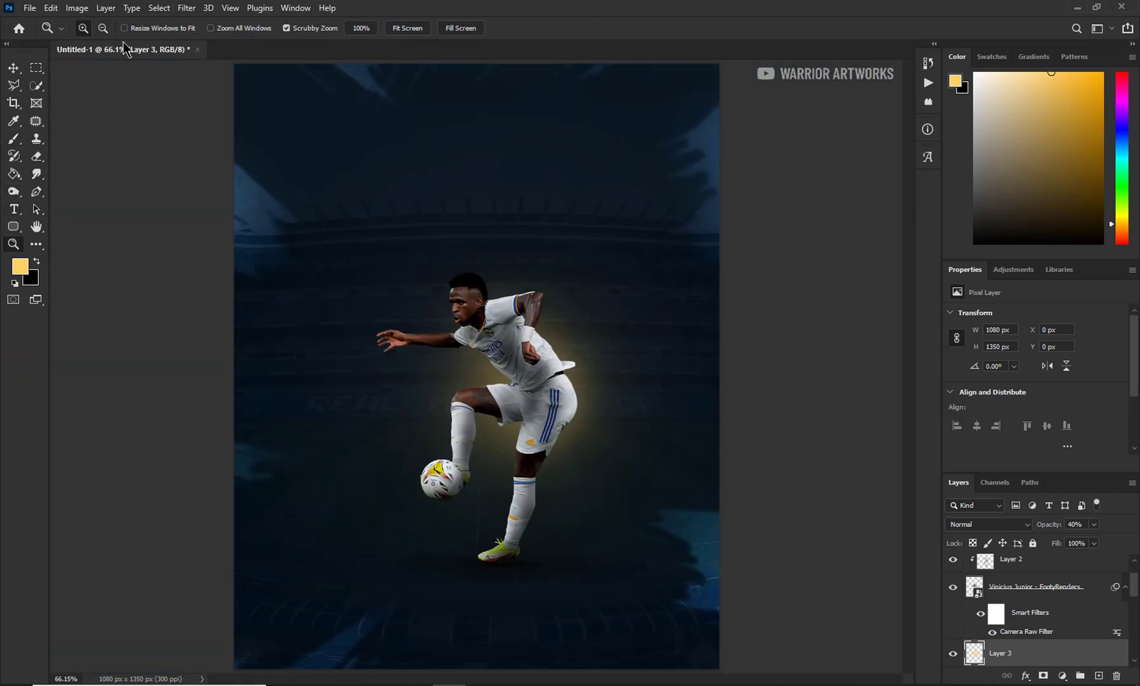
{"action": "left_click", "coordinate": [103, 28]}
{"action": "left_click", "coordinate": [475, 177]}
Step: Paint a yellow soft-brush glow behind the player's waist on a new layer
{"action": "key", "text": "ctrl+1"}
{"action": "left_click", "coordinate": [1099, 676]}
{"action": "left_click", "coordinate": [988, 524]}
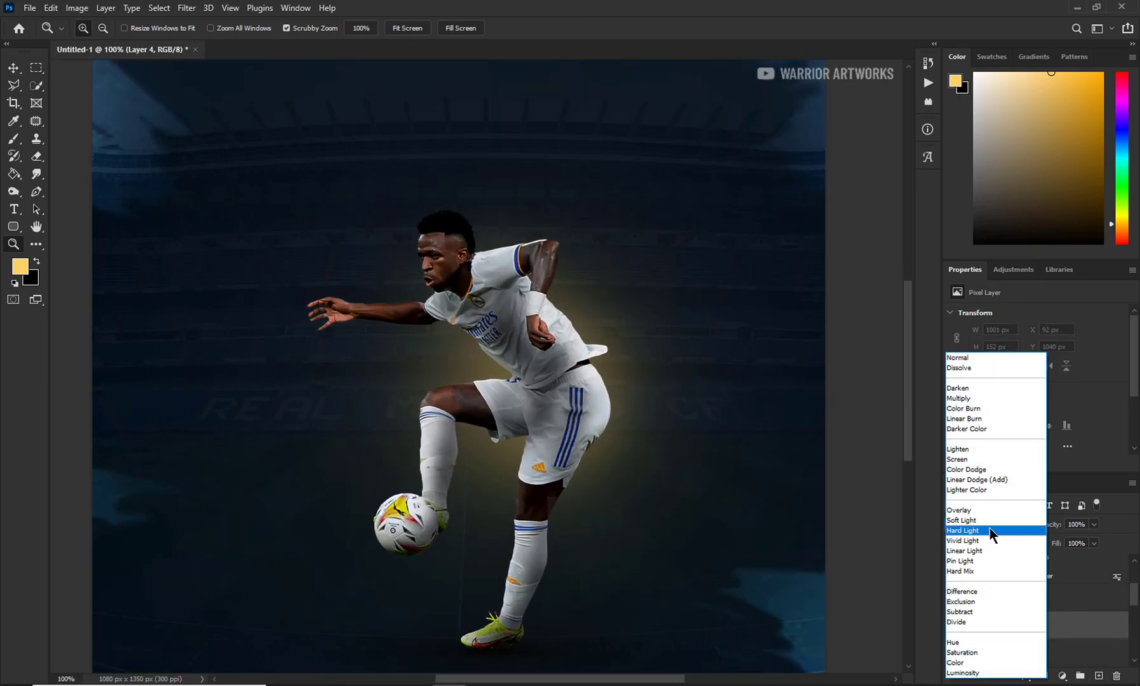
{"action": "key", "text": "b"}
{"action": "right_click", "coordinate": [636, 362]}
{"action": "key", "text": "shift+5"}
{"action": "right_click", "coordinate": [616, 331]}
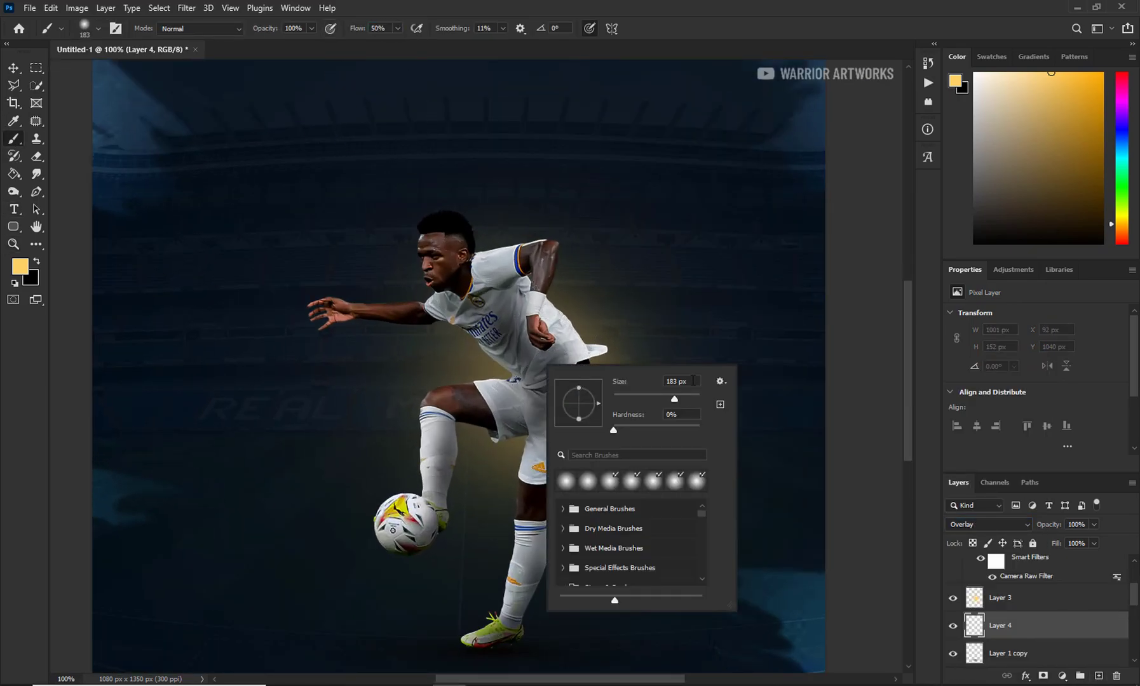
{"action": "key", "text": "Return"}
{"action": "left_click_drag", "start_coordinate": [559, 384], "coordinate": [539, 399]}
Step: Set the glow to Normal blending at 30% opacity and scale it down to 64%
{"action": "left_click", "coordinate": [988, 524]}
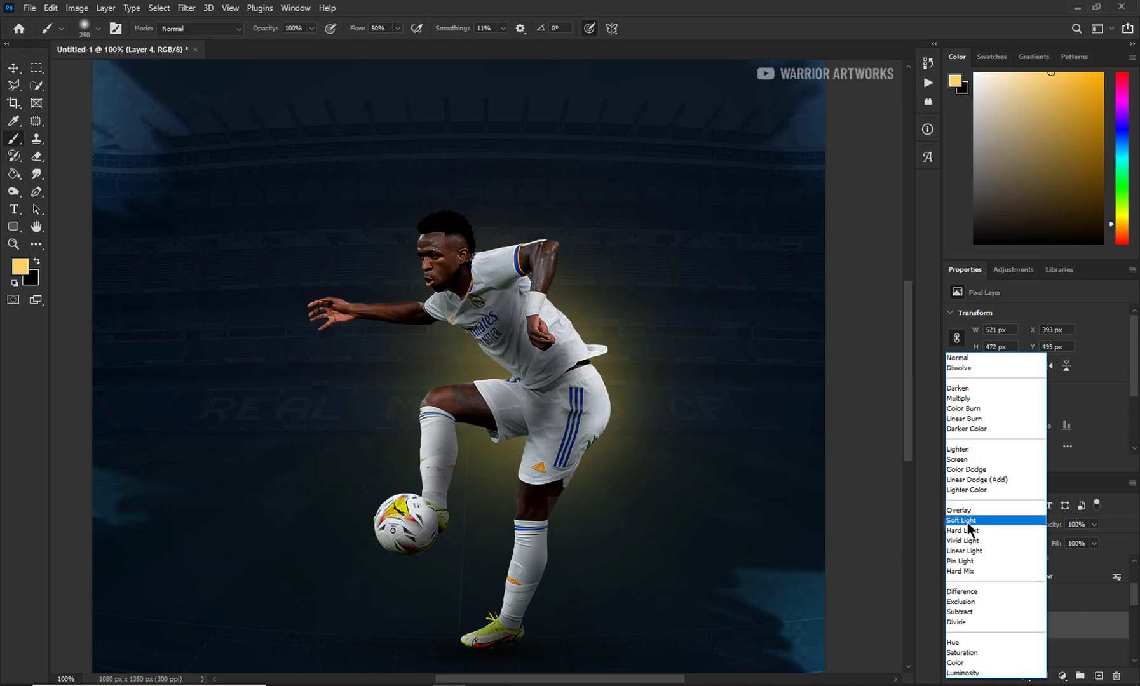
{"action": "left_click", "coordinate": [972, 359]}
{"action": "double_click", "coordinate": [1080, 525]}
{"action": "type", "text": "30"}
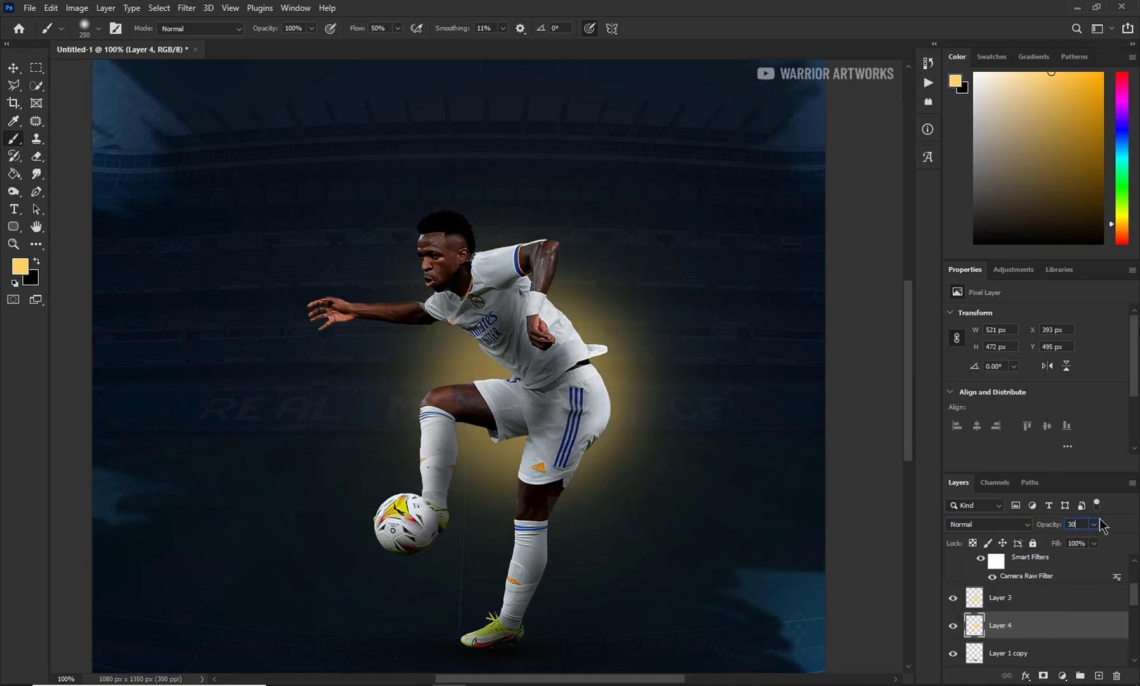
{"action": "key", "text": "ctrl+t"}
{"action": "left_click_drag", "start_coordinate": [531, 227], "coordinate": [528, 290]}
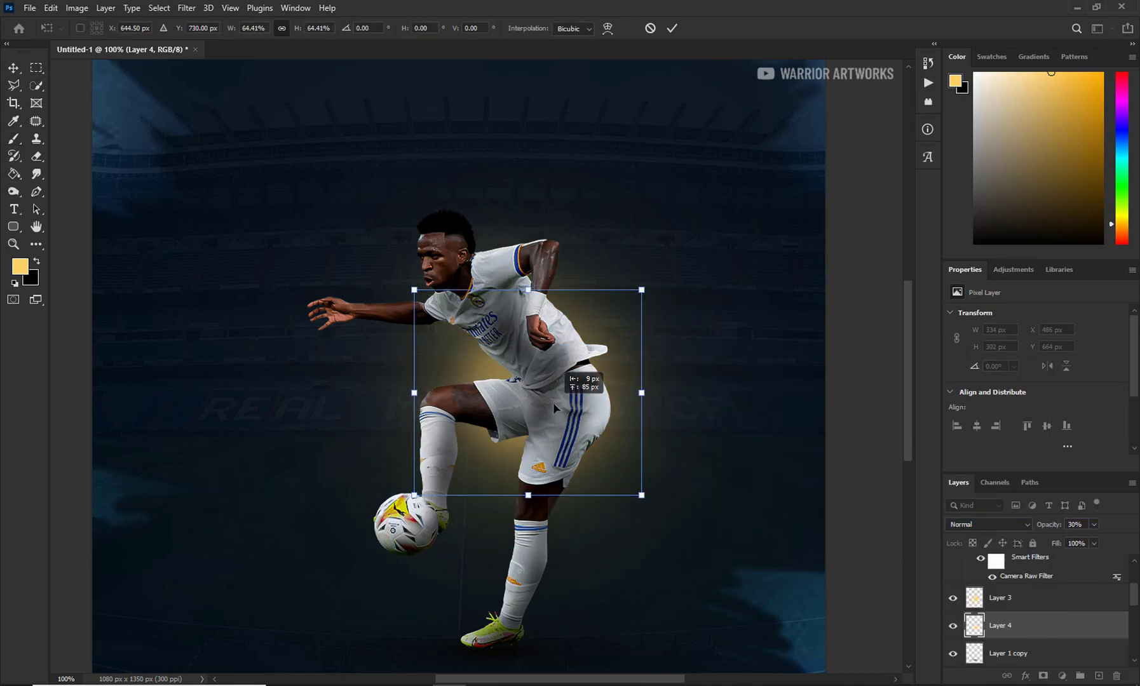
{"action": "left_click", "coordinate": [673, 28]}
{"action": "key", "text": "z"}
{"action": "left_click", "coordinate": [376, 194], "text": "alt"}
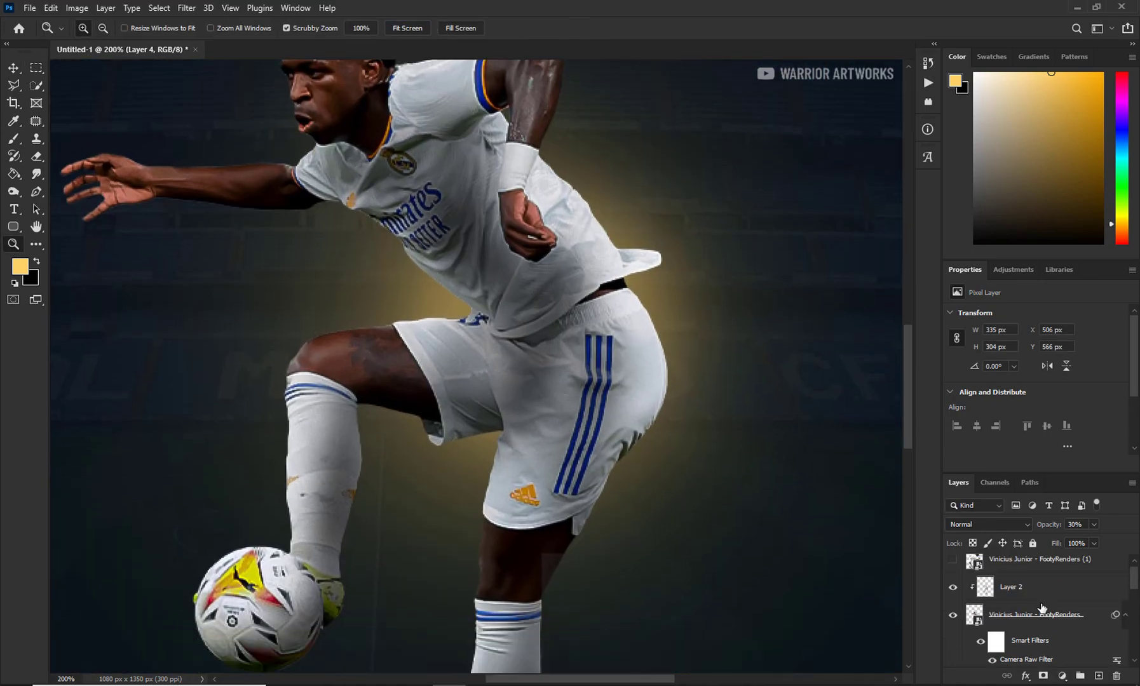
Step: Choose a light golden foreground colour and set up a soft painting brush
{"action": "left_click", "coordinate": [15, 274]}
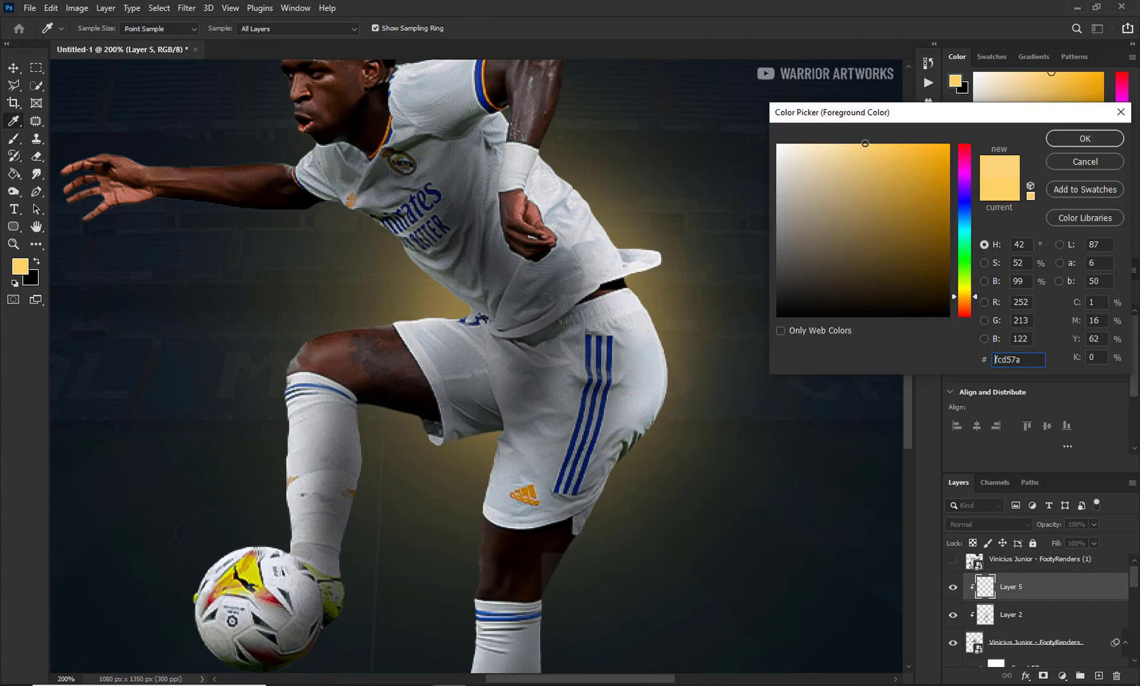
{"action": "left_click", "coordinate": [1069, 139]}
{"action": "key", "text": "b"}
{"action": "right_click", "coordinate": [683, 286]}
{"action": "key", "text": "Escape"}
{"action": "scroll", "coordinate": [407, 133], "scroll_direction": "up", "scroll_amount": 3}
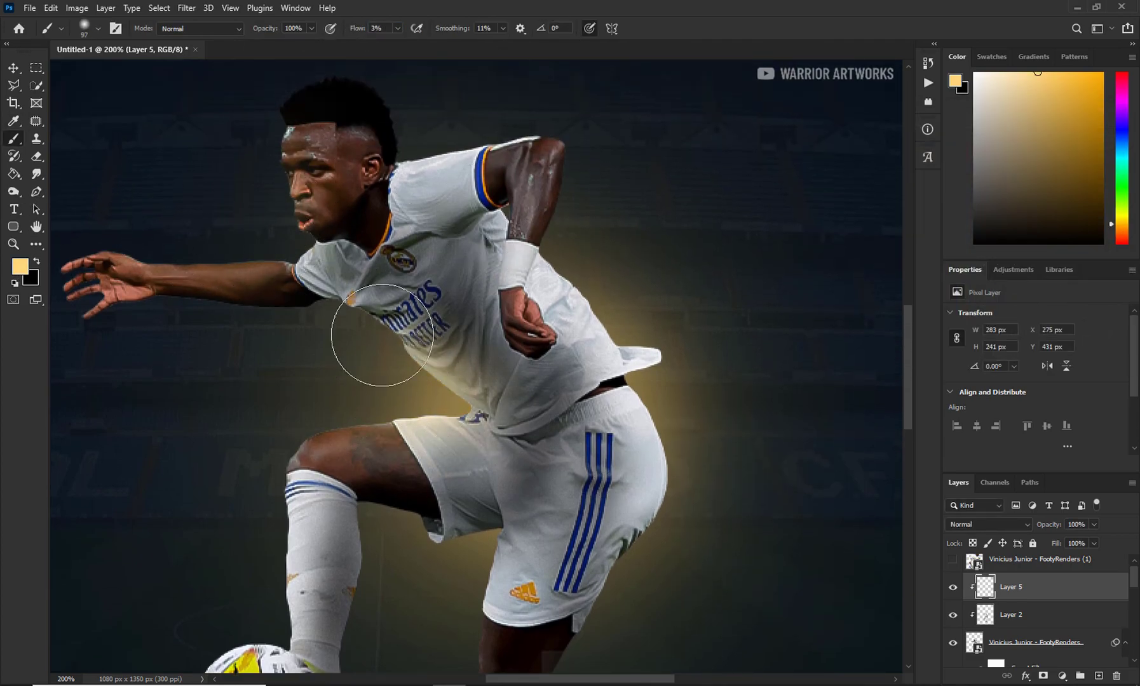
{"action": "scroll", "coordinate": [356, 365], "scroll_direction": "down", "scroll_amount": 2}
{"action": "scroll", "coordinate": [381, 553], "scroll_direction": "down", "scroll_amount": 1}
{"action": "scroll", "coordinate": [452, 521], "scroll_direction": "down", "scroll_amount": 3}
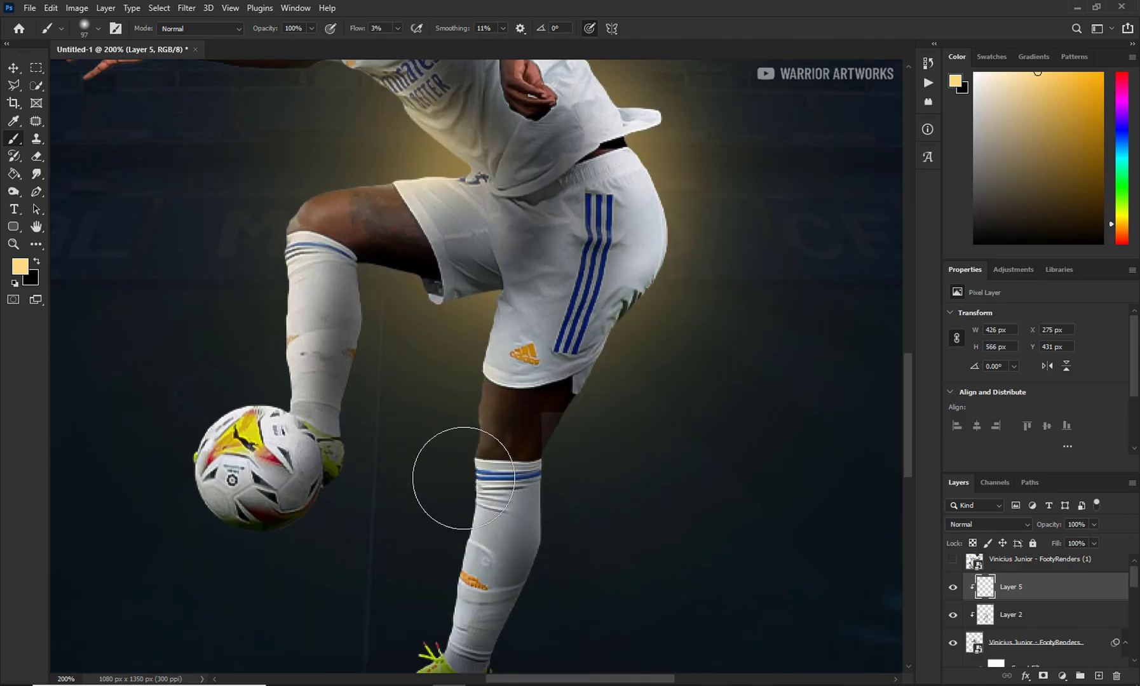
{"action": "scroll", "coordinate": [432, 508], "scroll_direction": "down", "scroll_amount": 3}
{"action": "scroll", "coordinate": [445, 432], "scroll_direction": "up", "scroll_amount": 3}
{"action": "scroll", "coordinate": [572, 241], "scroll_direction": "up", "scroll_amount": 2}
{"action": "scroll", "coordinate": [598, 158], "scroll_direction": "up", "scroll_amount": 3}
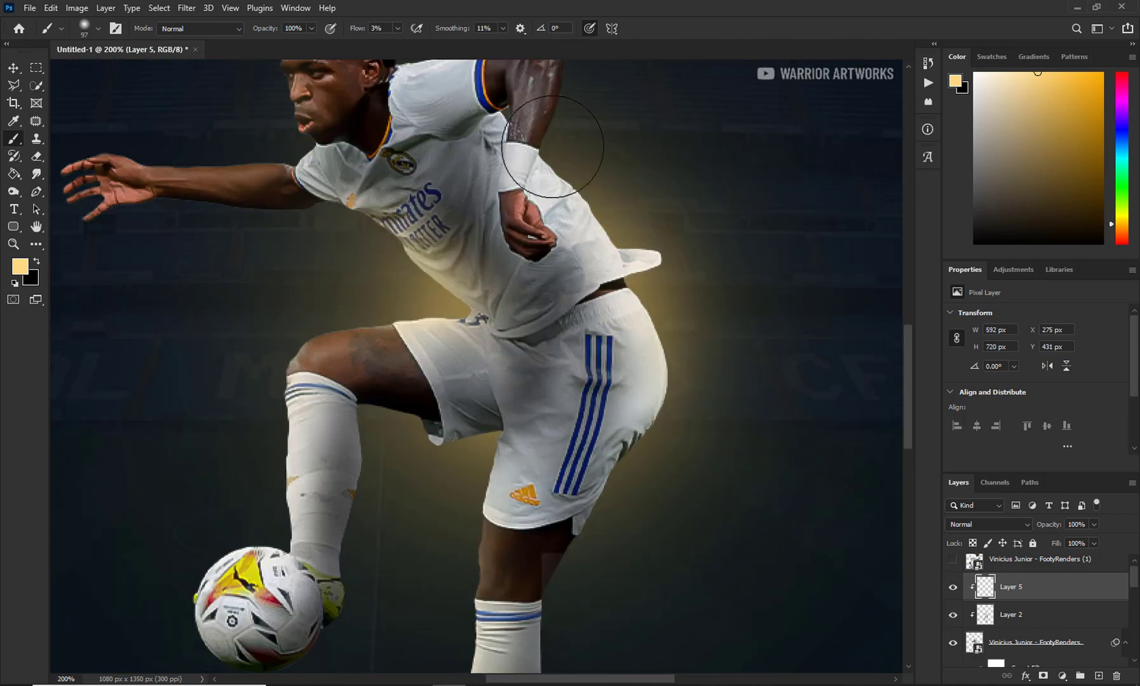
{"action": "scroll", "coordinate": [553, 146], "scroll_direction": "up", "scroll_amount": 3}
{"action": "scroll", "coordinate": [402, 134], "scroll_direction": "up", "scroll_amount": 1}
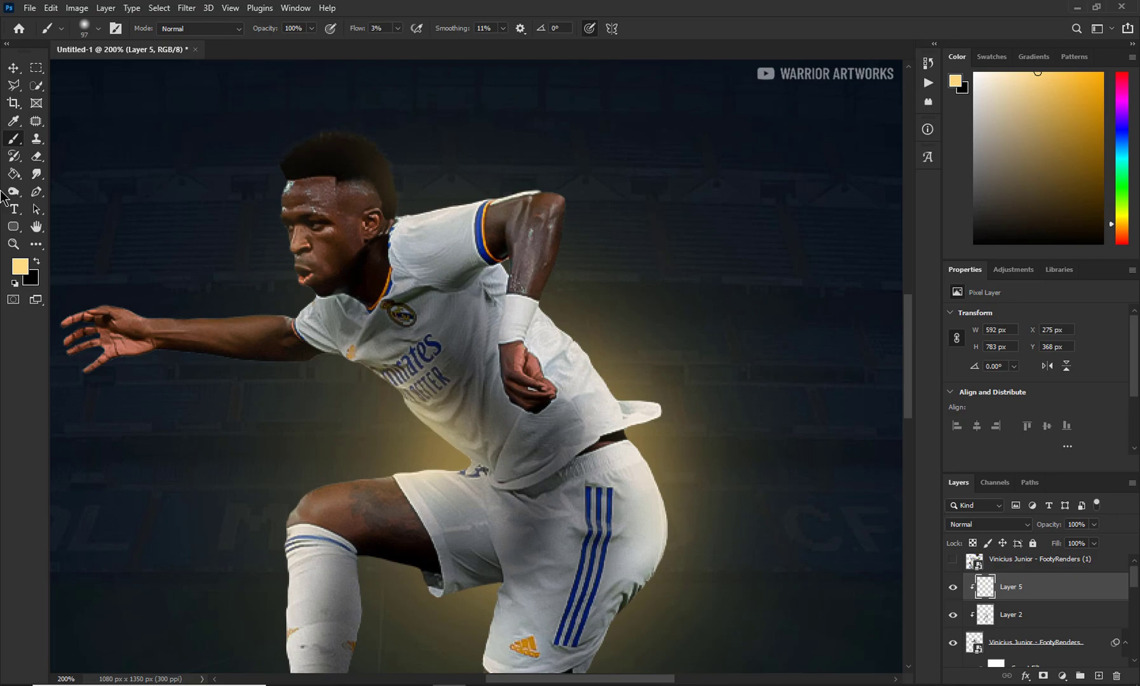
Step: Paint warm golden light over the kit from the shorts up to the chest
{"action": "key", "text": "z"}
{"action": "left_click", "coordinate": [567, 75], "text": "alt"}
{"action": "left_click", "coordinate": [568, 75], "text": "alt"}
{"action": "left_click", "coordinate": [509, 302]}
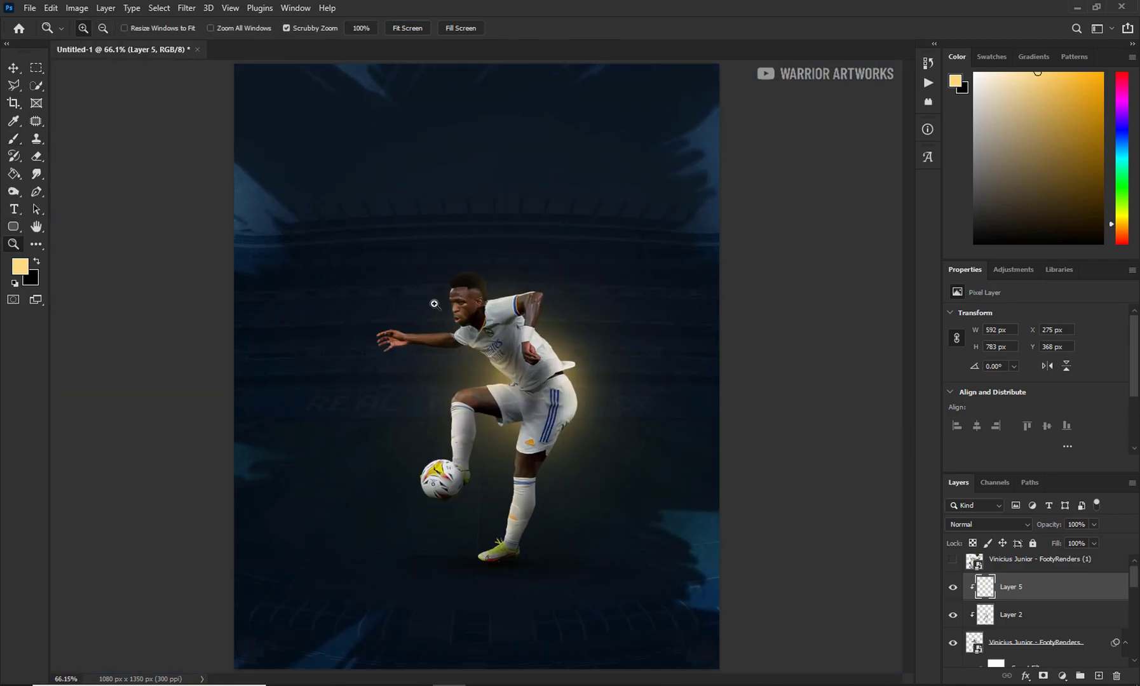
{"action": "left_click_drag", "start_coordinate": [554, 437], "coordinate": [419, 280]}
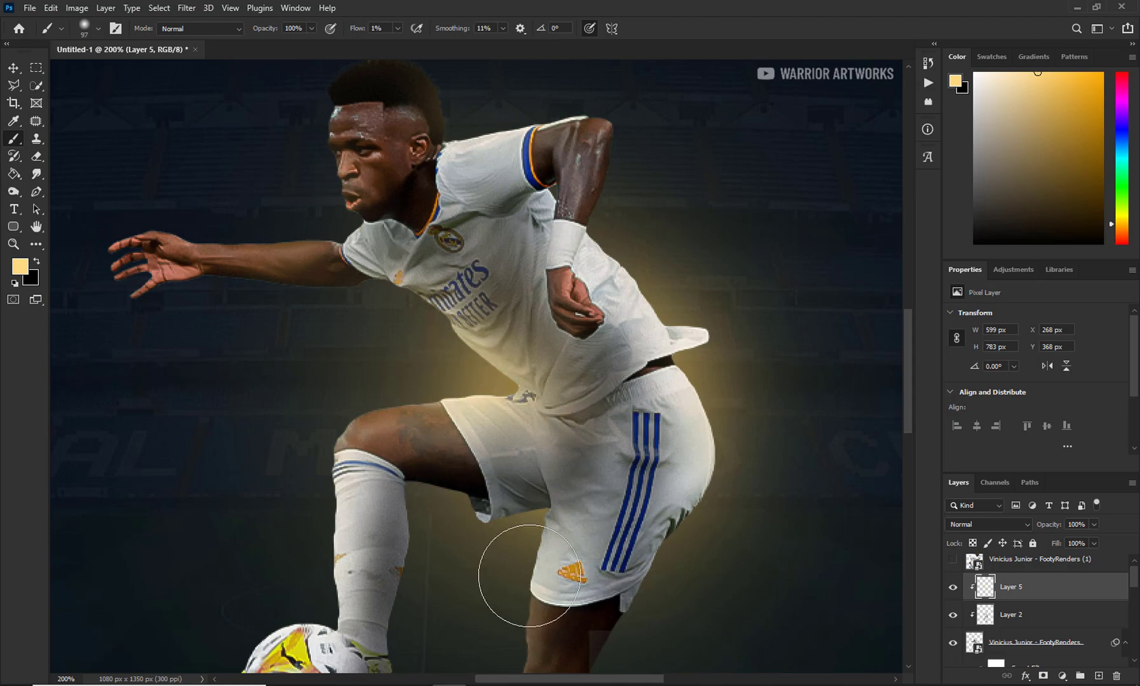
{"action": "scroll", "coordinate": [529, 576], "scroll_direction": "down", "scroll_amount": 2}
{"action": "scroll", "coordinate": [584, 190], "scroll_direction": "up", "scroll_amount": 2}
{"action": "scroll", "coordinate": [267, 280], "scroll_direction": "up", "scroll_amount": 1}
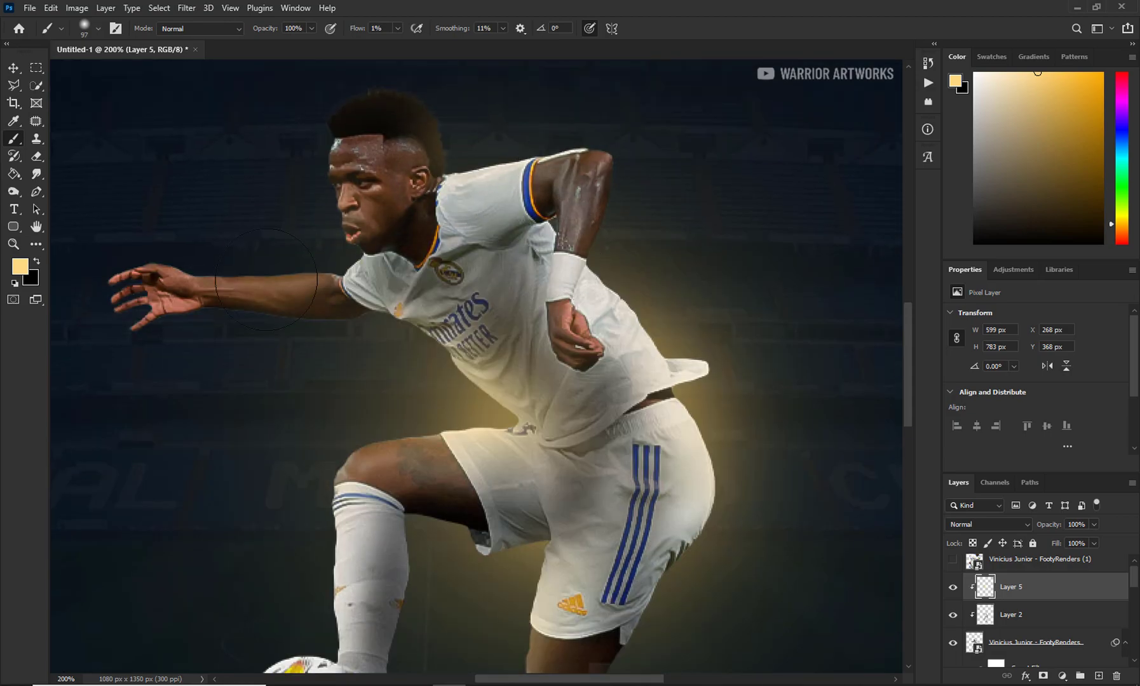
Step: Zoom out to review the whole poster and keep the golden light layer selected
{"action": "left_click", "coordinate": [13, 244]}
{"action": "key", "text": "ctrl+minus"}
{"action": "key", "text": "ctrl+minus"}
{"action": "key", "text": "ctrl+minus"}
{"action": "scroll", "coordinate": [1032, 629], "scroll_direction": "up", "scroll_amount": 1}
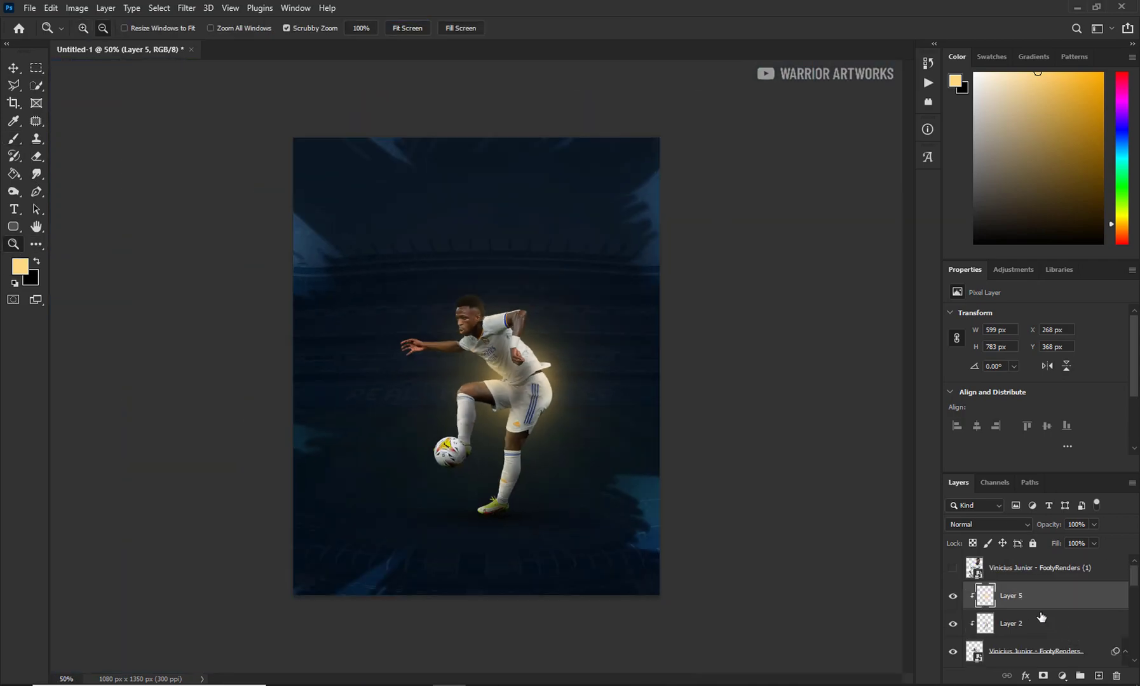
{"action": "left_click", "coordinate": [1023, 567]}
{"action": "left_click", "coordinate": [1006, 595]}
Step: Select Layer 2 and set a white painting colour with a soft brush
{"action": "left_click", "coordinate": [1030, 623]}
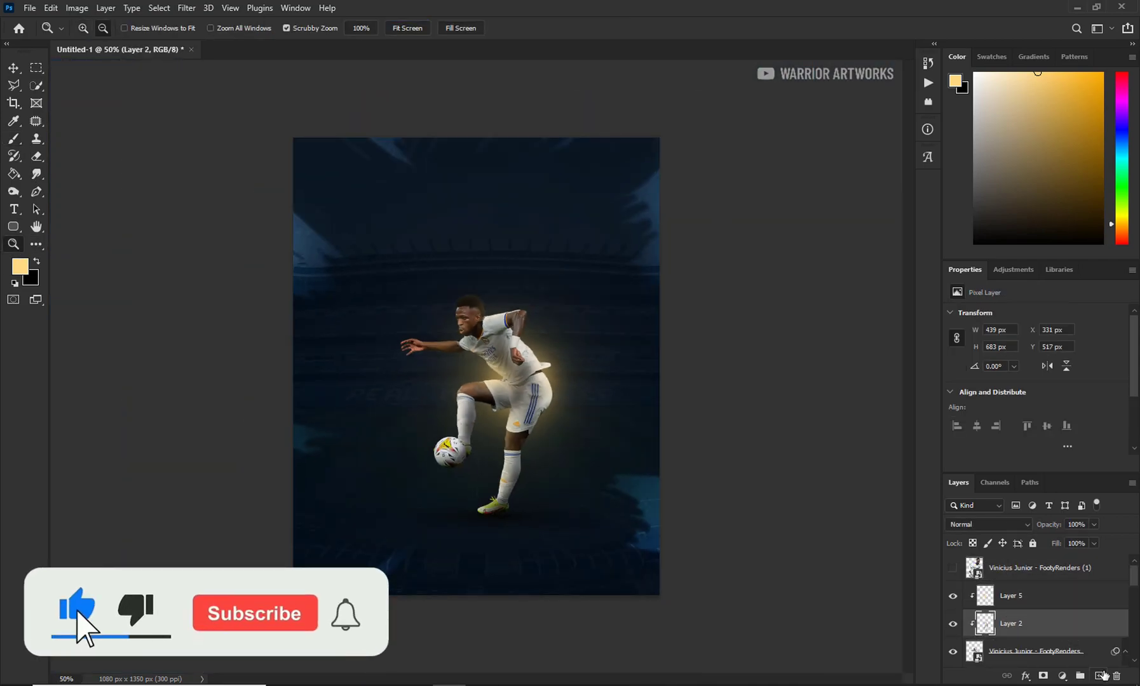
{"action": "left_click", "coordinate": [20, 266]}
{"action": "left_click", "coordinate": [1085, 139]}
{"action": "key", "text": "b"}
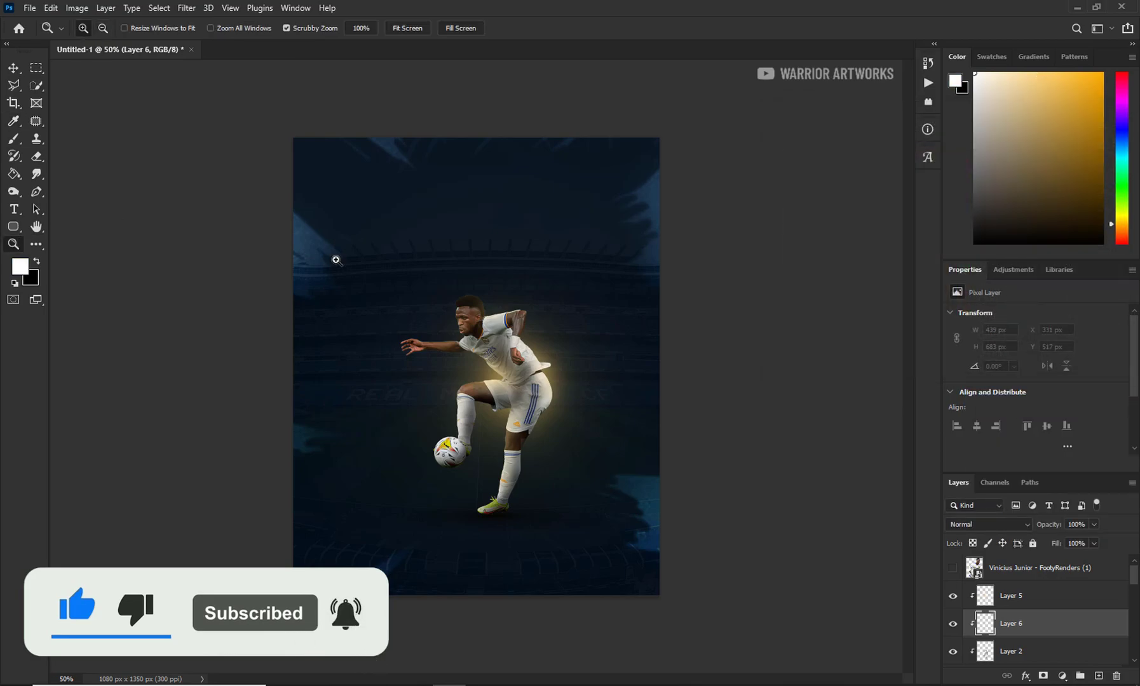
{"action": "scroll", "coordinate": [457, 362], "scroll_direction": "up", "scroll_amount": 3}
{"action": "right_click", "coordinate": [475, 254]}
{"action": "key", "text": "Escape"}
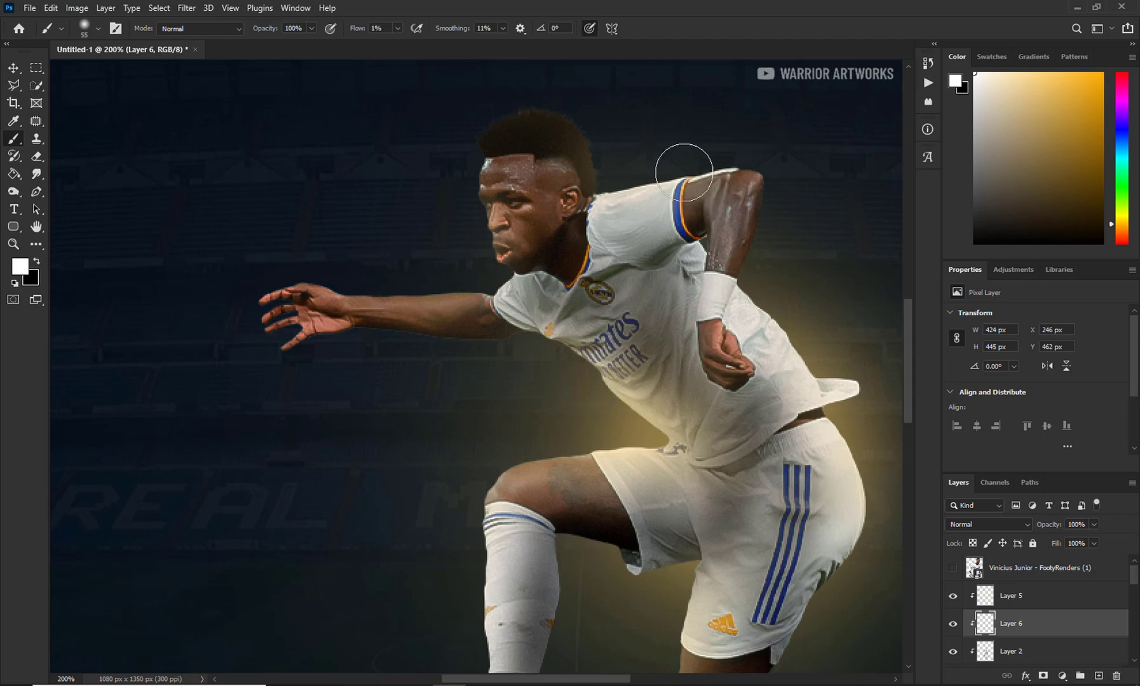
{"action": "scroll", "coordinate": [666, 483], "scroll_direction": "down", "scroll_amount": 3}
{"action": "scroll", "coordinate": [656, 559], "scroll_direction": "down", "scroll_amount": 3}
Step: Add a new Layer 7 in Soft Light blending and set brush flow to 4%
{"action": "key", "text": "ctrl+shift+alt+n"}
{"action": "left_click", "coordinate": [1014, 570]}
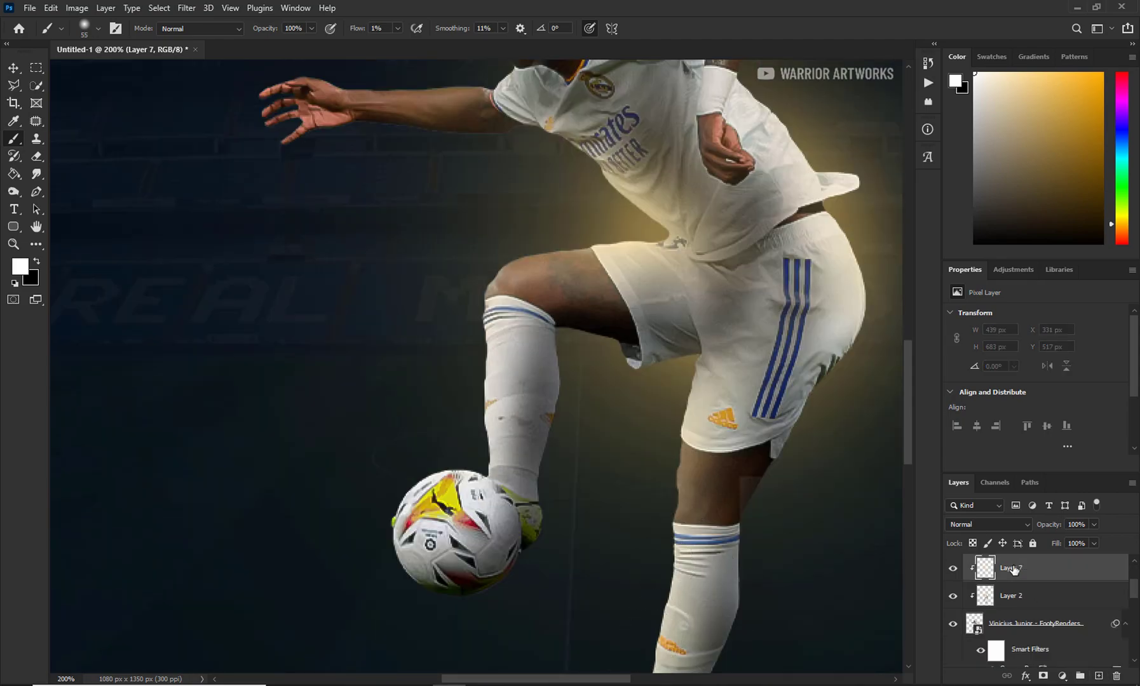
{"action": "key", "text": "shift+alt+f"}
{"action": "type", "text": "x4"}
{"action": "key", "text": "Return"}
{"action": "right_click", "coordinate": [649, 483]}
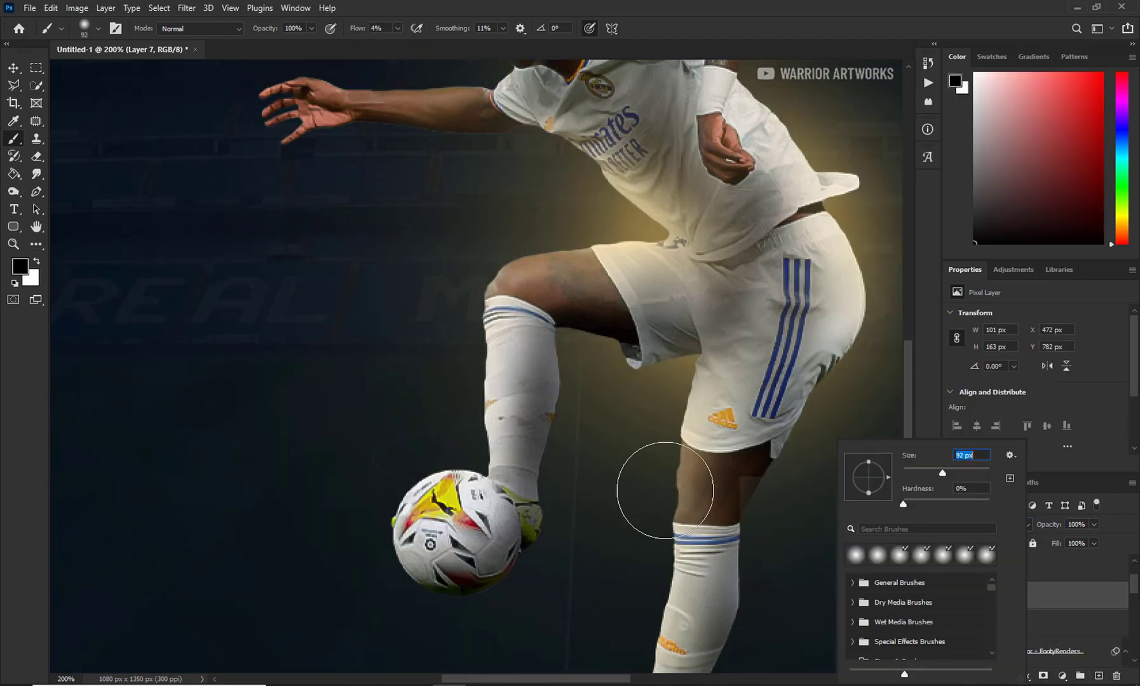
{"action": "key", "text": "Escape"}
Step: Softly shade the player's shin, sock and shirt on Layer 7
{"action": "scroll", "coordinate": [656, 528], "scroll_direction": "down", "scroll_amount": 1}
{"action": "left_click_drag", "start_coordinate": [656, 528], "coordinate": [737, 493]}
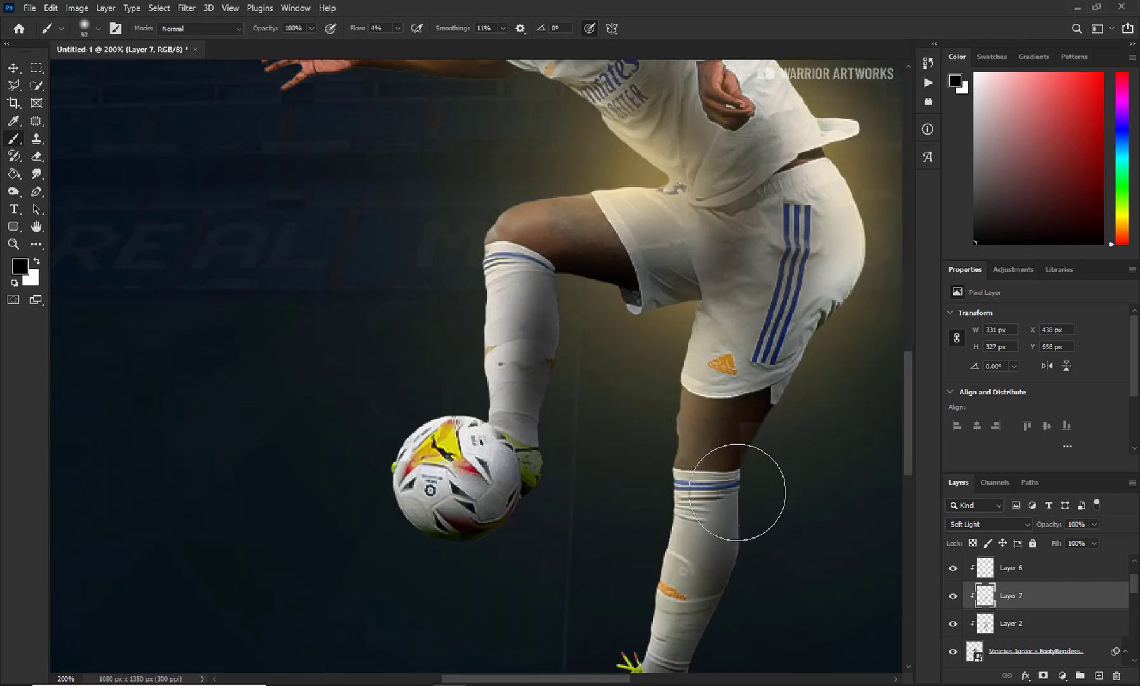
{"action": "scroll", "coordinate": [766, 305], "scroll_direction": "up", "scroll_amount": 2}
{"action": "left_click_drag", "start_coordinate": [725, 321], "coordinate": [595, 124]}
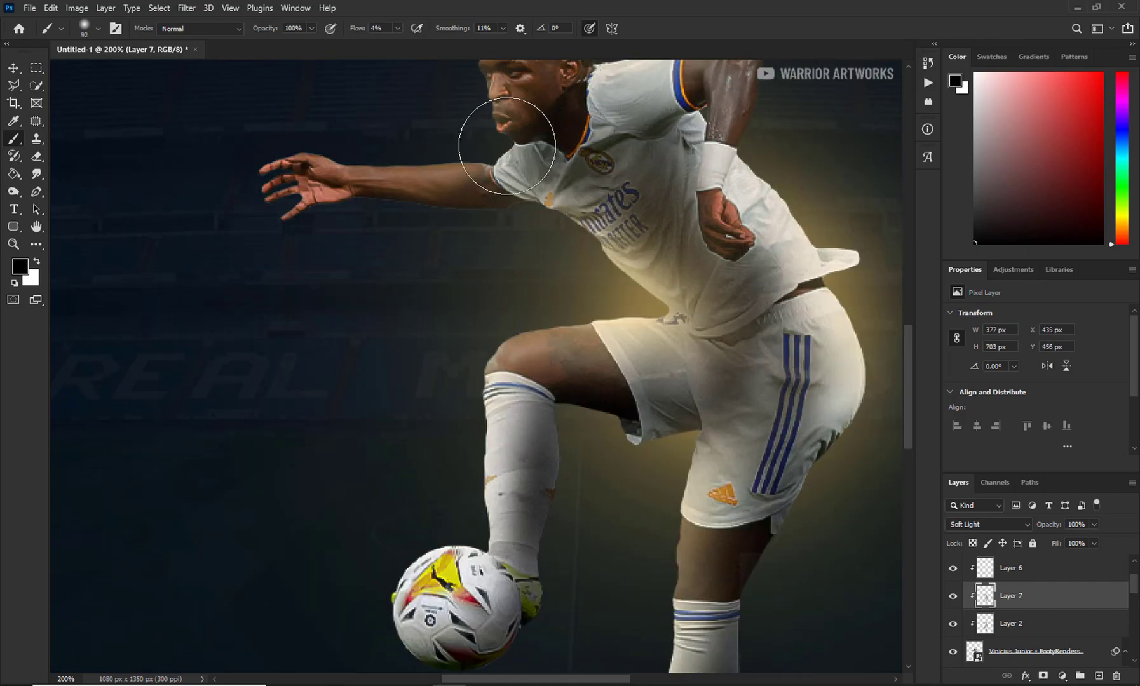
{"action": "scroll", "coordinate": [507, 145], "scroll_direction": "up", "scroll_amount": 1}
{"action": "left_click", "coordinate": [13, 243]}
{"action": "key", "text": "ctrl+minus"}
{"action": "key", "text": "ctrl+minus"}
{"action": "key", "text": "ctrl+minus"}
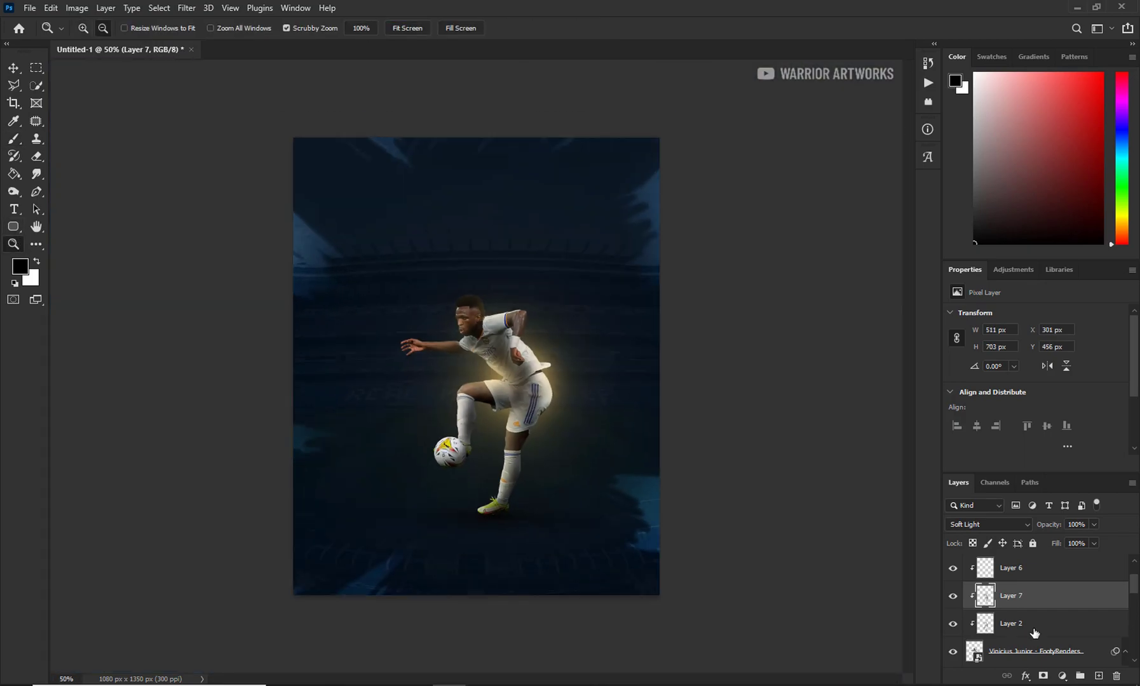
{"action": "scroll", "coordinate": [1032, 575], "scroll_direction": "down", "scroll_amount": 2}
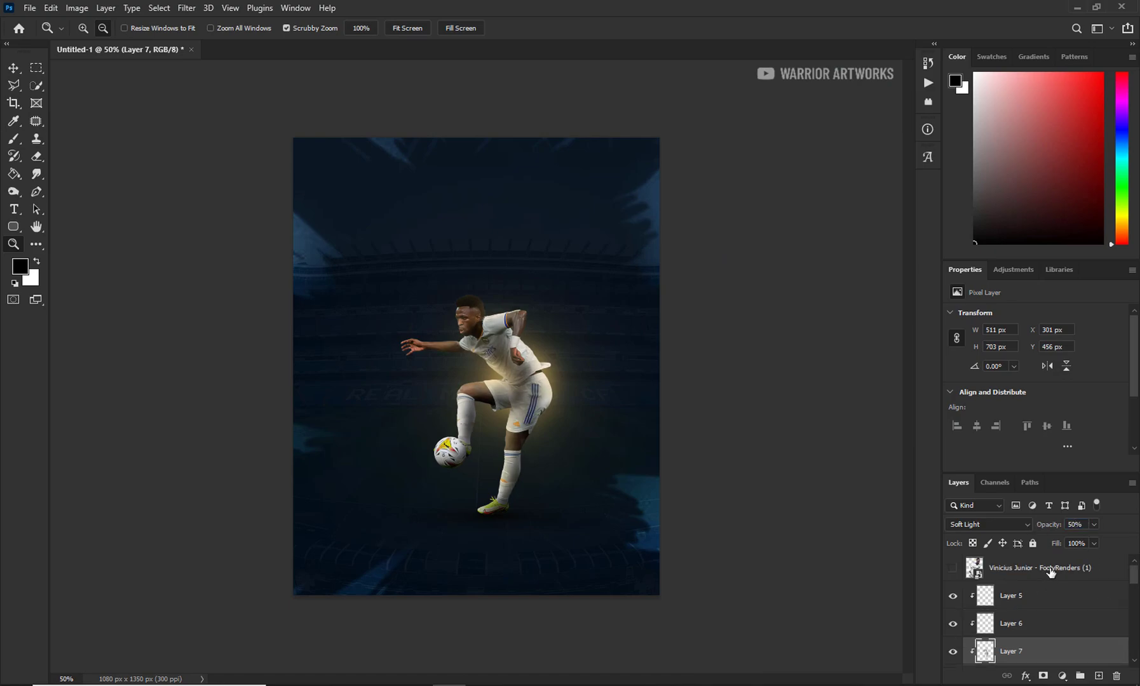
Step: Shrink the large Vinicius render slightly and shift it upward with Free Transform
{"action": "left_click", "coordinate": [1032, 572]}
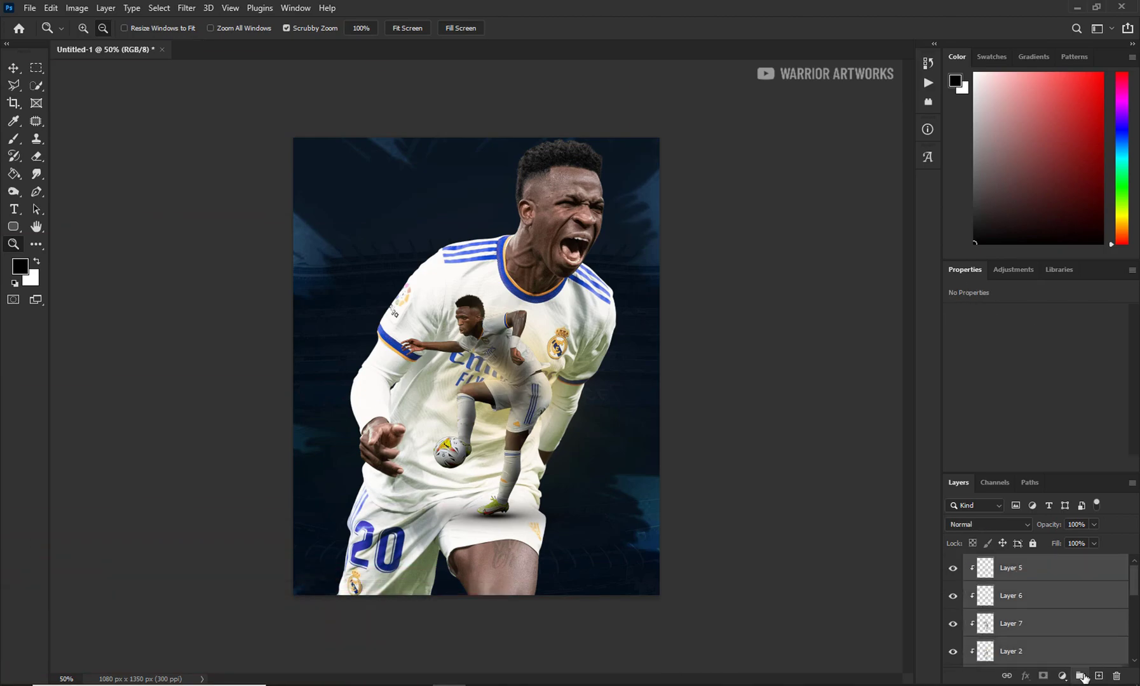
{"action": "left_click", "coordinate": [591, 455]}
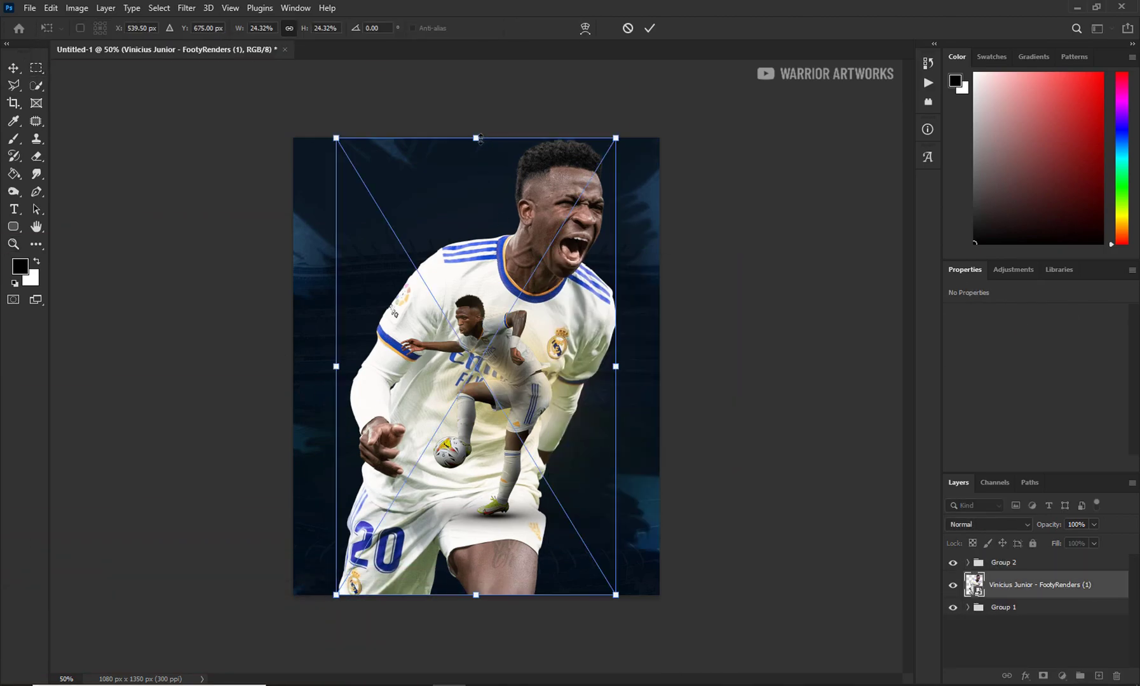
{"action": "left_click_drag", "start_coordinate": [615, 585], "coordinate": [593, 544]}
{"action": "left_click_drag", "start_coordinate": [523, 261], "coordinate": [521, 225]}
{"action": "key", "text": "Return"}
{"action": "key", "text": "m"}
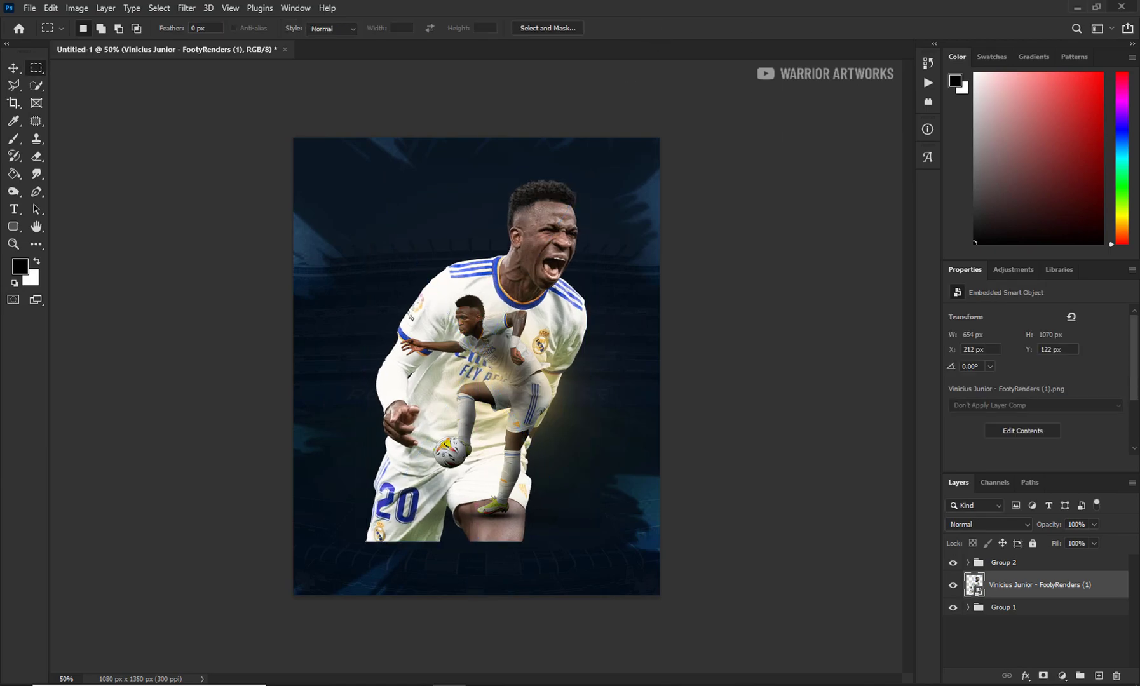
Step: Rasterize the render and softly erase its lower body and left thigh
{"action": "key", "text": "e"}
{"action": "left_click", "coordinate": [486, 540]}
{"action": "key", "text": "Return"}
{"action": "left_click_drag", "start_coordinate": [486, 552], "coordinate": [540, 534]}
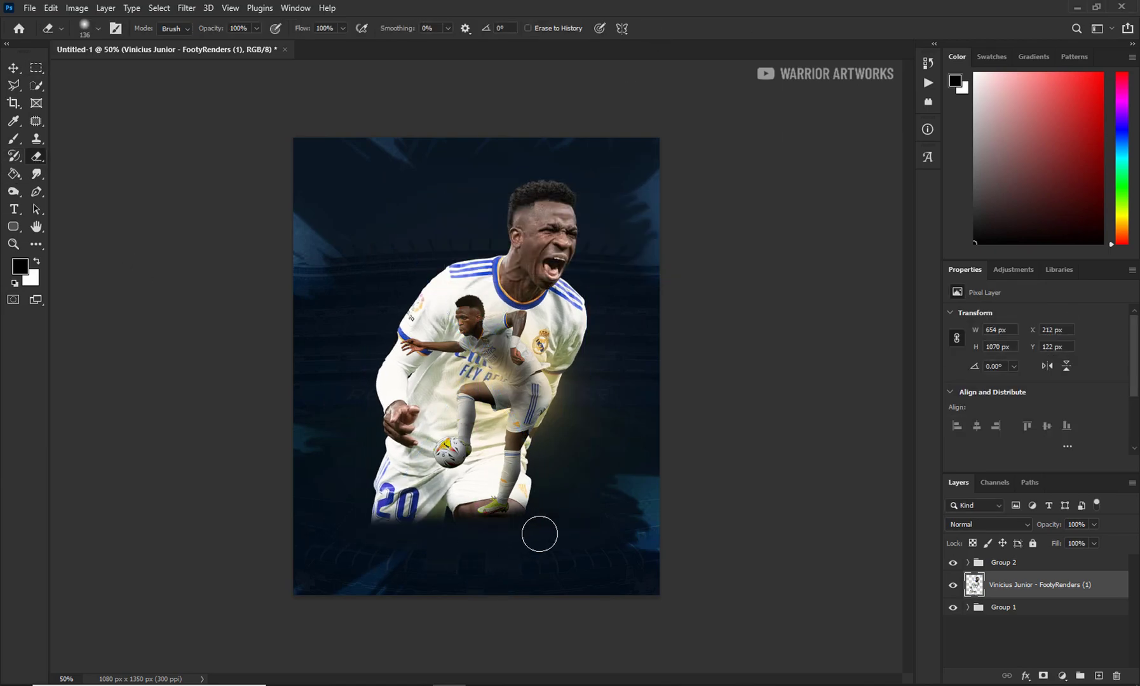
{"action": "type", "text": "6"}
{"action": "right_click", "coordinate": [543, 358]}
{"action": "mouse_move", "coordinate": [485, 483]}
{"action": "left_mouse_down"}
{"action": "mouse_move", "coordinate": [521, 473]}
{"action": "mouse_move", "coordinate": [470, 432]}
{"action": "mouse_move", "coordinate": [509, 463]}
{"action": "mouse_move", "coordinate": [394, 437]}
{"action": "mouse_move", "coordinate": [421, 469]}
{"action": "left_mouse_up"}
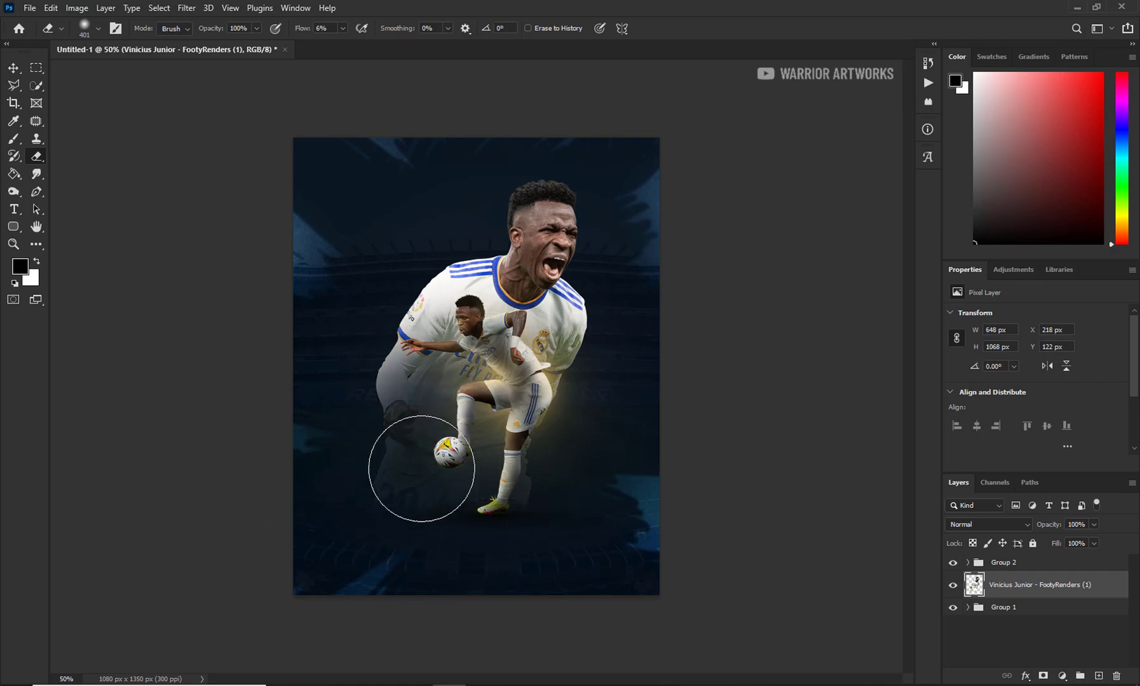
{"action": "left_click_drag", "start_coordinate": [598, 461], "coordinate": [366, 422]}
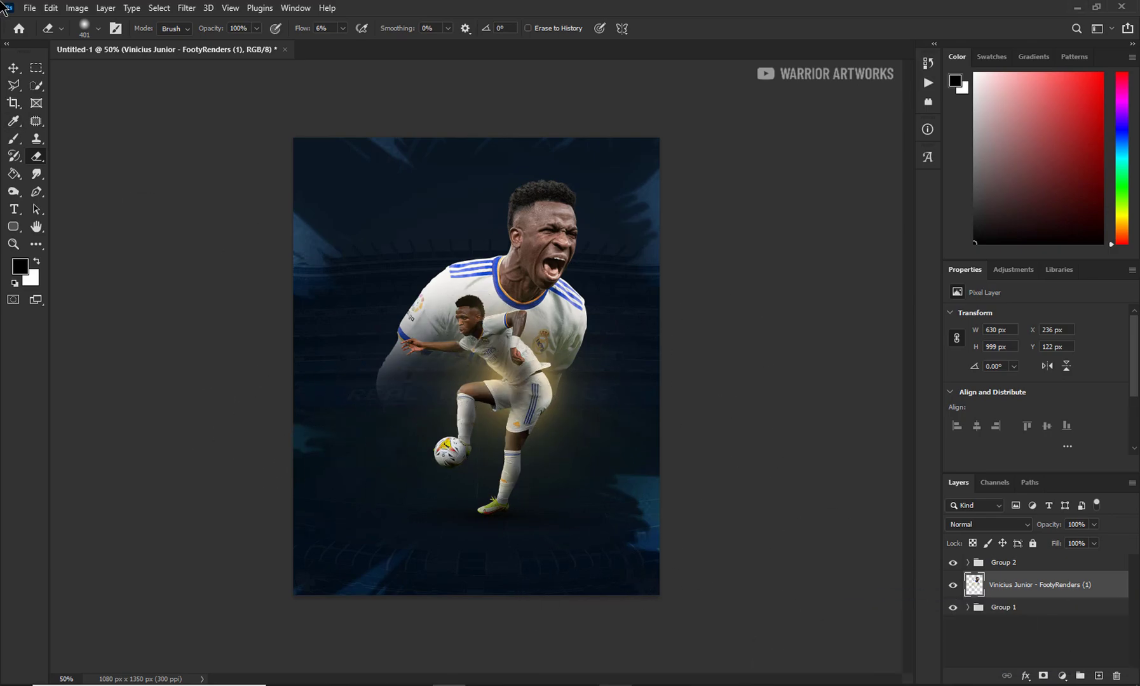
Step: In Camera Raw, lower Exposure, Highlights, Shadows, Whites and Blacks; raise Contrast and Texture
{"action": "key", "text": "z"}
{"action": "left_click", "coordinate": [567, 202]}
{"action": "left_click", "coordinate": [186, 7]}
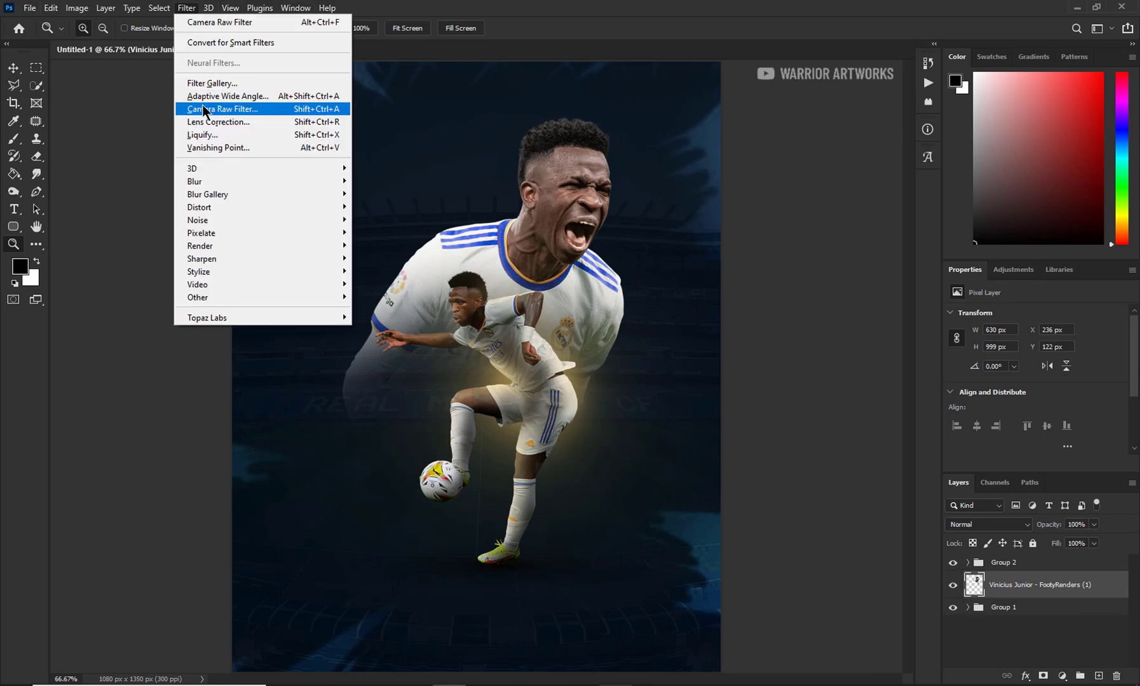
{"action": "left_click", "coordinate": [204, 108]}
{"action": "mouse_move", "coordinate": [791, 358]}
{"action": "left_mouse_down"}
{"action": "mouse_move", "coordinate": [810, 378]}
{"action": "mouse_move", "coordinate": [743, 398]}
{"action": "mouse_move", "coordinate": [784, 419]}
{"action": "mouse_move", "coordinate": [765, 460]}
{"action": "left_mouse_up"}
{"action": "scroll", "coordinate": [786, 384], "scroll_direction": "down", "scroll_amount": 3}
{"action": "scroll", "coordinate": [786, 384], "scroll_direction": "down", "scroll_amount": 5}
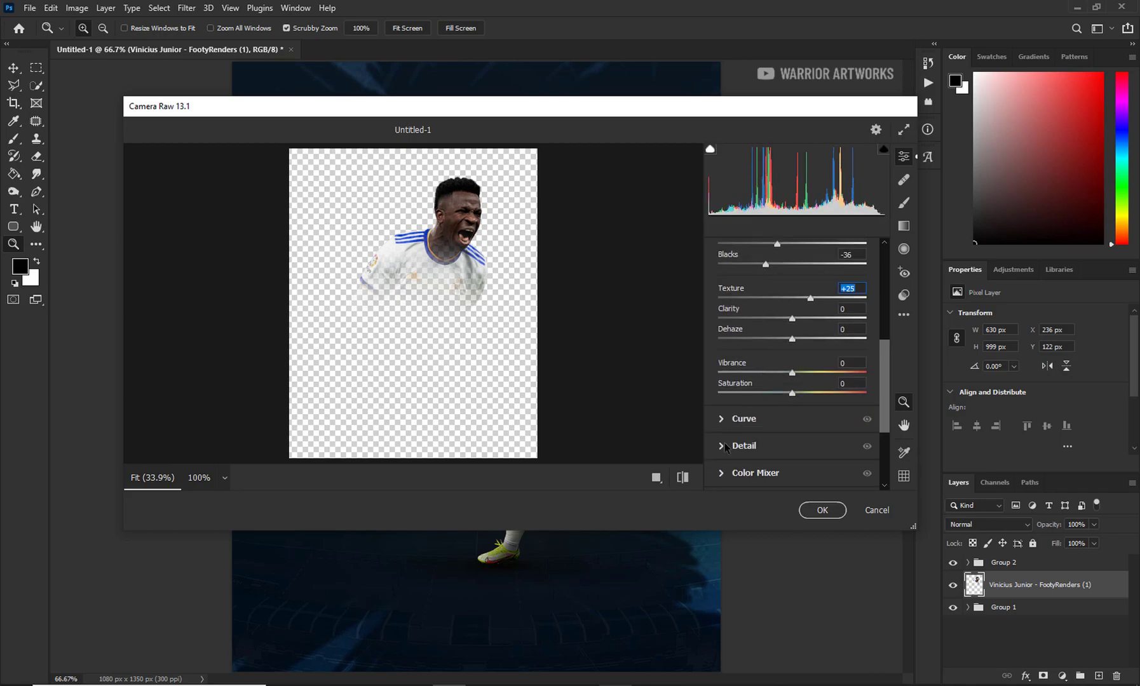
{"action": "left_click", "coordinate": [786, 440]}
{"action": "left_click", "coordinate": [821, 510]}
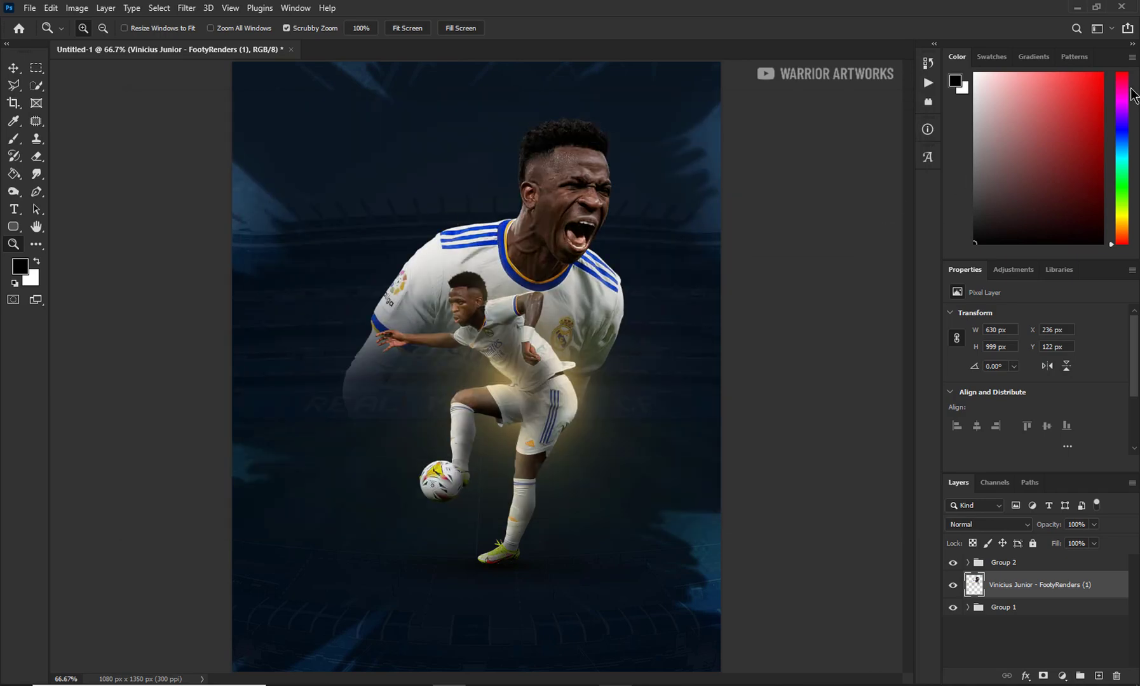
Step: Add a new layer above Group 1 and set the foreground colour to #ffd981
{"action": "left_click", "coordinate": [78, 77]}
{"action": "left_click", "coordinate": [1038, 607]}
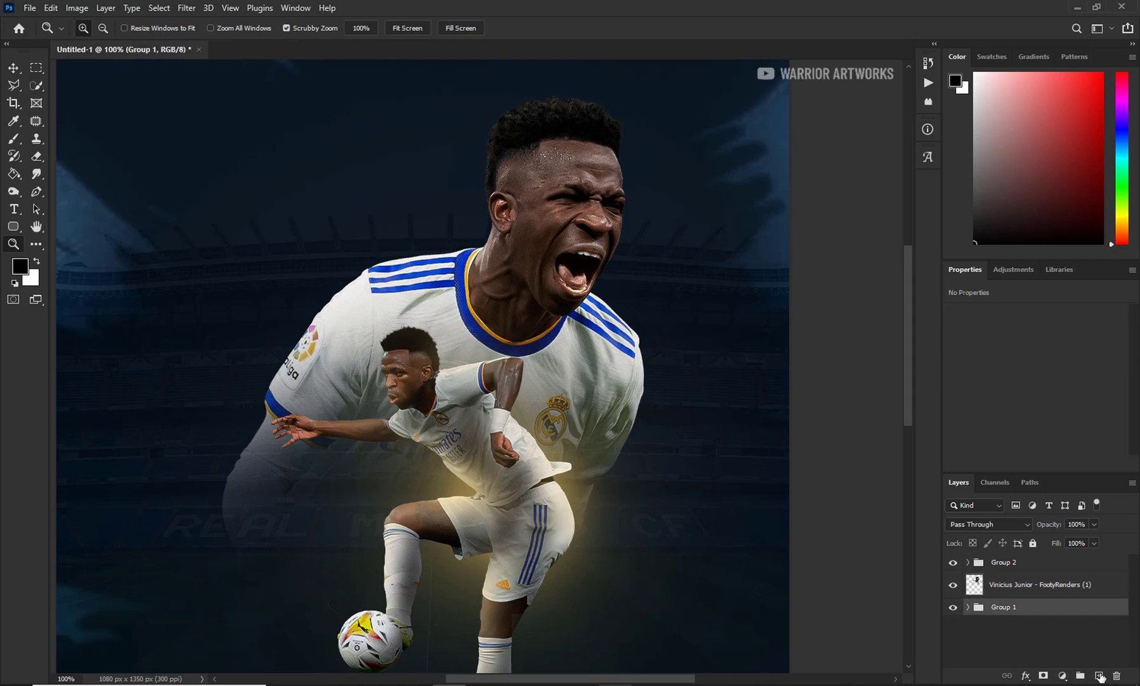
{"action": "left_click", "coordinate": [1098, 676]}
{"action": "key", "text": "i"}
{"action": "left_click", "coordinate": [955, 81]}
{"action": "type", "text": "ffd981"}
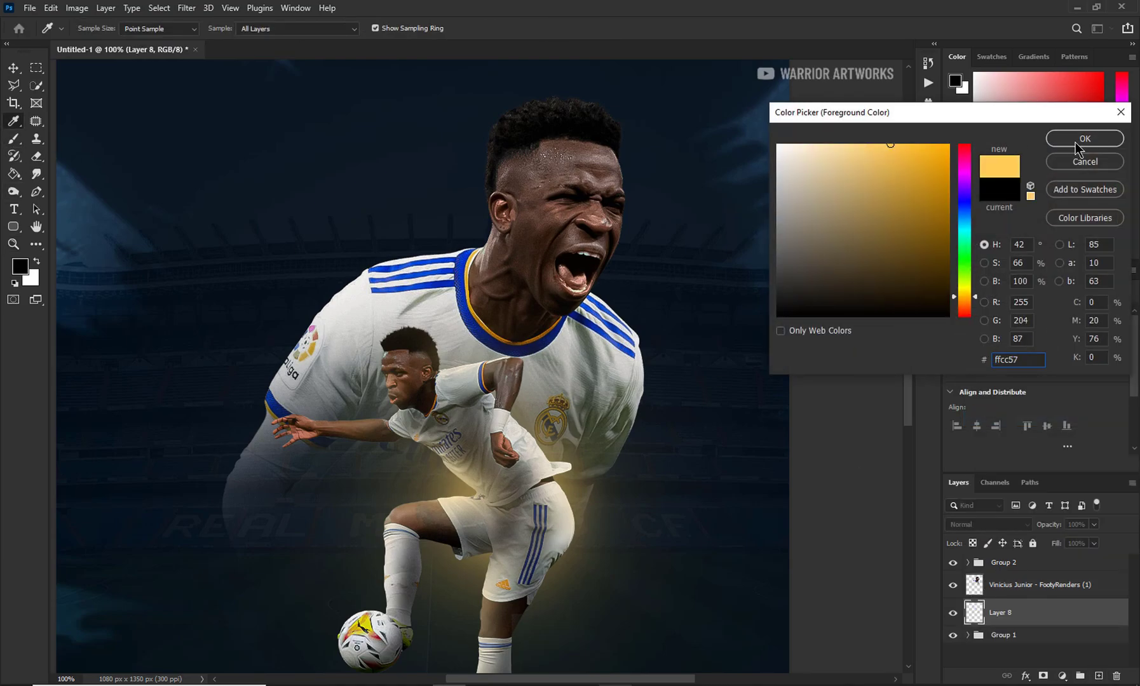
{"action": "left_click", "coordinate": [1075, 144]}
Step: Paint a golden glow behind the player's head with a 402px brush at 100% flow
{"action": "key", "text": "b"}
{"action": "right_click", "coordinate": [606, 299]}
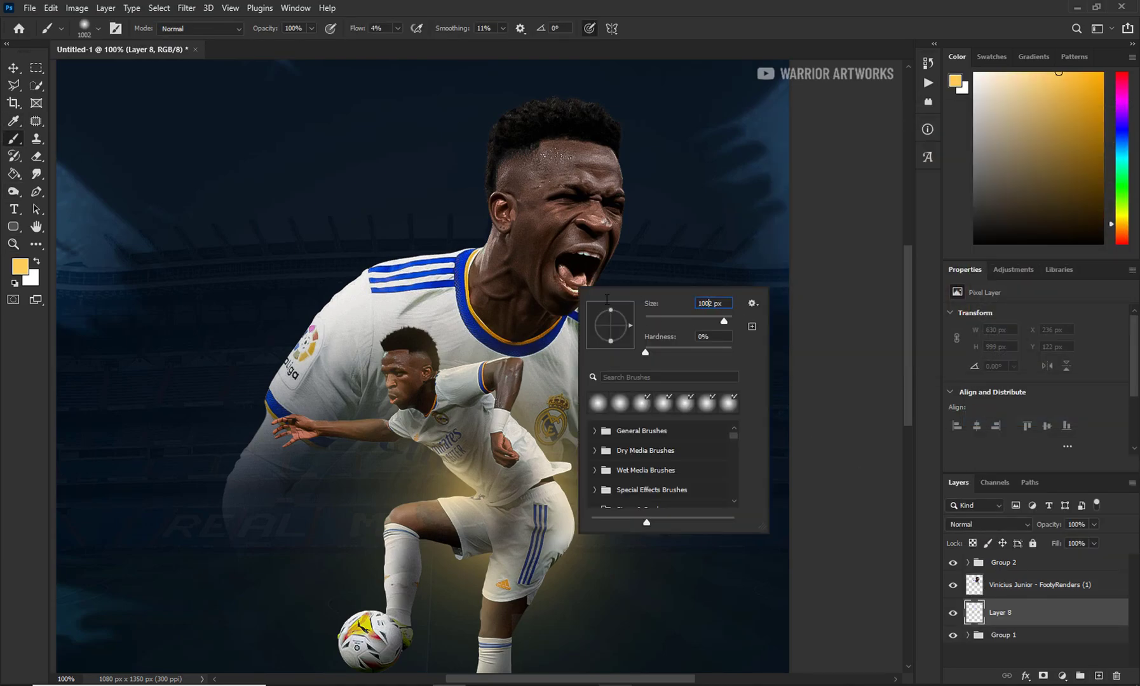
{"action": "type", "text": "402"}
{"action": "key", "text": "Return"}
{"action": "double_click", "coordinate": [380, 28]}
{"action": "type", "text": "100"}
{"action": "key", "text": "Return"}
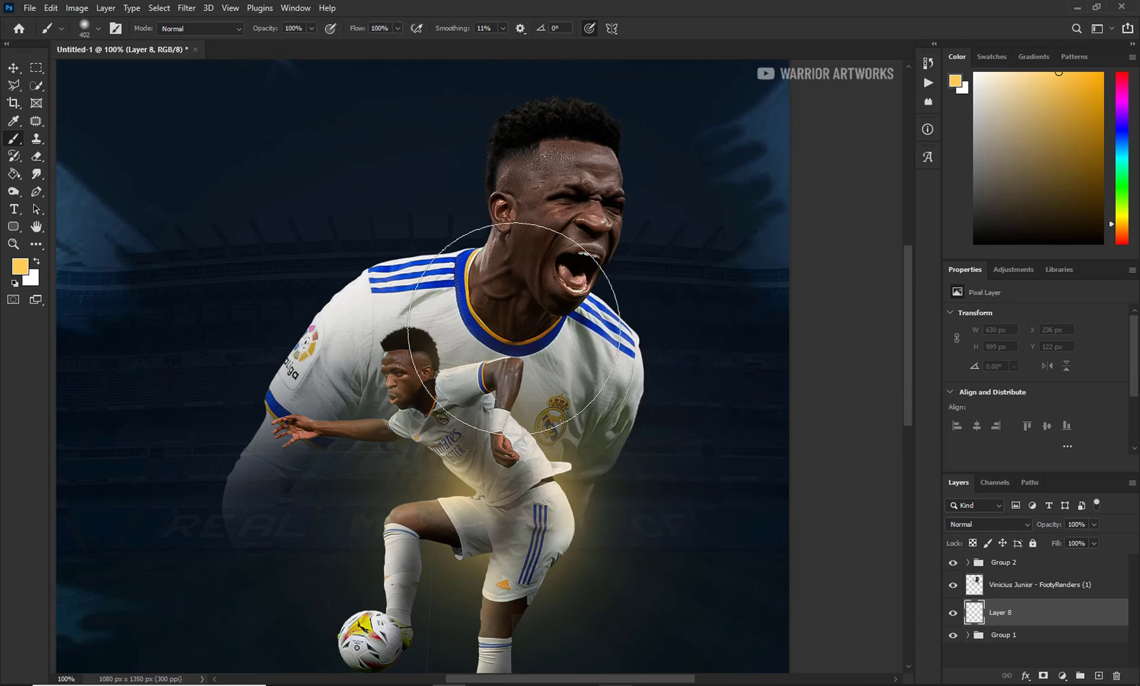
{"action": "left_click", "coordinate": [521, 274]}
Step: Duplicate the glow, set the copy to 40% opacity and widen it horizontally
{"action": "key", "text": "ctrl+j"}
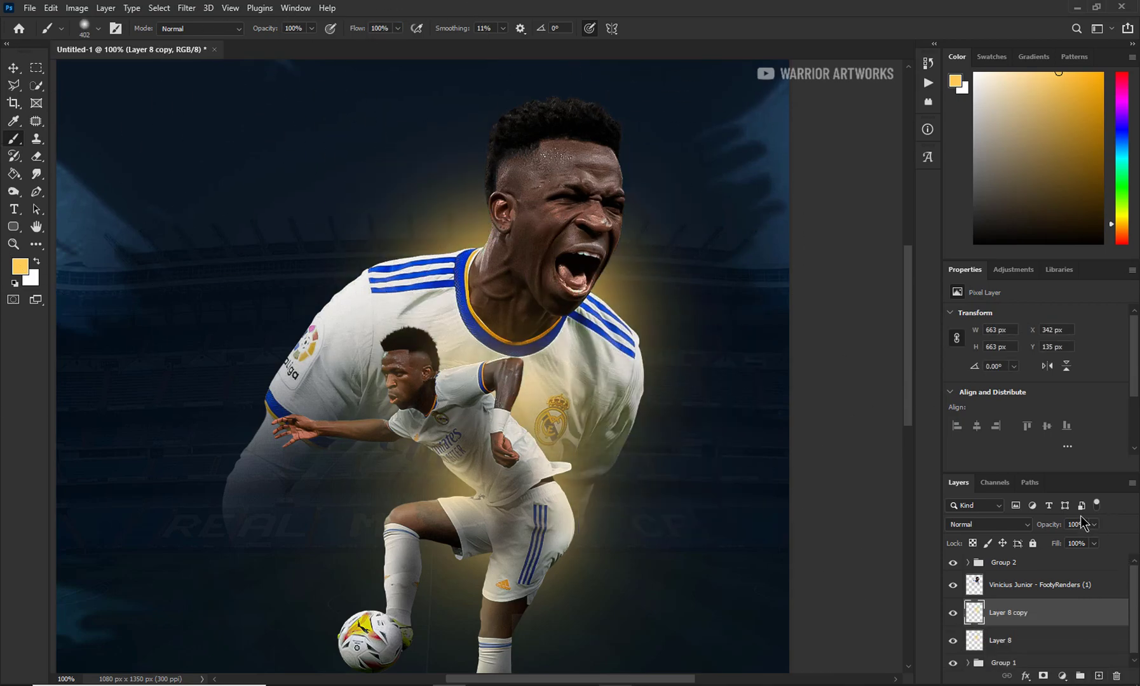
{"action": "type", "text": "40"}
{"action": "key", "text": "Return"}
{"action": "scroll", "coordinate": [579, 330], "scroll_direction": "up", "scroll_amount": 1}
{"action": "right_click", "coordinate": [578, 330]}
{"action": "left_click", "coordinate": [623, 448]}
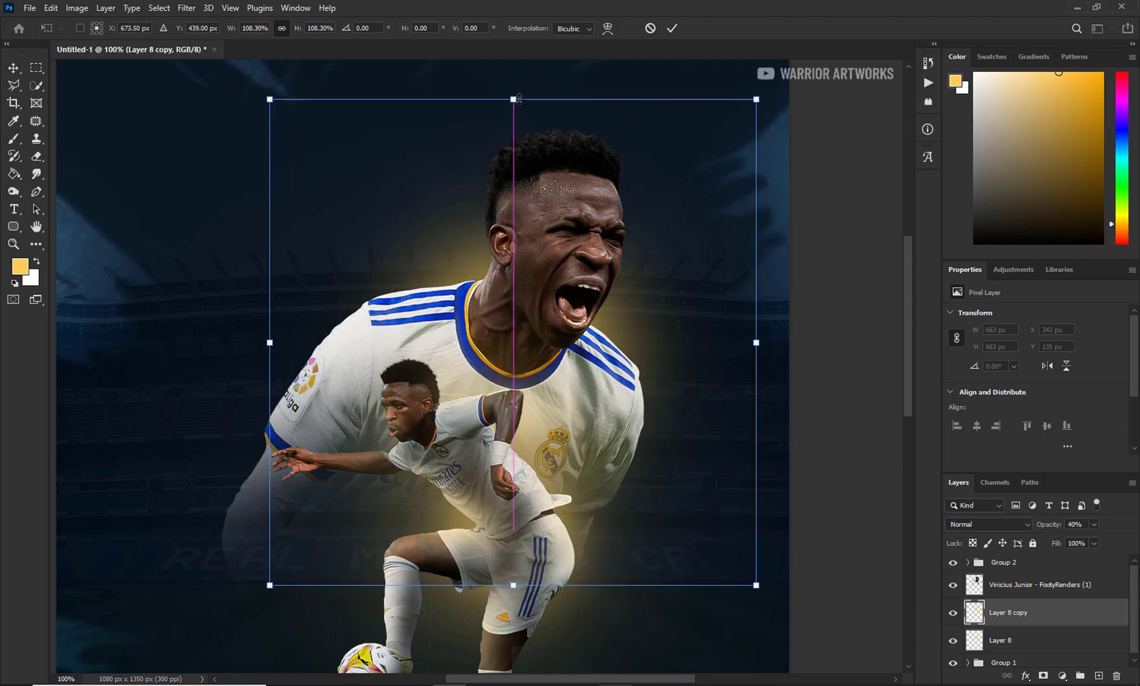
{"action": "left_click_drag", "start_coordinate": [267, 342], "coordinate": [195, 342]}
{"action": "left_click_drag", "start_coordinate": [757, 342], "coordinate": [834, 342]}
{"action": "left_click", "coordinate": [671, 28]}
Step: Zoom out and fit the poster to the window to review the golden halo
{"action": "key", "text": "z"}
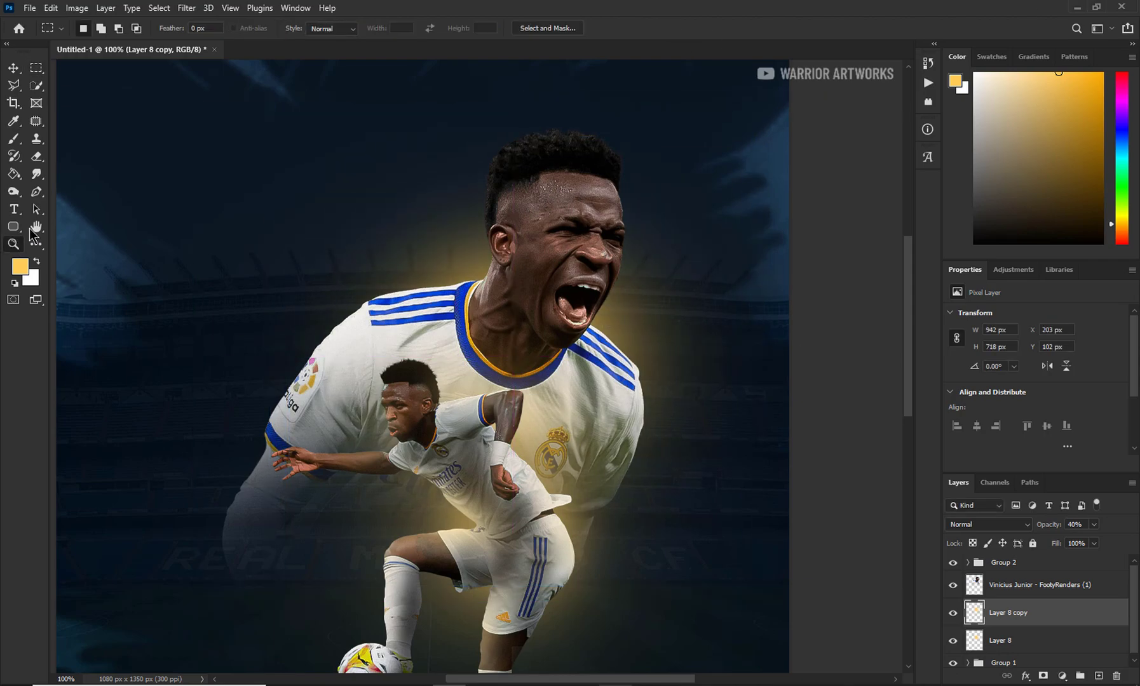
{"action": "left_click", "coordinate": [378, 204], "text": "alt"}
{"action": "left_click", "coordinate": [378, 205], "text": "alt"}
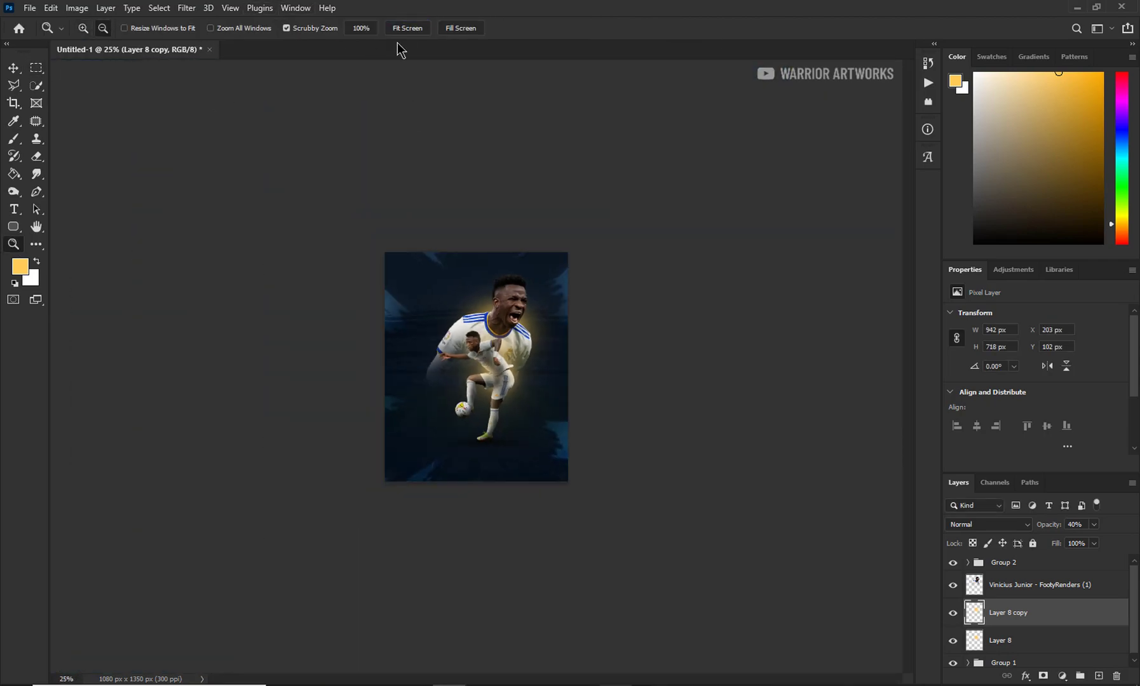
{"action": "left_click", "coordinate": [405, 28]}
{"action": "left_click", "coordinate": [82, 28]}
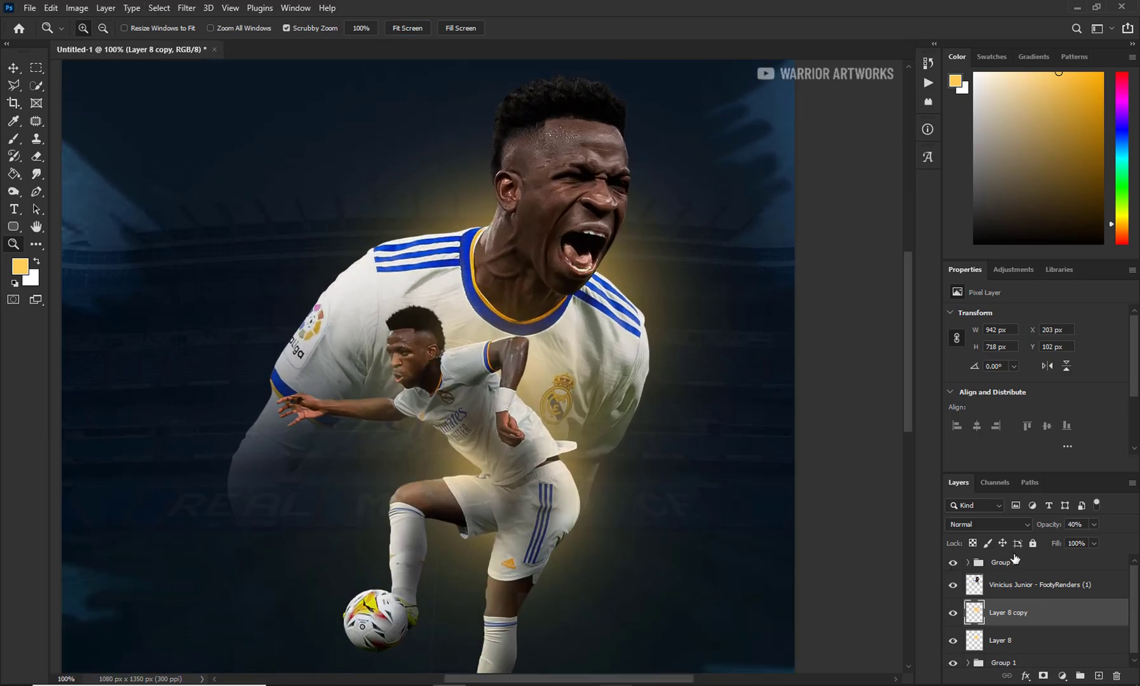
Step: Add a new layer clipped to the Vinicius render
{"action": "left_click", "coordinate": [1029, 584]}
{"action": "left_click", "coordinate": [1098, 675]}
{"action": "right_click", "coordinate": [1010, 584]}
{"action": "left_click", "coordinate": [1004, 258]}
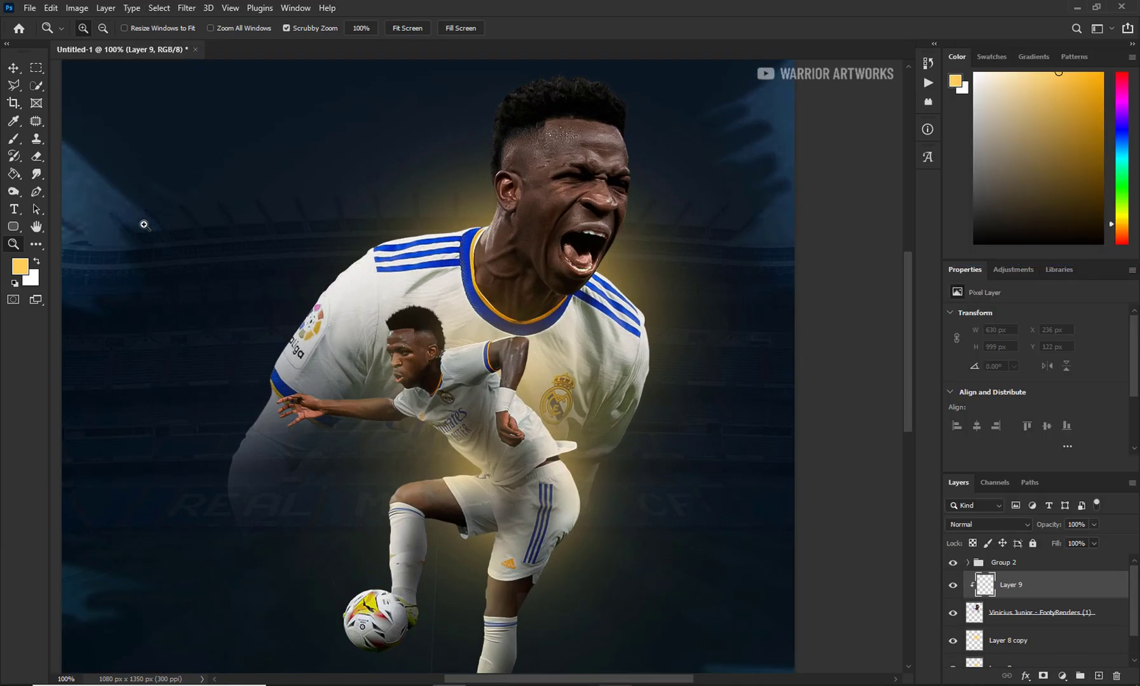
Step: Paint faint golden light over the big player with a soft brush
{"action": "key", "text": "b"}
{"action": "left_click", "coordinate": [20, 267]}
{"action": "left_click", "coordinate": [1085, 137]}
{"action": "right_click", "coordinate": [473, 236]}
{"action": "key", "text": "Return"}
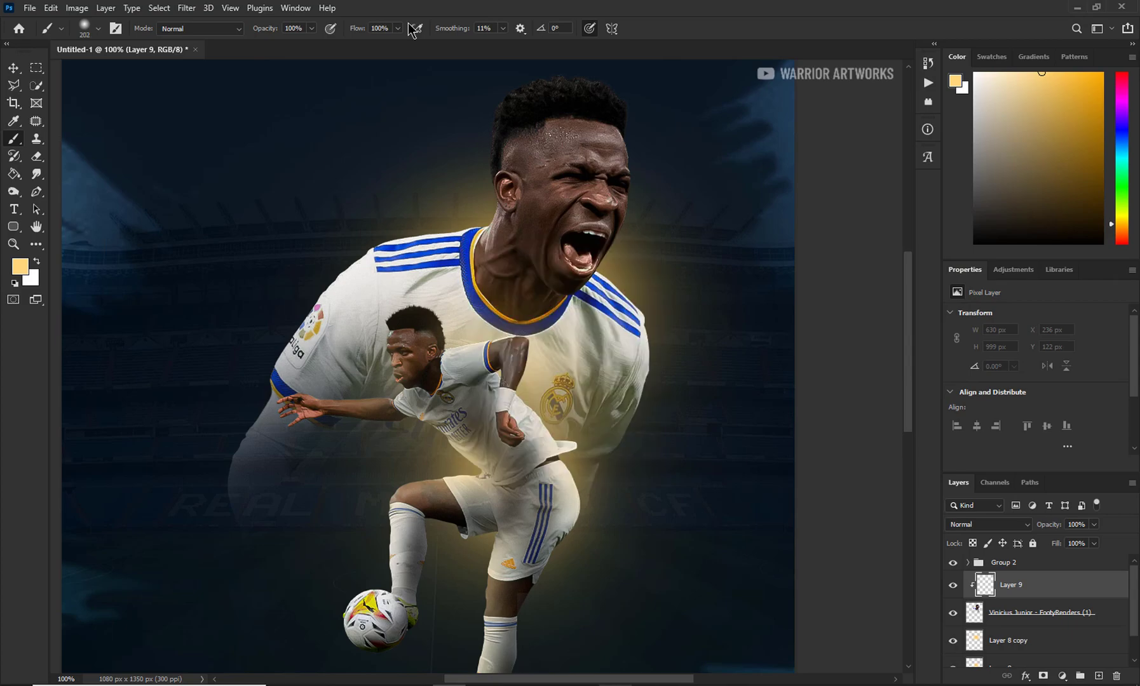
{"action": "scroll", "coordinate": [482, 79], "scroll_direction": "up", "scroll_amount": 2}
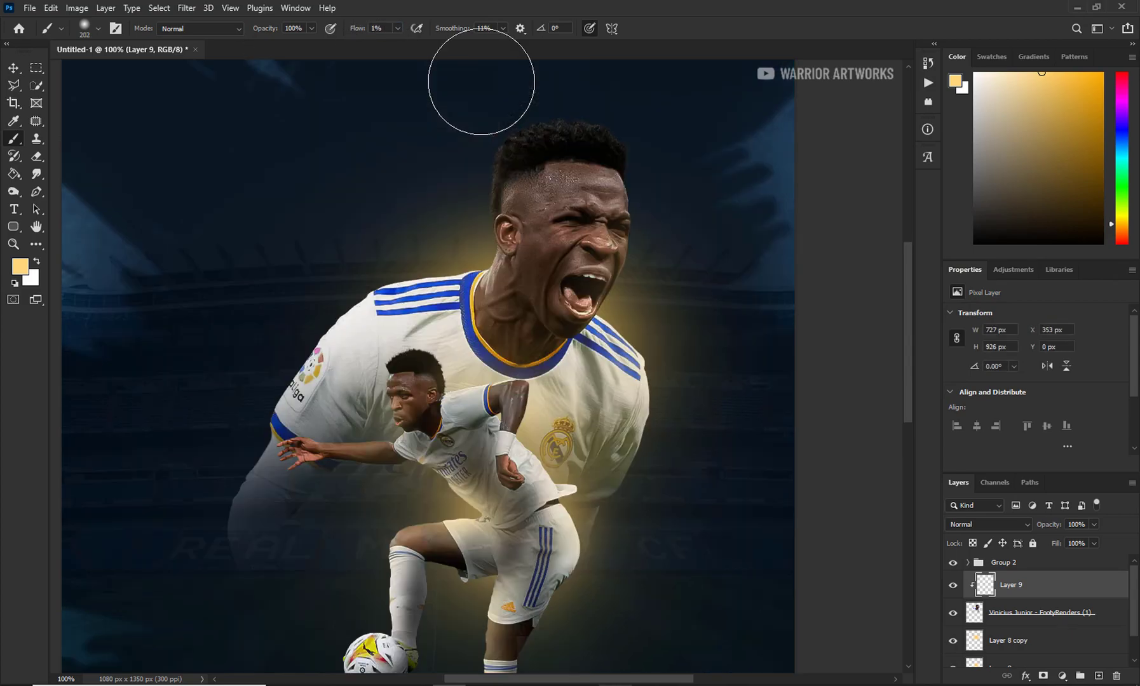
{"action": "left_click_drag", "start_coordinate": [417, 280], "coordinate": [381, 294]}
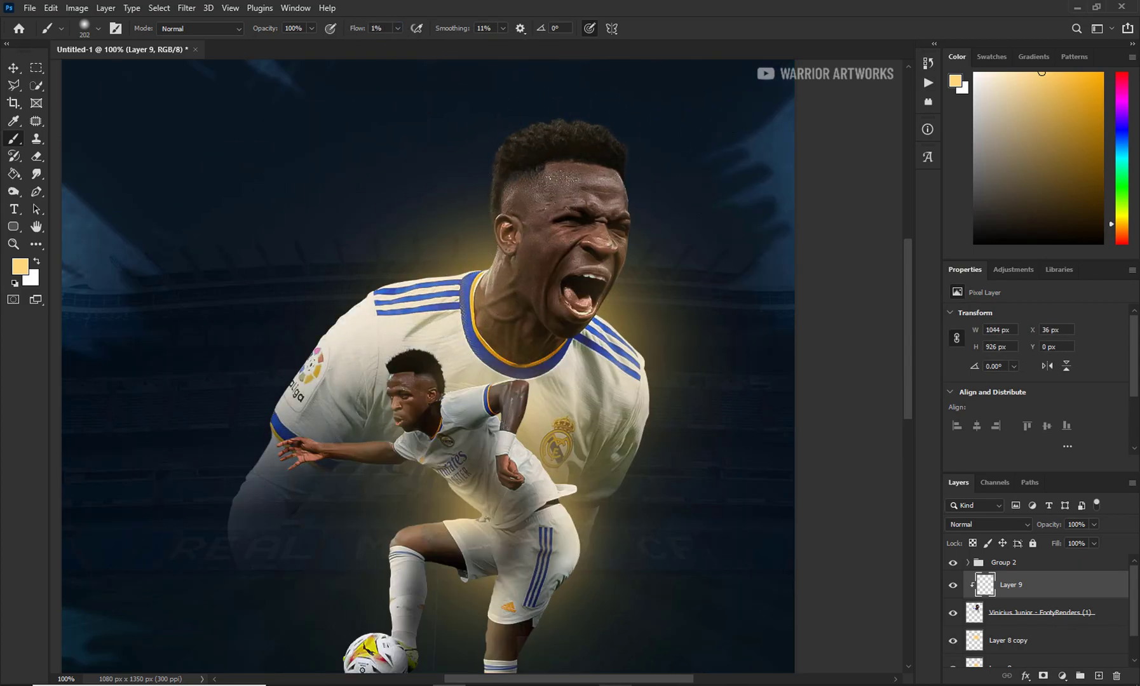
Step: Add a second clipped layer and darken the big player's shirt with faint black
{"action": "left_click", "coordinate": [1042, 612]}
{"action": "left_click", "coordinate": [1098, 676]}
{"action": "key", "text": "x"}
{"action": "left_click", "coordinate": [974, 243]}
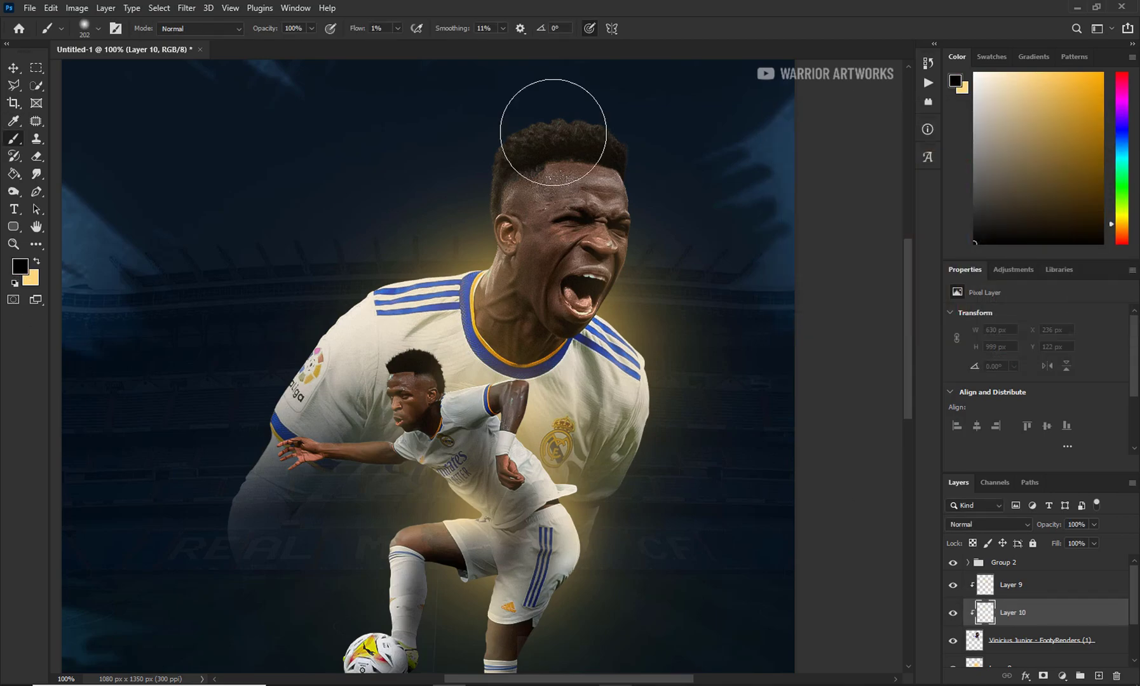
{"action": "mouse_move", "coordinate": [609, 230]}
{"action": "left_mouse_down"}
{"action": "mouse_move", "coordinate": [522, 331]}
{"action": "mouse_move", "coordinate": [428, 386]}
{"action": "mouse_move", "coordinate": [259, 553]}
{"action": "mouse_move", "coordinate": [686, 274]}
{"action": "left_mouse_up"}
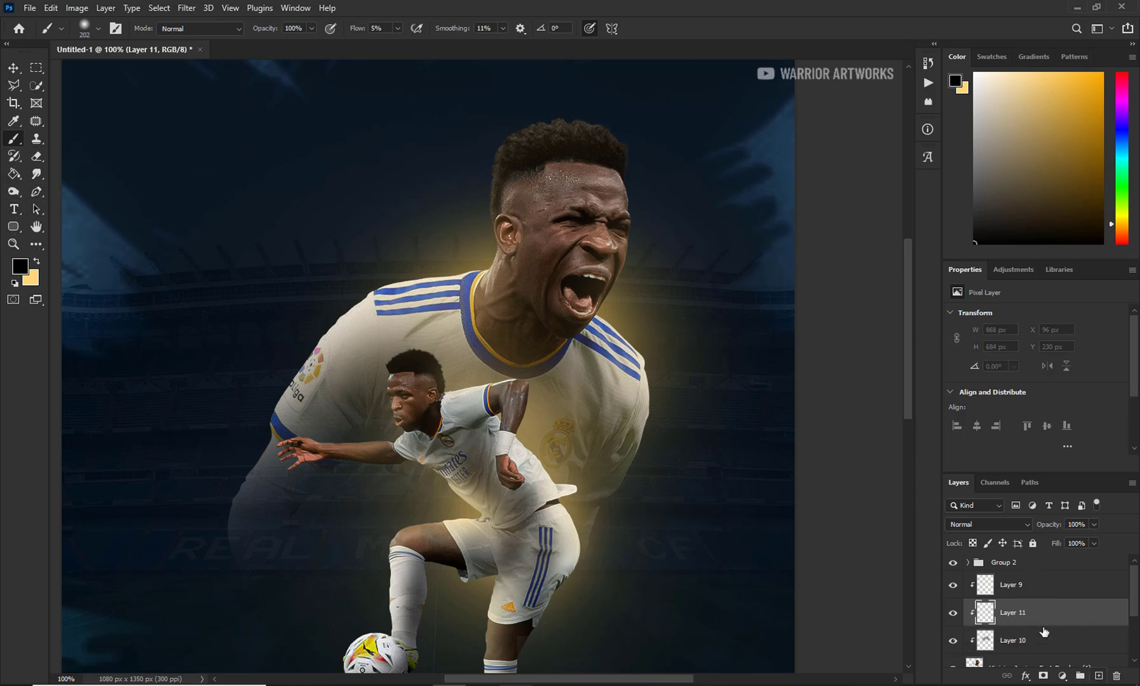
Step: Set the shading layer to Overlay and paint a faint highlight on the render
{"action": "left_click", "coordinate": [980, 523]}
{"action": "left_click", "coordinate": [38, 267]}
{"action": "right_click", "coordinate": [781, 353]}
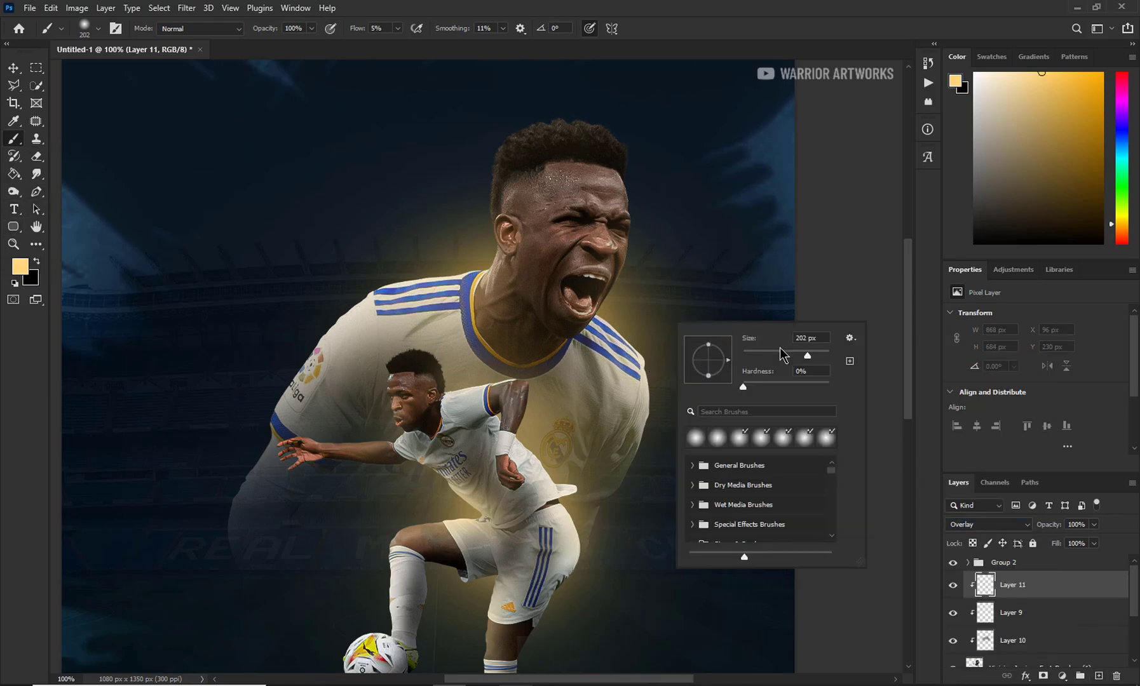
{"action": "left_click_drag", "start_coordinate": [601, 254], "coordinate": [572, 234]}
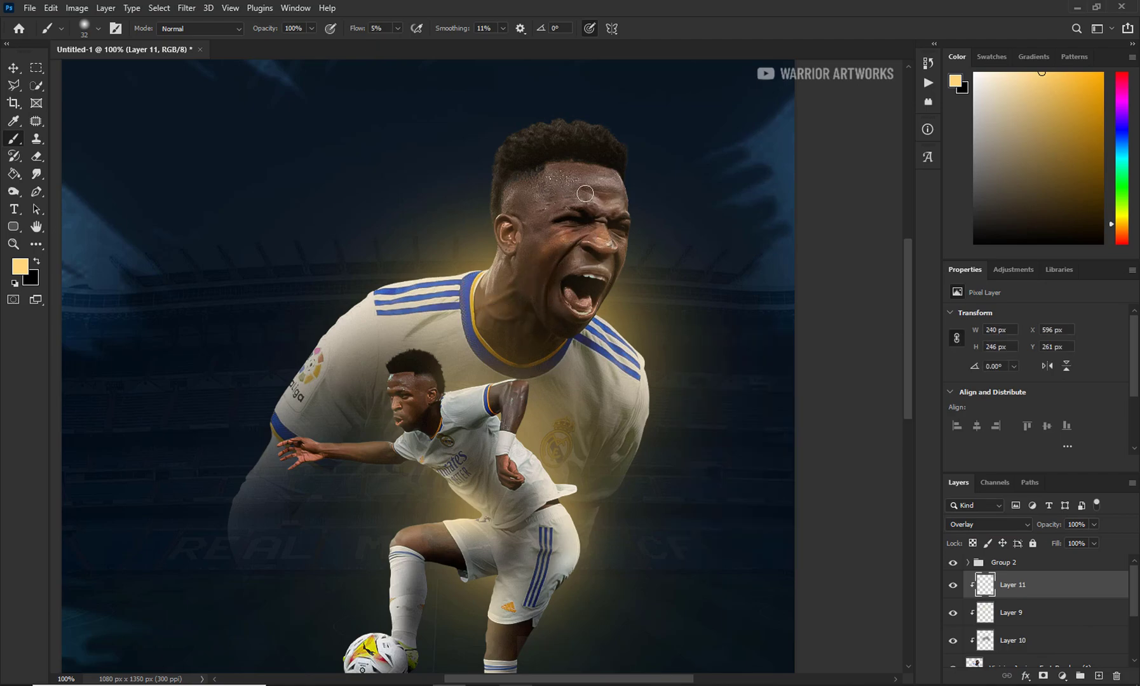
Step: Paint extra golden glow with a larger brush, set it to Soft Light, and zoom out
{"action": "right_click", "coordinate": [582, 275]}
{"action": "left_click_drag", "start_coordinate": [540, 247], "coordinate": [541, 247]}
{"action": "left_click", "coordinate": [988, 524]}
{"action": "left_click", "coordinate": [979, 536]}
{"action": "key", "text": "z"}
{"action": "left_click", "coordinate": [525, 214], "text": "alt"}
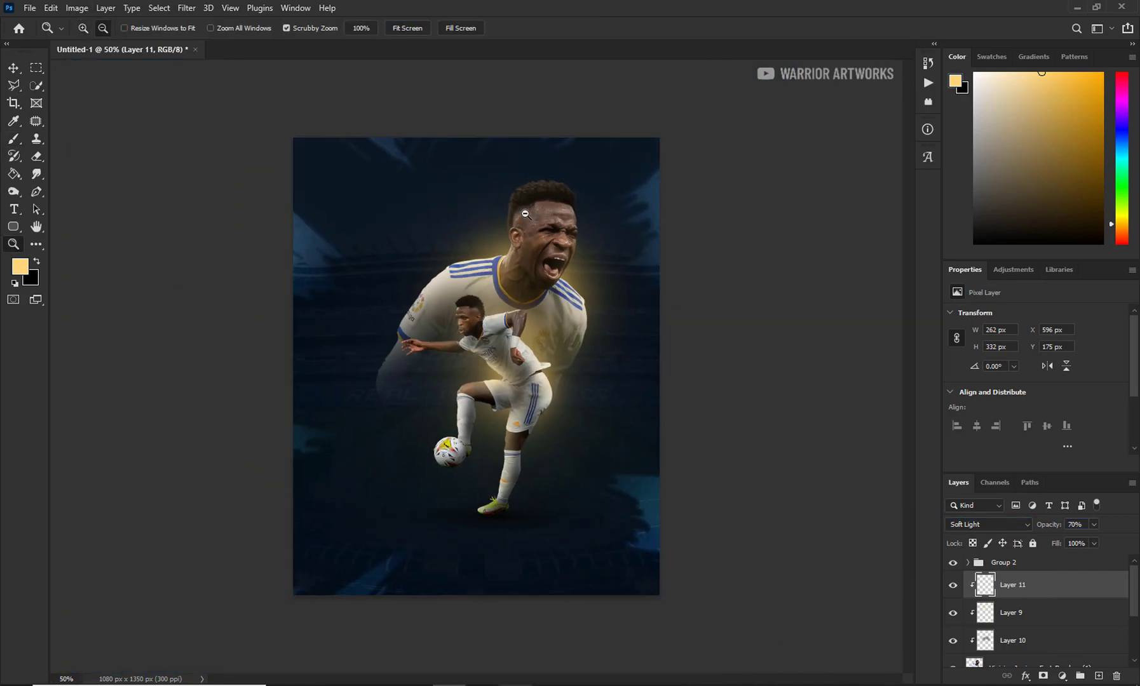
{"action": "left_click", "coordinate": [1047, 562]}
Step: Collapse Group 2 and add a Color Lookup layer using the Kodak 5218 Kodak 2383 look
{"action": "left_click", "coordinate": [968, 563]}
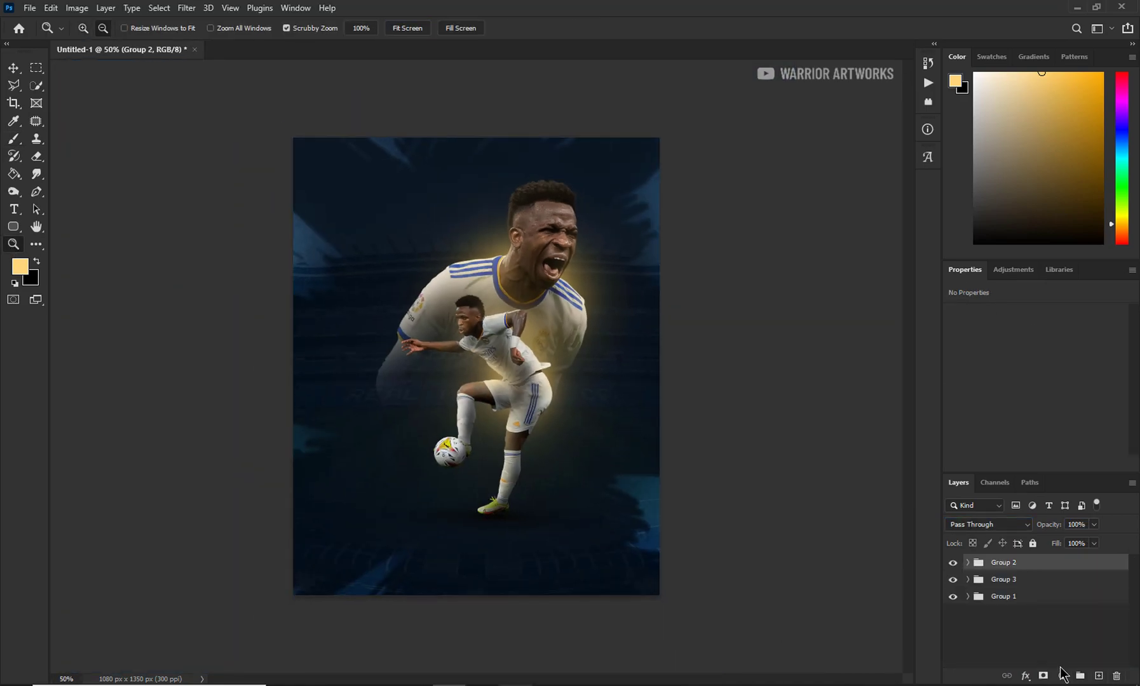
{"action": "left_click", "coordinate": [1062, 676]}
{"action": "left_click", "coordinate": [1048, 599]}
{"action": "left_click", "coordinate": [1058, 316]}
{"action": "left_click", "coordinate": [1042, 321]}
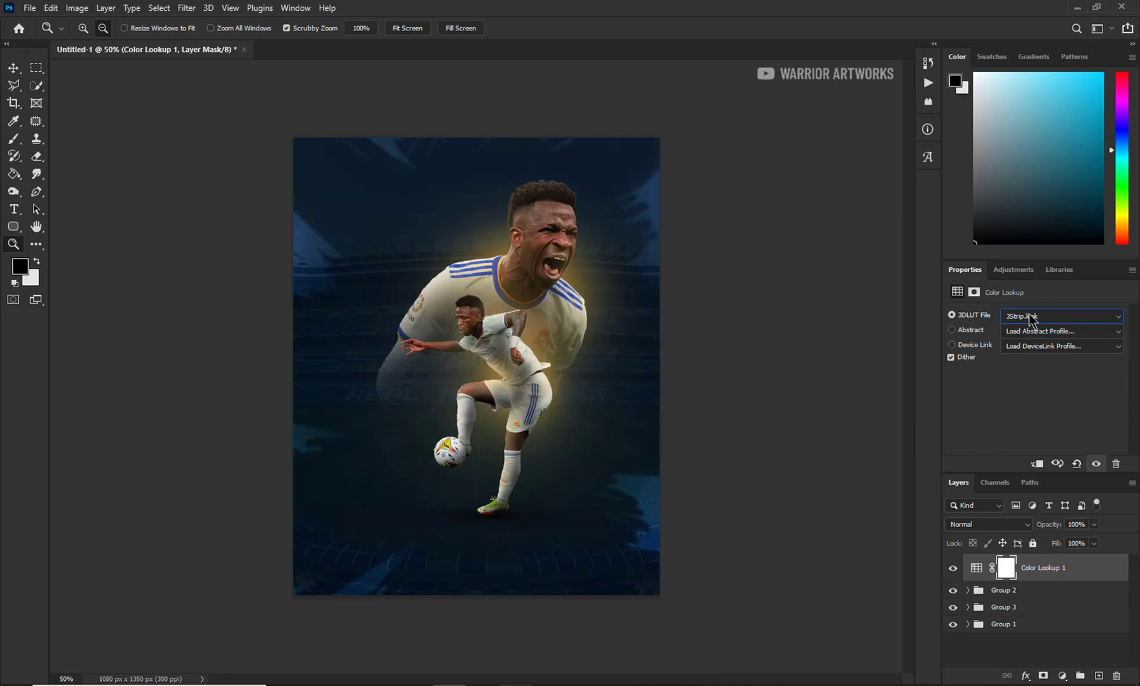
{"action": "left_click", "coordinate": [1030, 316]}
{"action": "left_click", "coordinate": [1007, 474]}
{"action": "left_click", "coordinate": [1030, 316]}
{"action": "left_click", "coordinate": [1027, 608]}
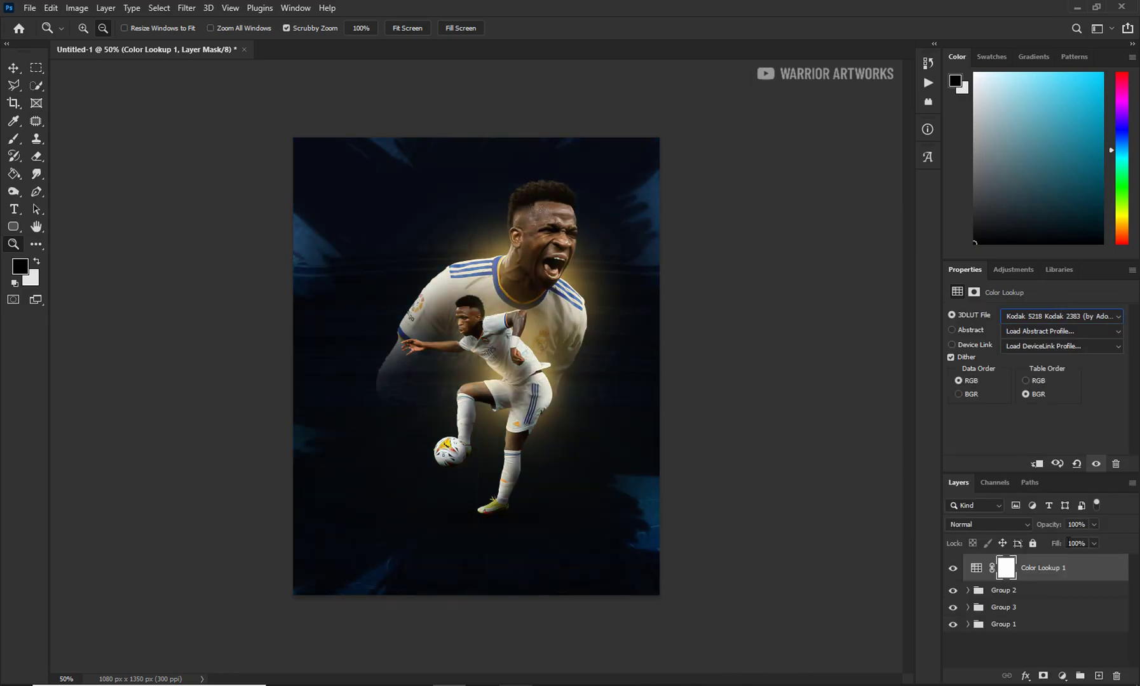
Step: Add a second Color Lookup with the Kodak 5205 Fuji 3510 look at 20% opacity
{"action": "left_click", "coordinate": [1062, 675]}
{"action": "left_click", "coordinate": [1048, 599]}
{"action": "left_click", "coordinate": [1058, 316]}
{"action": "left_click", "coordinate": [1017, 604]}
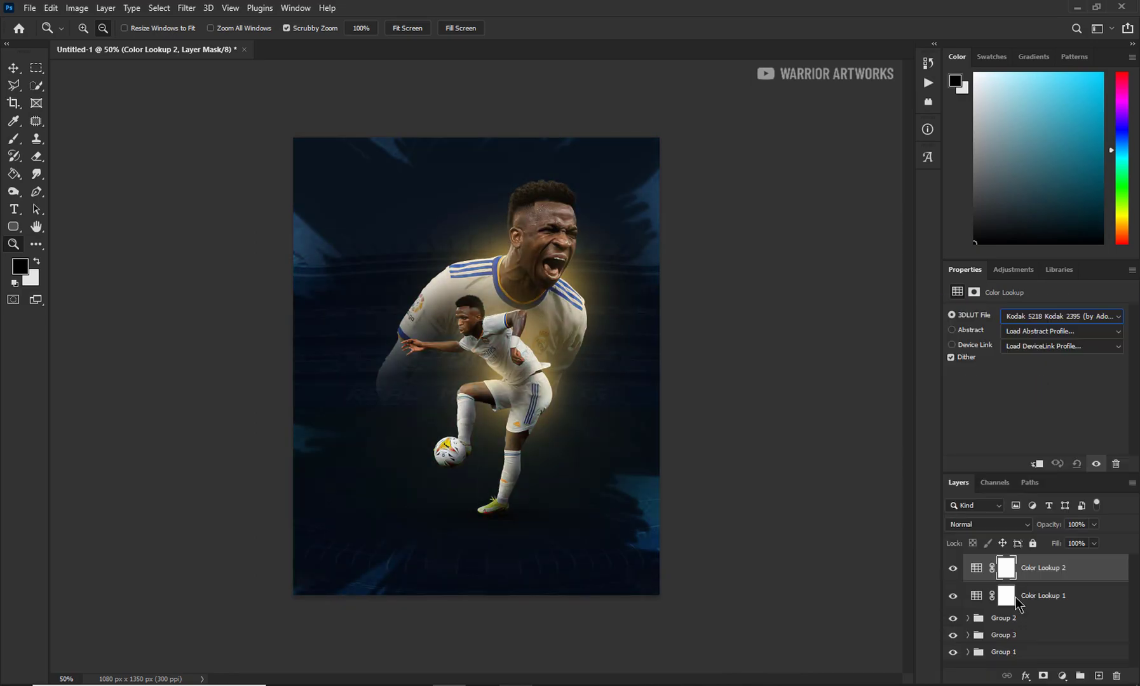
{"action": "key", "text": "2"}
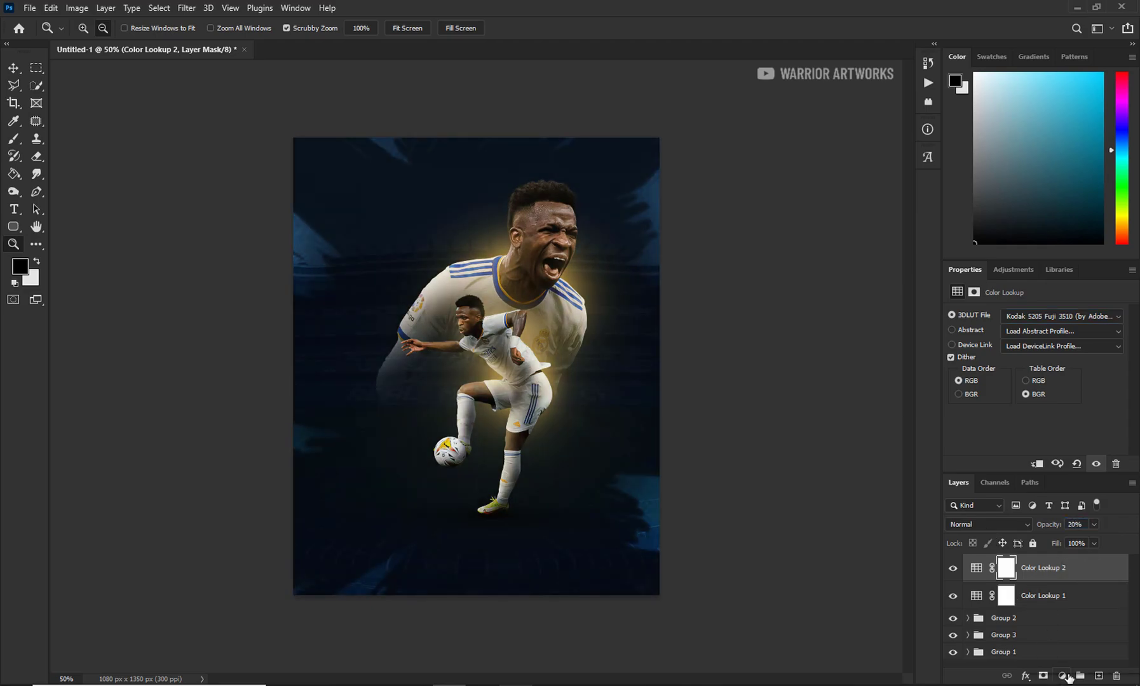
Step: Add a Selective Color layer pushing the Yellows toward a deeper reddish orange
{"action": "left_click", "coordinate": [1061, 675]}
{"action": "left_click", "coordinate": [1049, 671]}
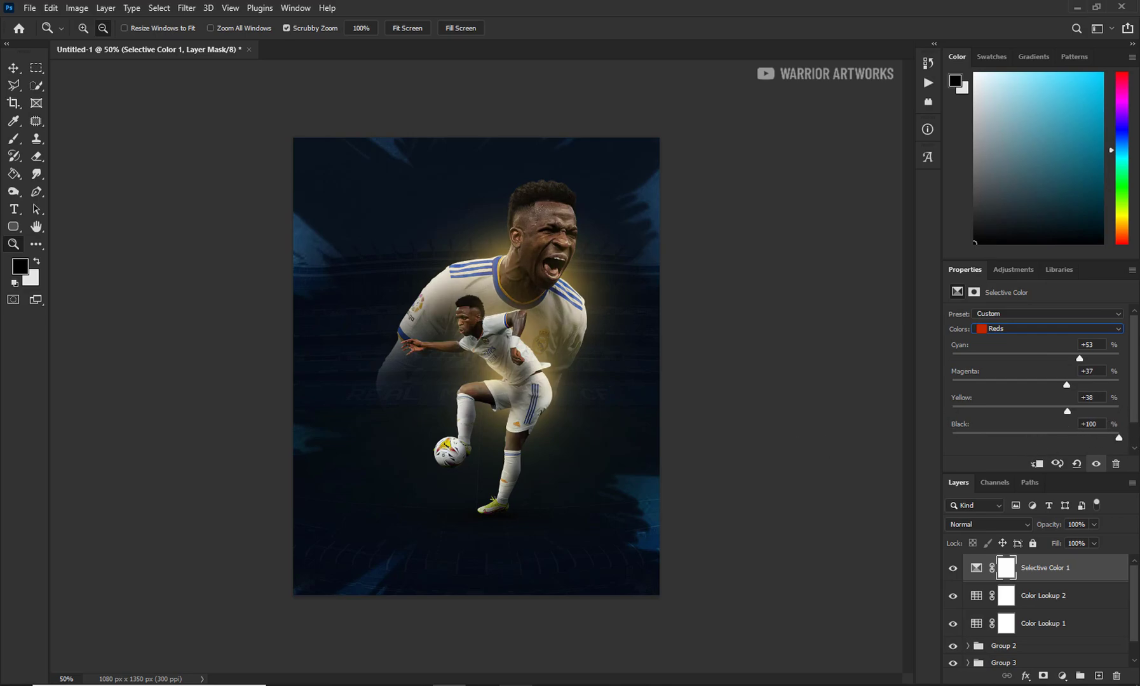
{"action": "left_click", "coordinate": [1049, 328]}
{"action": "left_click", "coordinate": [996, 349]}
{"action": "left_click_drag", "start_coordinate": [1035, 385], "coordinate": [1092, 384]}
{"action": "left_click_drag", "start_coordinate": [1034, 437], "coordinate": [1058, 439]}
Step: Shift the Selective Color Blues toward teal
{"action": "left_click", "coordinate": [1017, 331]}
{"action": "left_click", "coordinate": [1001, 388]}
{"action": "left_click_drag", "start_coordinate": [1035, 385], "coordinate": [1001, 384]}
{"action": "scroll", "coordinate": [987, 633], "scroll_direction": "down", "scroll_amount": 1}
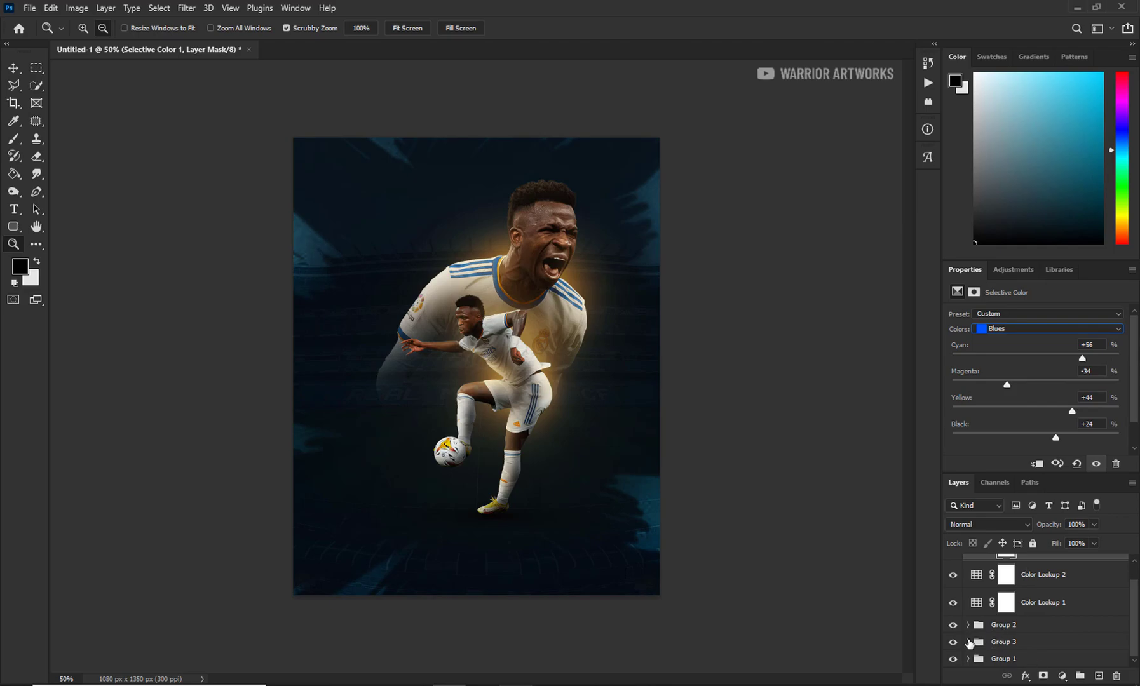
{"action": "left_click", "coordinate": [1045, 642]}
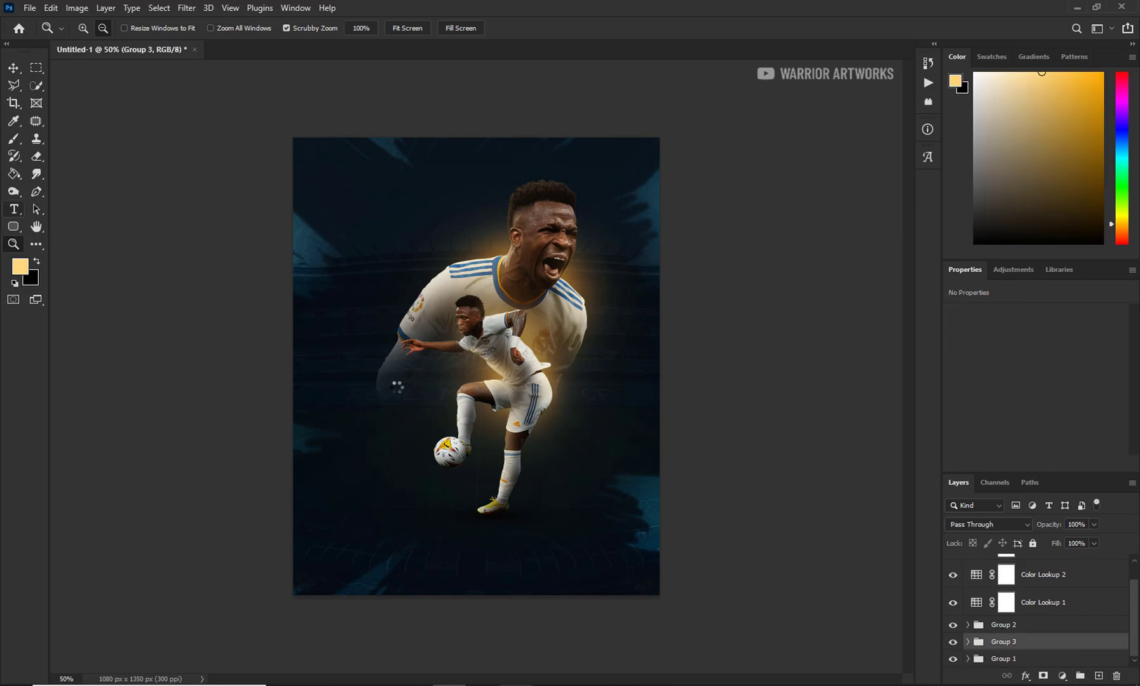
Step: Type 'Vini' left of the player in the Authentic Signature script font
{"action": "key", "text": "t"}
{"action": "left_click", "coordinate": [397, 388]}
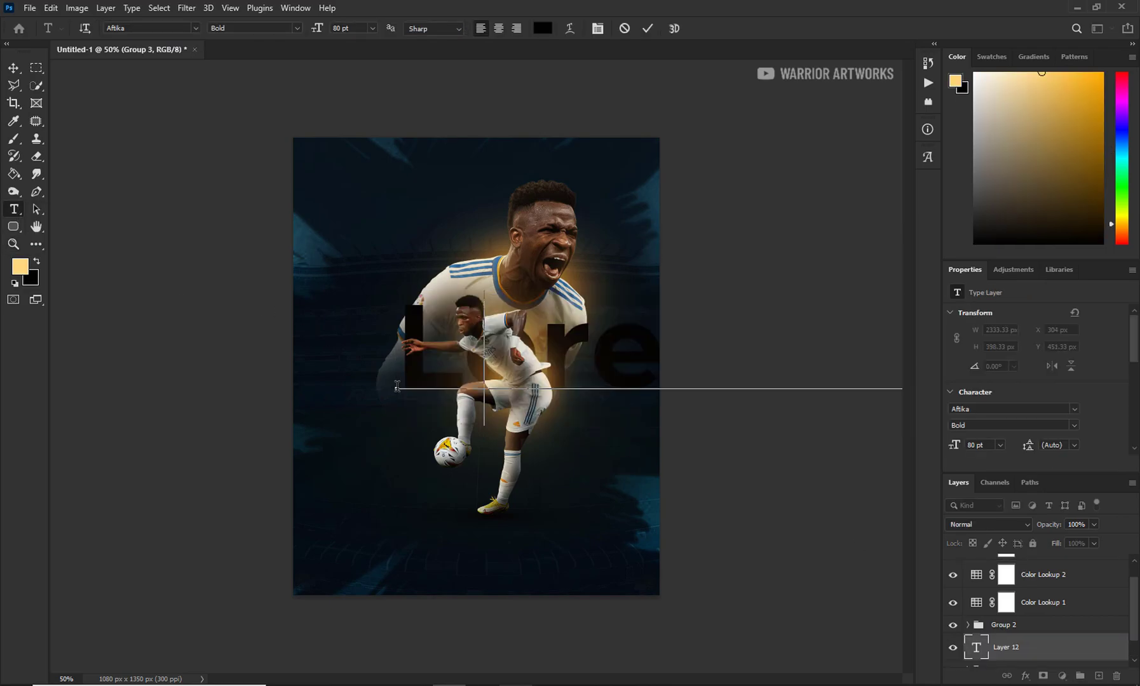
{"action": "type", "text": "Vini"}
{"action": "left_click", "coordinate": [647, 28]}
{"action": "left_click", "coordinate": [195, 28]}
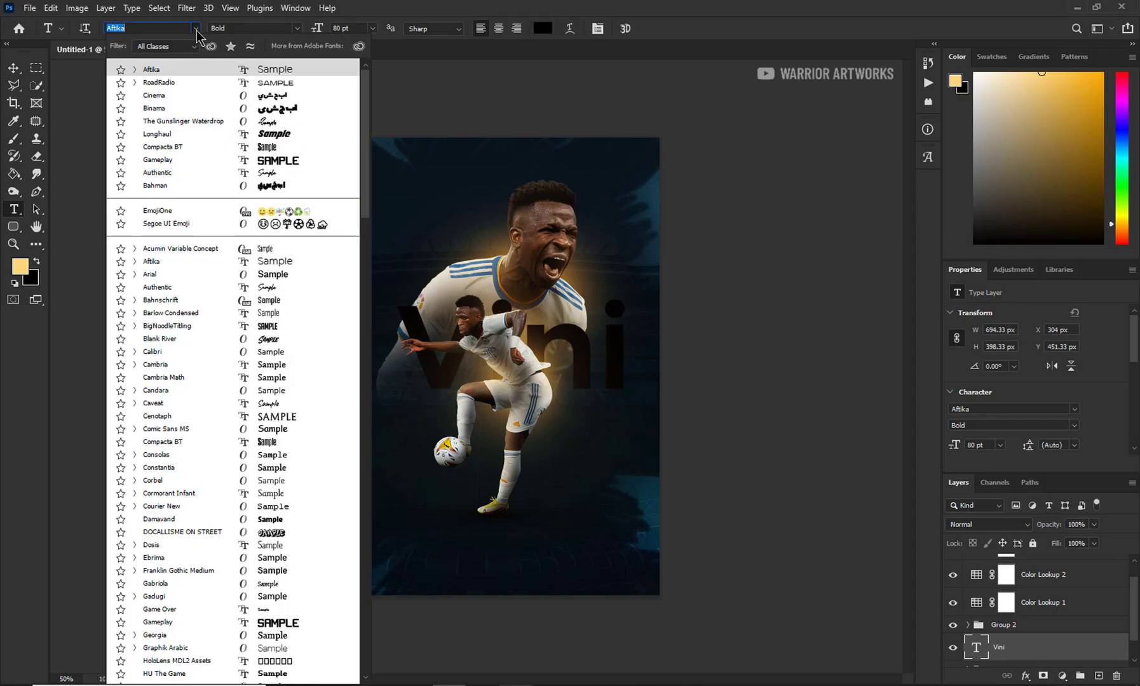
{"action": "key", "text": "Down"}
{"action": "left_click", "coordinate": [269, 178]}
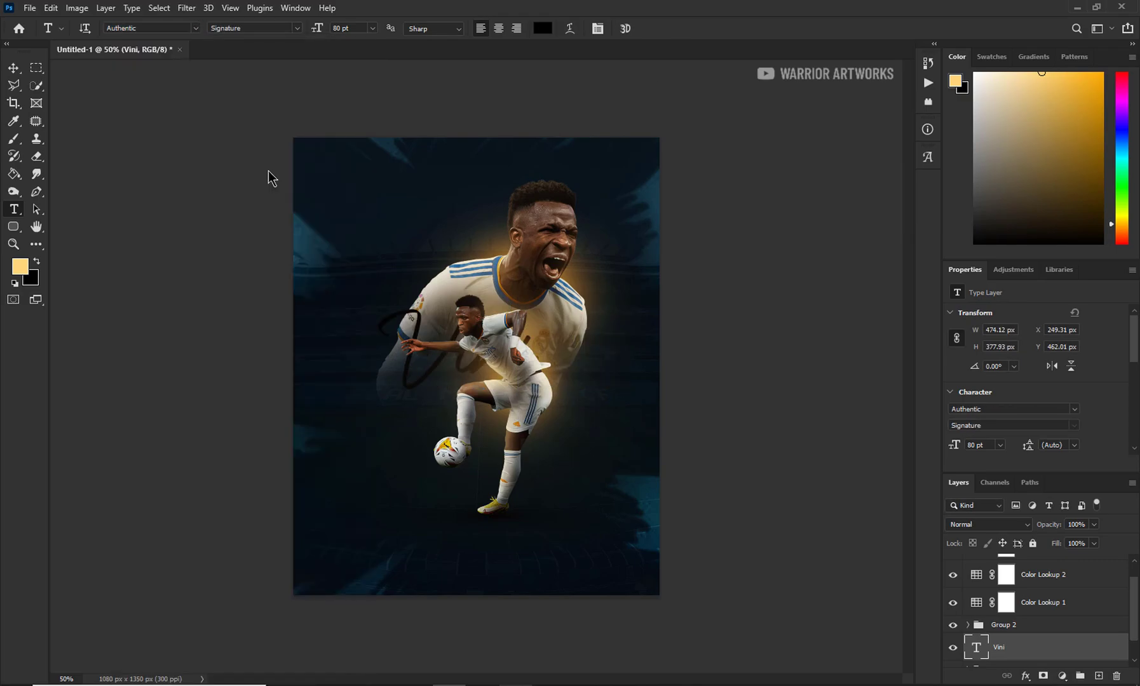
Step: Scale the Vini signature up so it sweeps across the player's body
{"action": "key", "text": "m"}
{"action": "right_click", "coordinate": [427, 250]}
{"action": "left_click", "coordinate": [458, 364]}
{"action": "left_click_drag", "start_coordinate": [470, 394], "coordinate": [467, 412]}
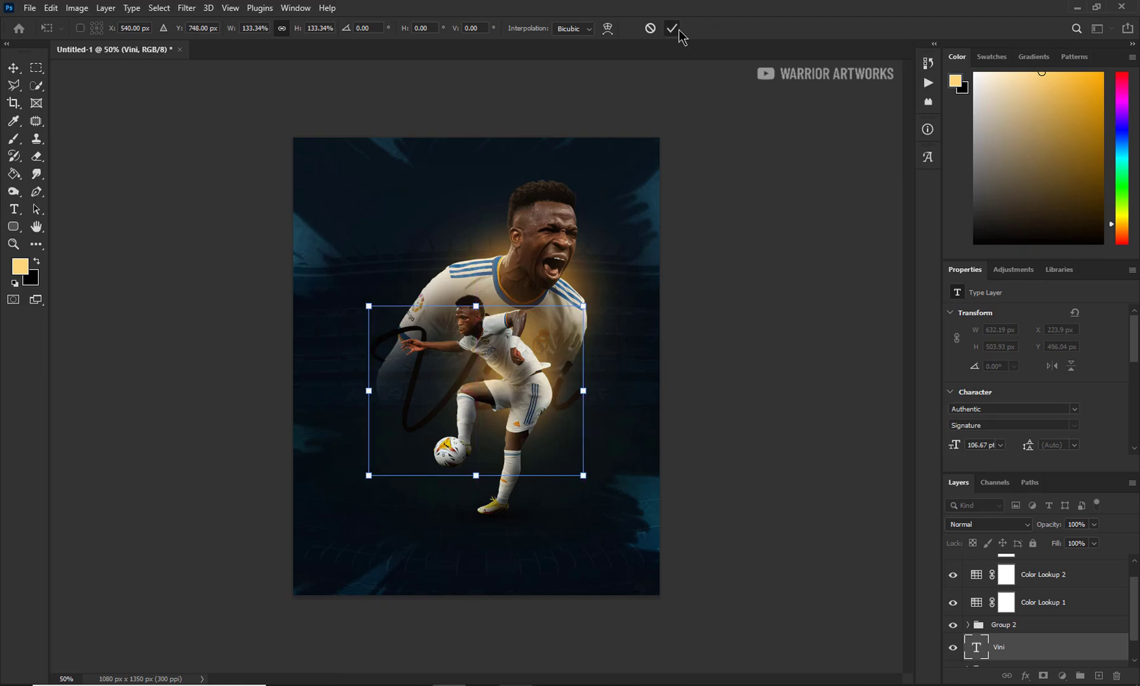
{"action": "left_click", "coordinate": [672, 28]}
Step: Colour the Vini text with an orange sampled from the glow
{"action": "scroll", "coordinate": [1042, 381], "scroll_direction": "down", "scroll_amount": 2}
{"action": "left_click", "coordinate": [1058, 412]}
{"action": "left_click", "coordinate": [569, 272]}
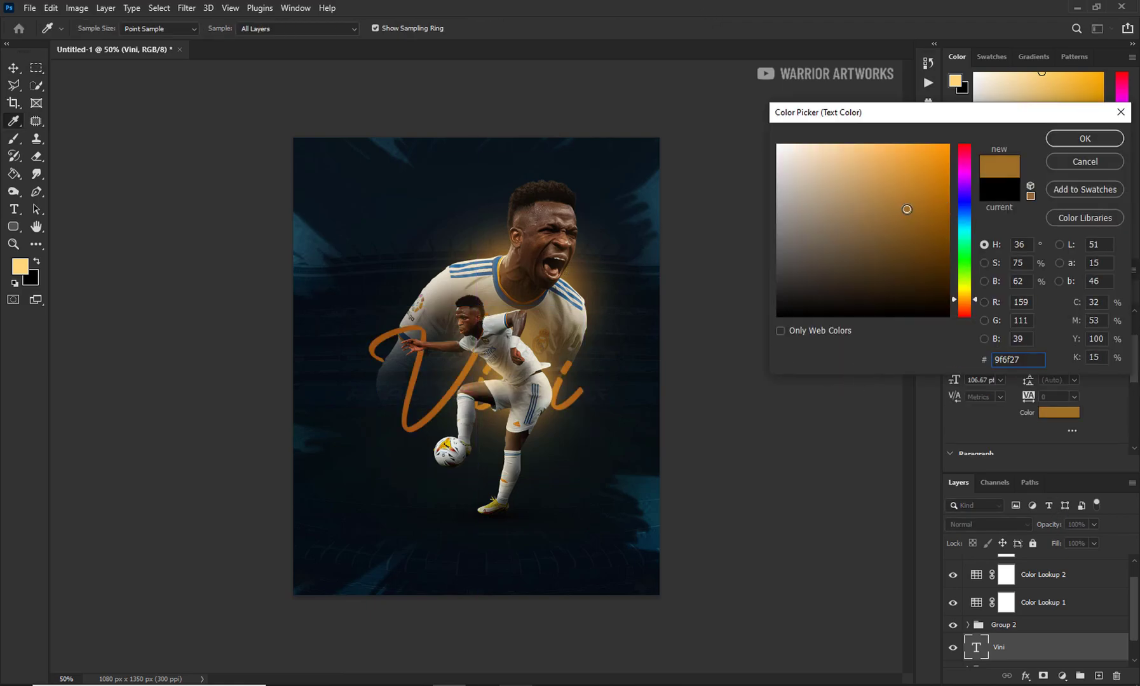
{"action": "key", "text": "ctrl+shift+a"}
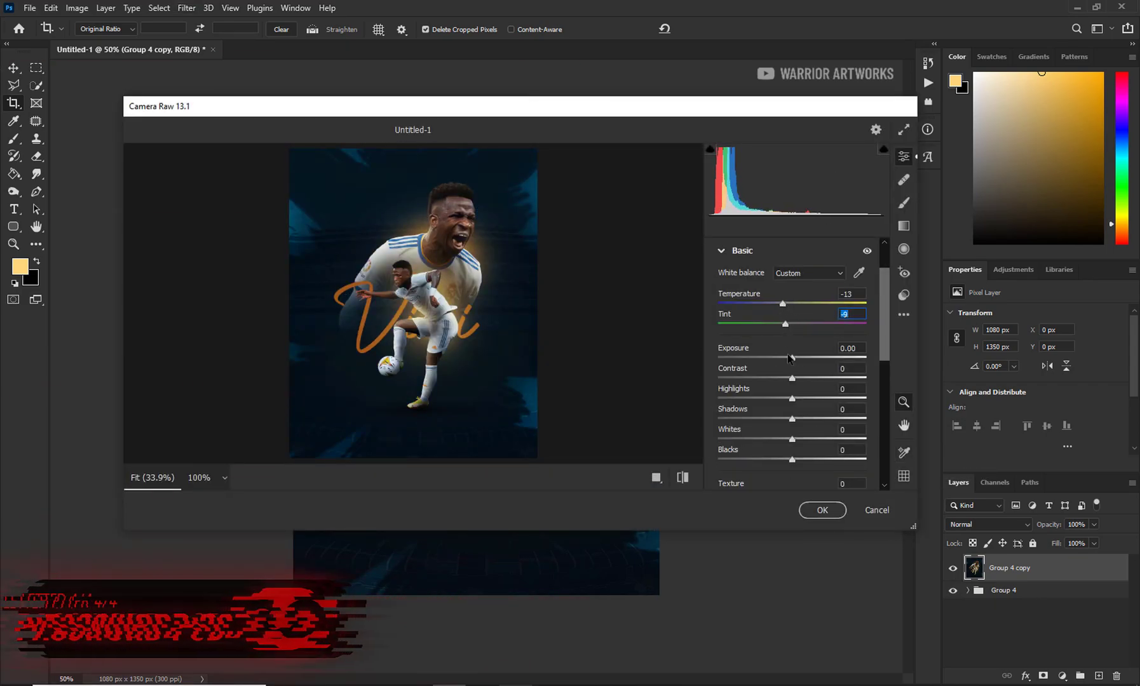
Step: Set Camera Raw tint -9, brighter exposure, adjusted whites, highlights -14 and contrast -13
{"action": "left_click_drag", "start_coordinate": [793, 324], "coordinate": [785, 324]}
{"action": "mouse_move", "coordinate": [792, 357]}
{"action": "left_mouse_down"}
{"action": "mouse_move", "coordinate": [802, 358]}
{"action": "mouse_move", "coordinate": [775, 397]}
{"action": "left_mouse_up"}
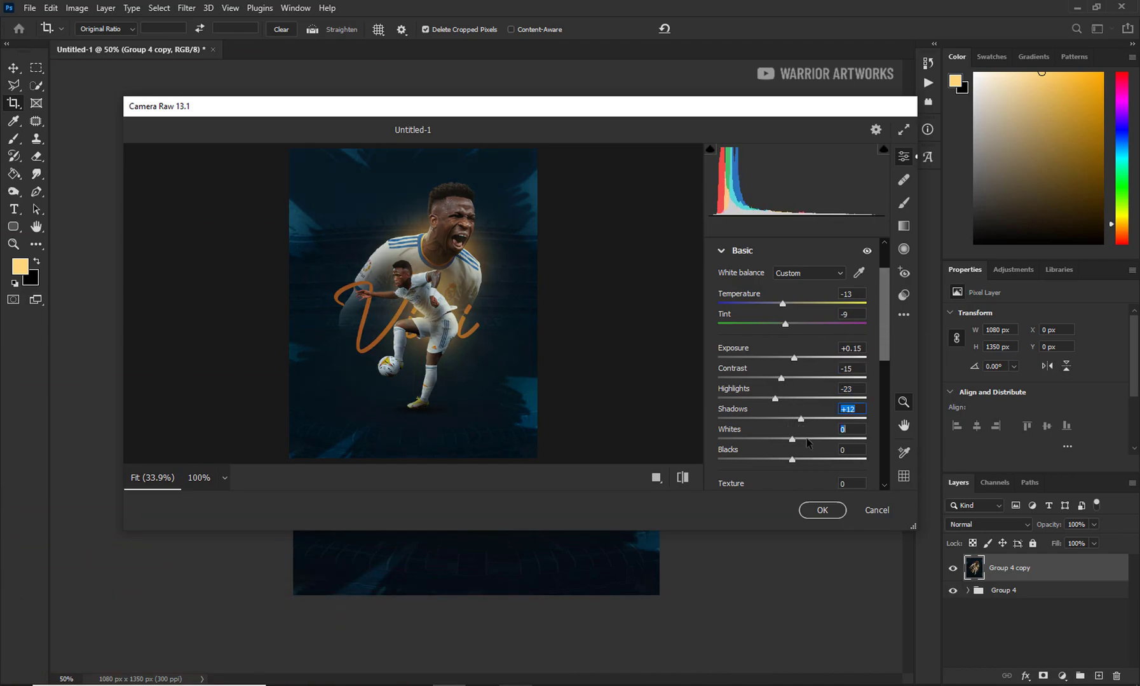
{"action": "left_click_drag", "start_coordinate": [807, 440], "coordinate": [786, 459]}
{"action": "scroll", "coordinate": [840, 458], "scroll_direction": "down", "scroll_amount": 1}
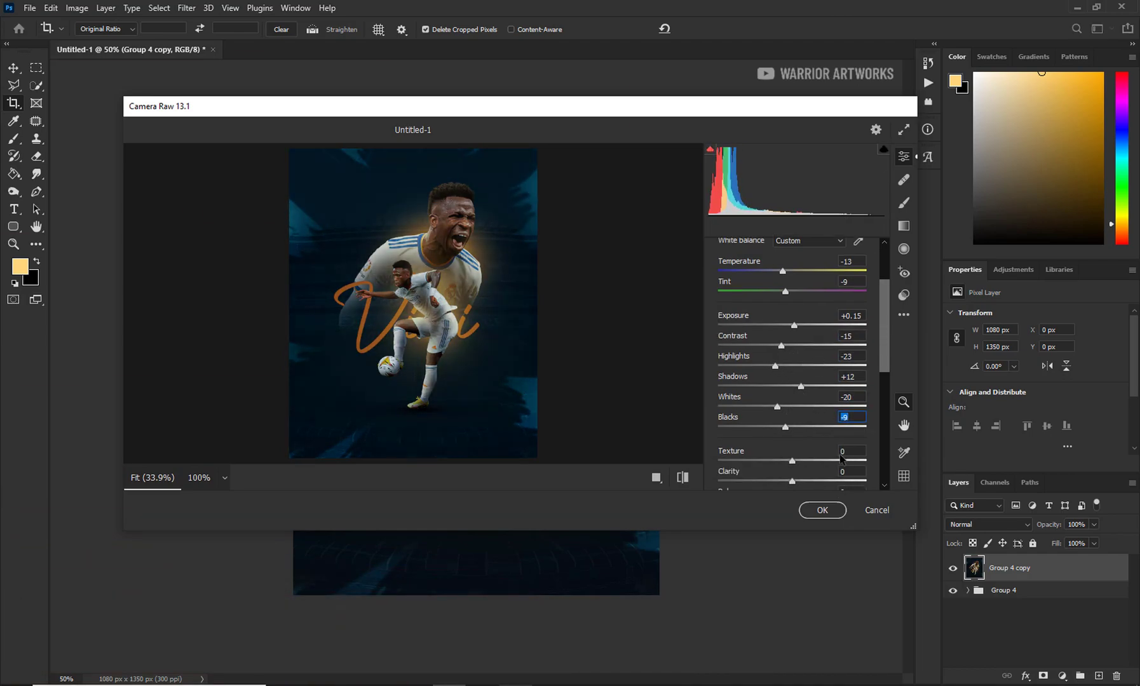
{"action": "left_click_drag", "start_coordinate": [782, 365], "coordinate": [782, 366]}
{"action": "left_click_drag", "start_coordinate": [781, 346], "coordinate": [783, 348]}
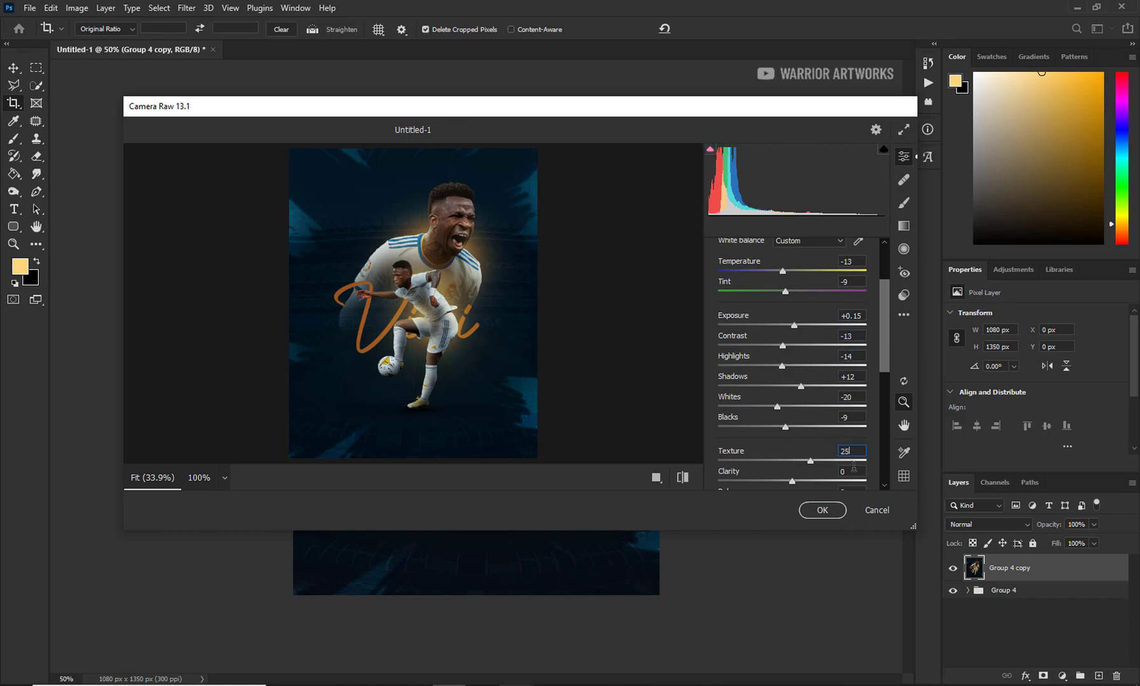
Step: Enter Detail values 25 and 1, vignetting -10, and apply the Camera Raw filter
{"action": "scroll", "coordinate": [849, 445], "scroll_direction": "down", "scroll_amount": 2}
{"action": "scroll", "coordinate": [845, 420], "scroll_direction": "down", "scroll_amount": 2}
{"action": "scroll", "coordinate": [839, 394], "scroll_direction": "down", "scroll_amount": 6}
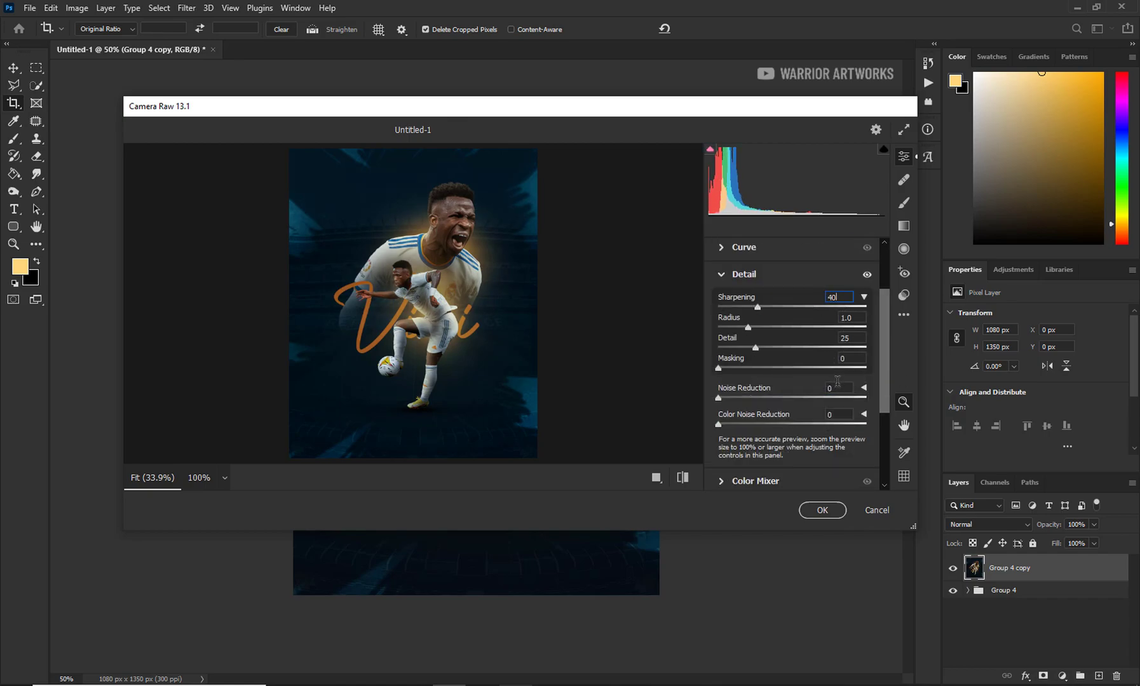
{"action": "type", "text": "25"}
{"action": "scroll", "coordinate": [791, 396], "scroll_direction": "down", "scroll_amount": 3}
{"action": "type", "text": "15"}
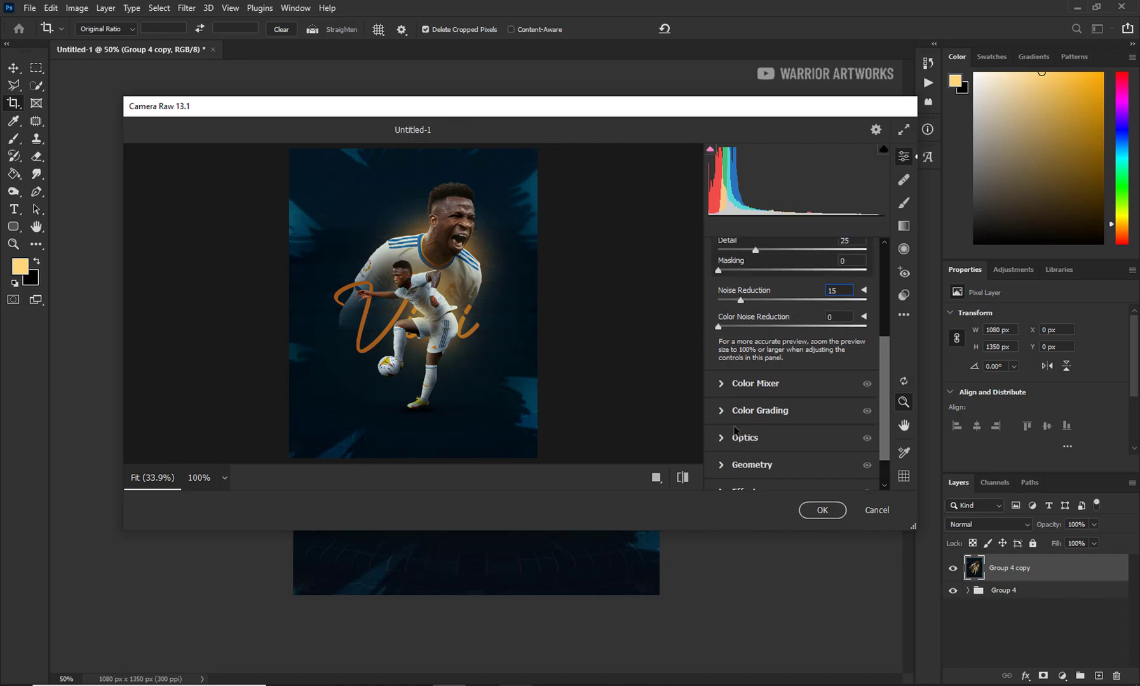
{"action": "left_click", "coordinate": [746, 392]}
{"action": "left_click", "coordinate": [834, 441]}
{"action": "type", "text": "-10"}
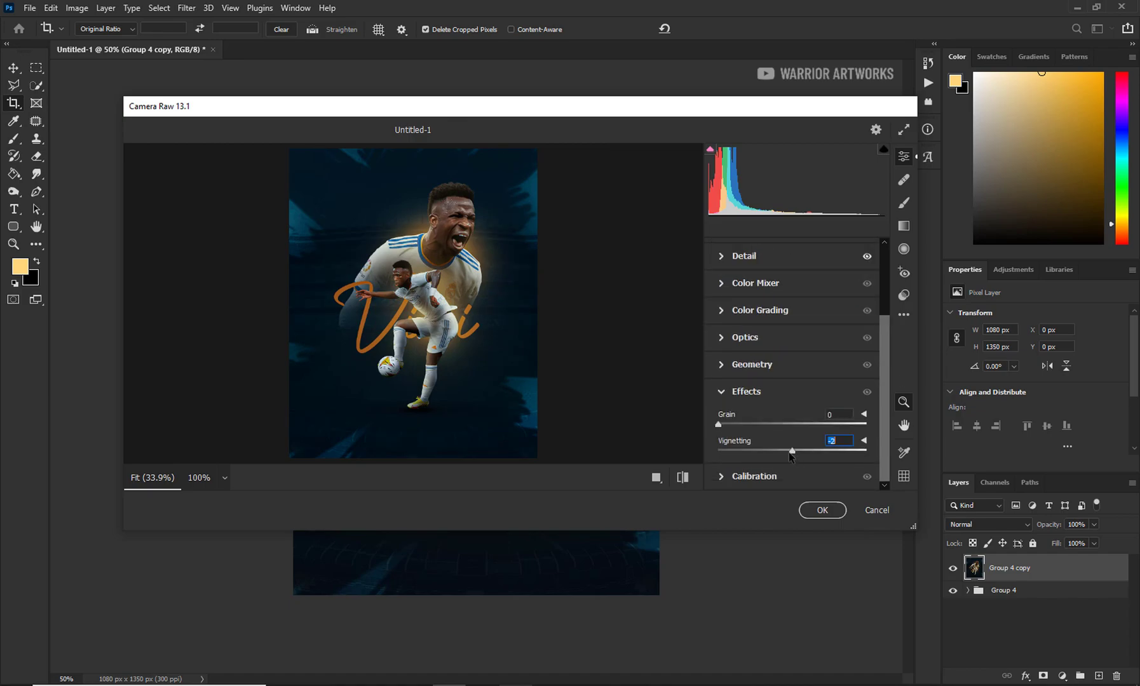
{"action": "left_click", "coordinate": [829, 517]}
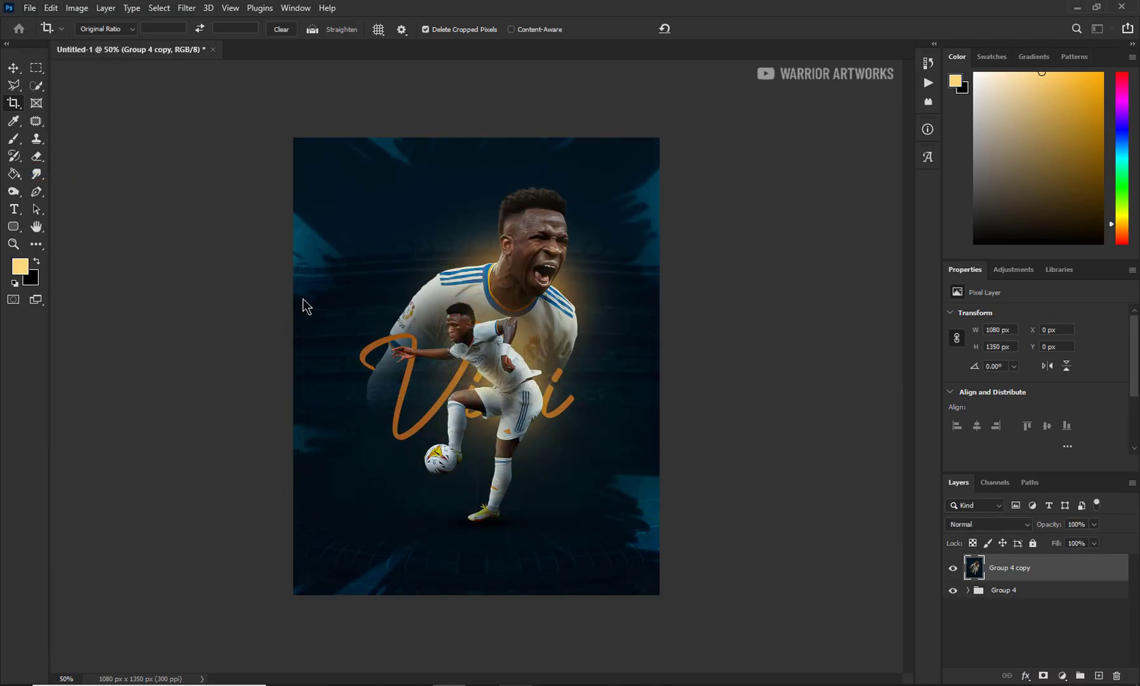
Step: Save the finished poster as a Photoshop PSD file
{"action": "key", "text": "ctrl+s"}
{"action": "key", "text": "Return"}
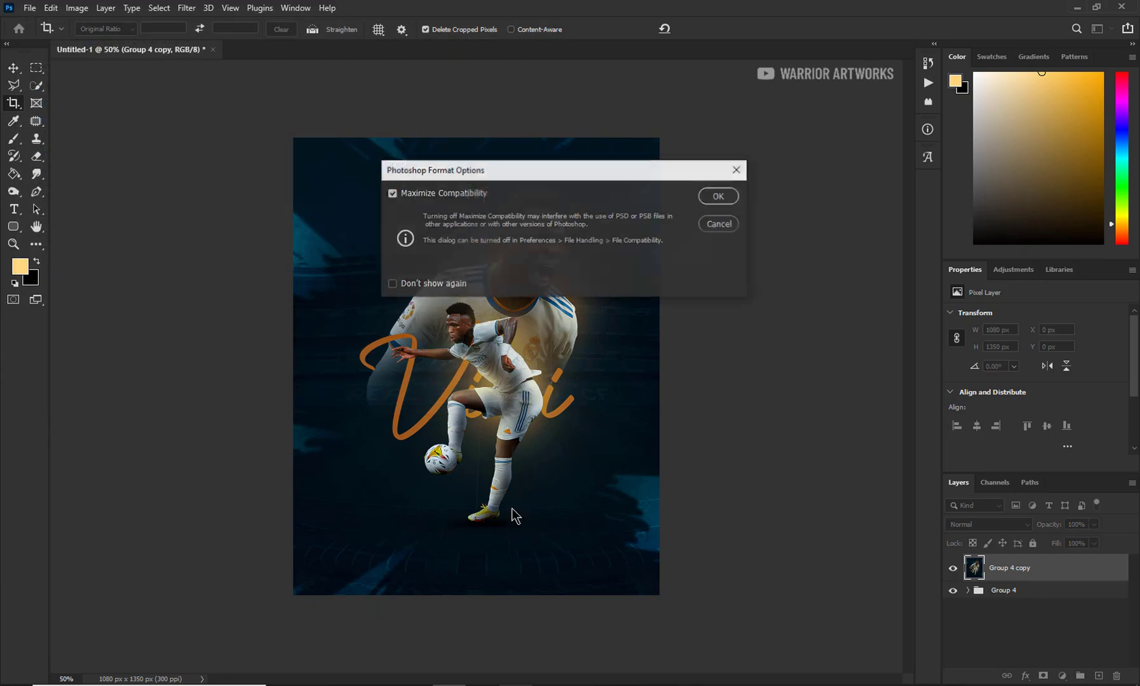